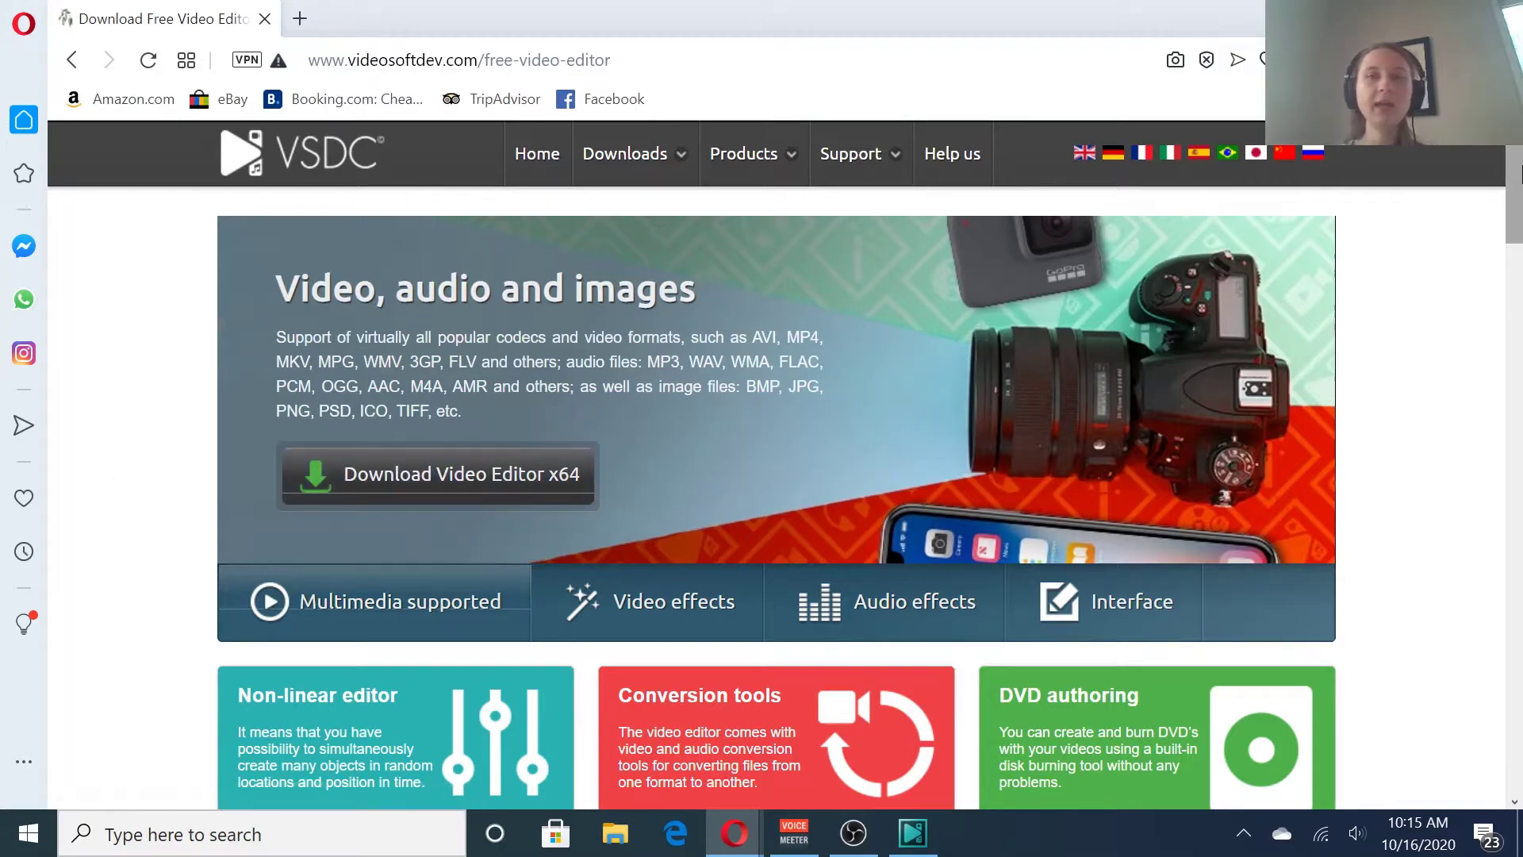
- Scroll the videosoftdev.com free video editor page in Opera, then launch VSDC Free Video Editor
{"action": "mouse_move", "coordinate": [1517, 177]}
{"action": "left_mouse_down"}
{"action": "mouse_move", "coordinate": [1517, 221]}
{"action": "mouse_move", "coordinate": [1517, 171]}
{"action": "left_mouse_up"}
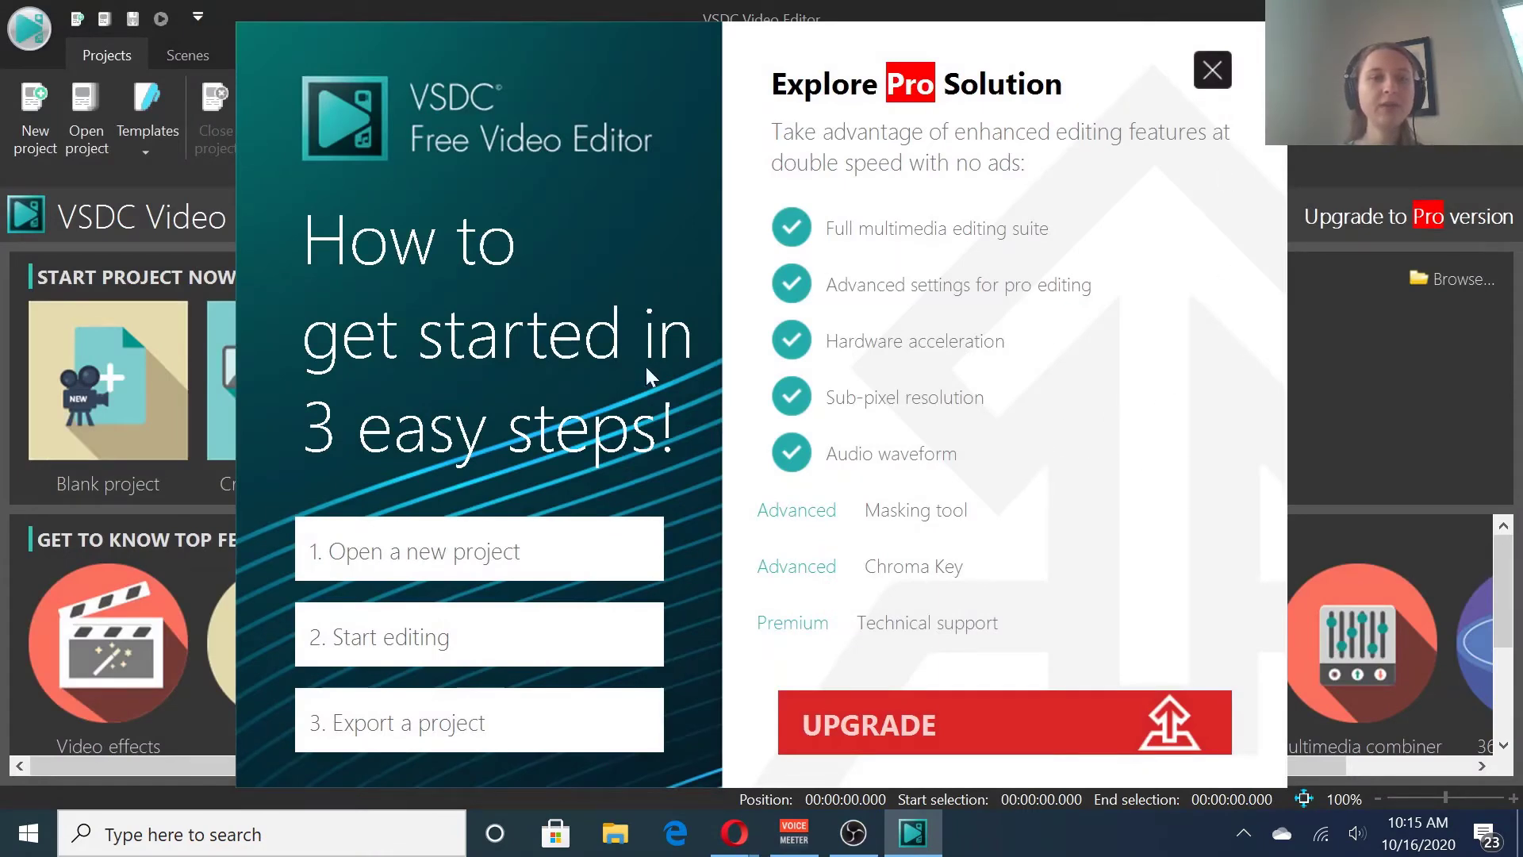
- Dismiss the Pro promotion and import Bob bass 10-12.MOV from the group 1 folder
{"action": "left_click", "coordinate": [1213, 70]}
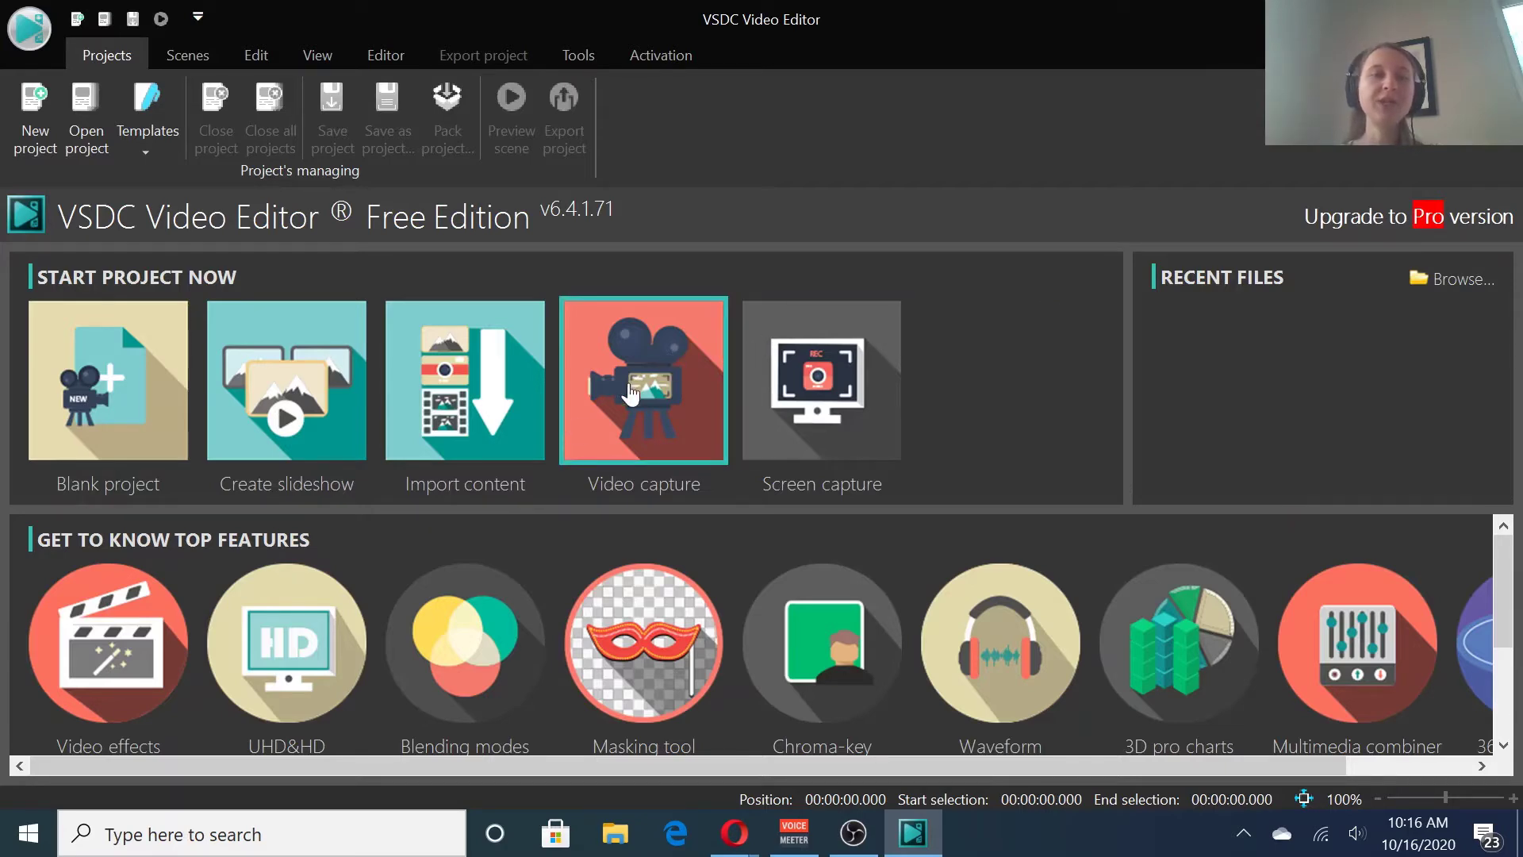
{"action": "left_click", "coordinate": [453, 381]}
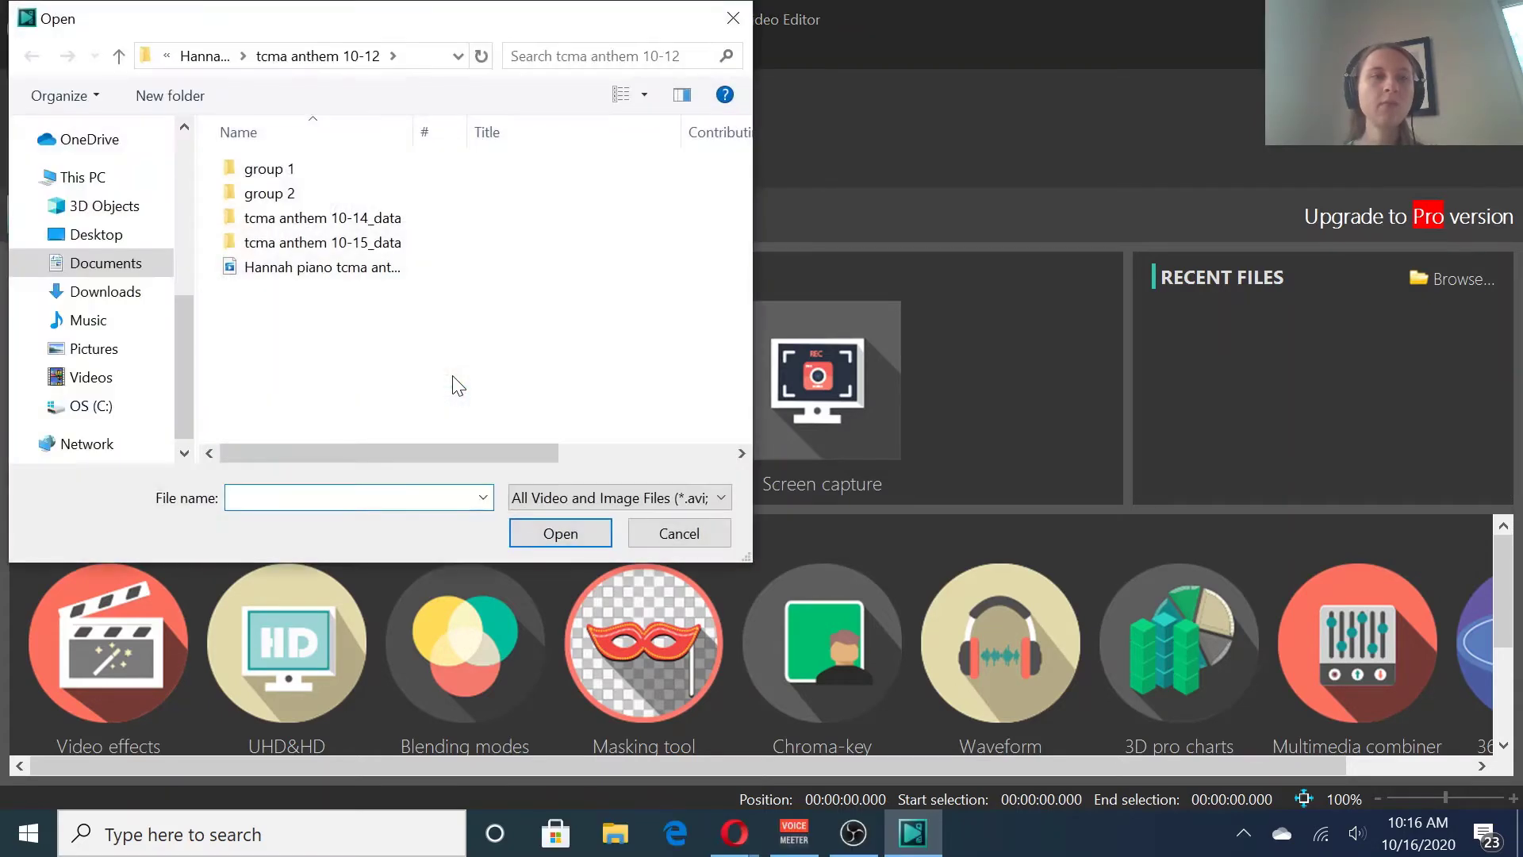
{"action": "double_click", "coordinate": [291, 169]}
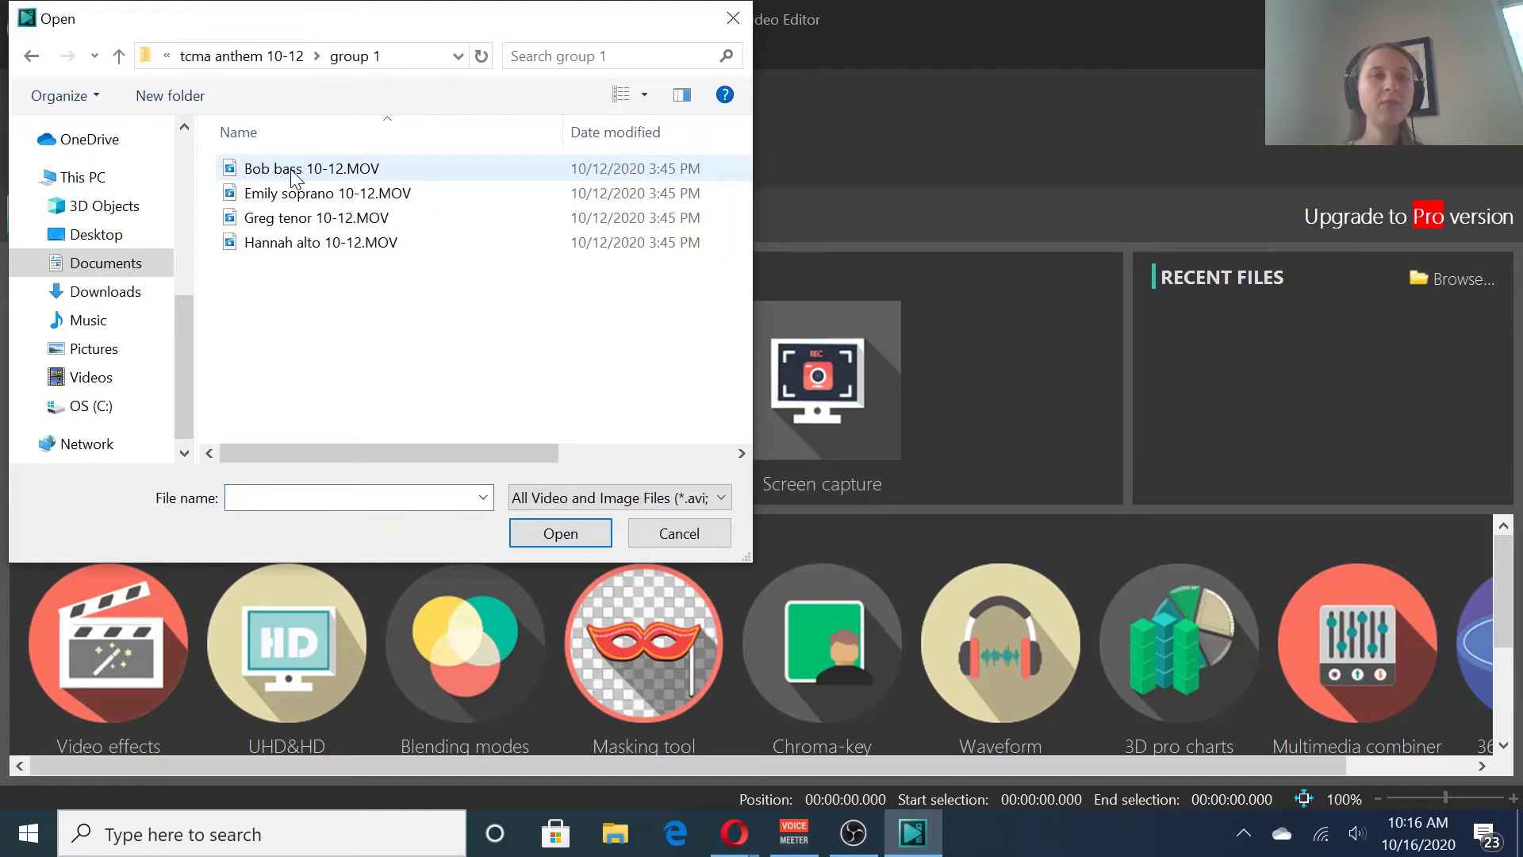
{"action": "left_click", "coordinate": [294, 176]}
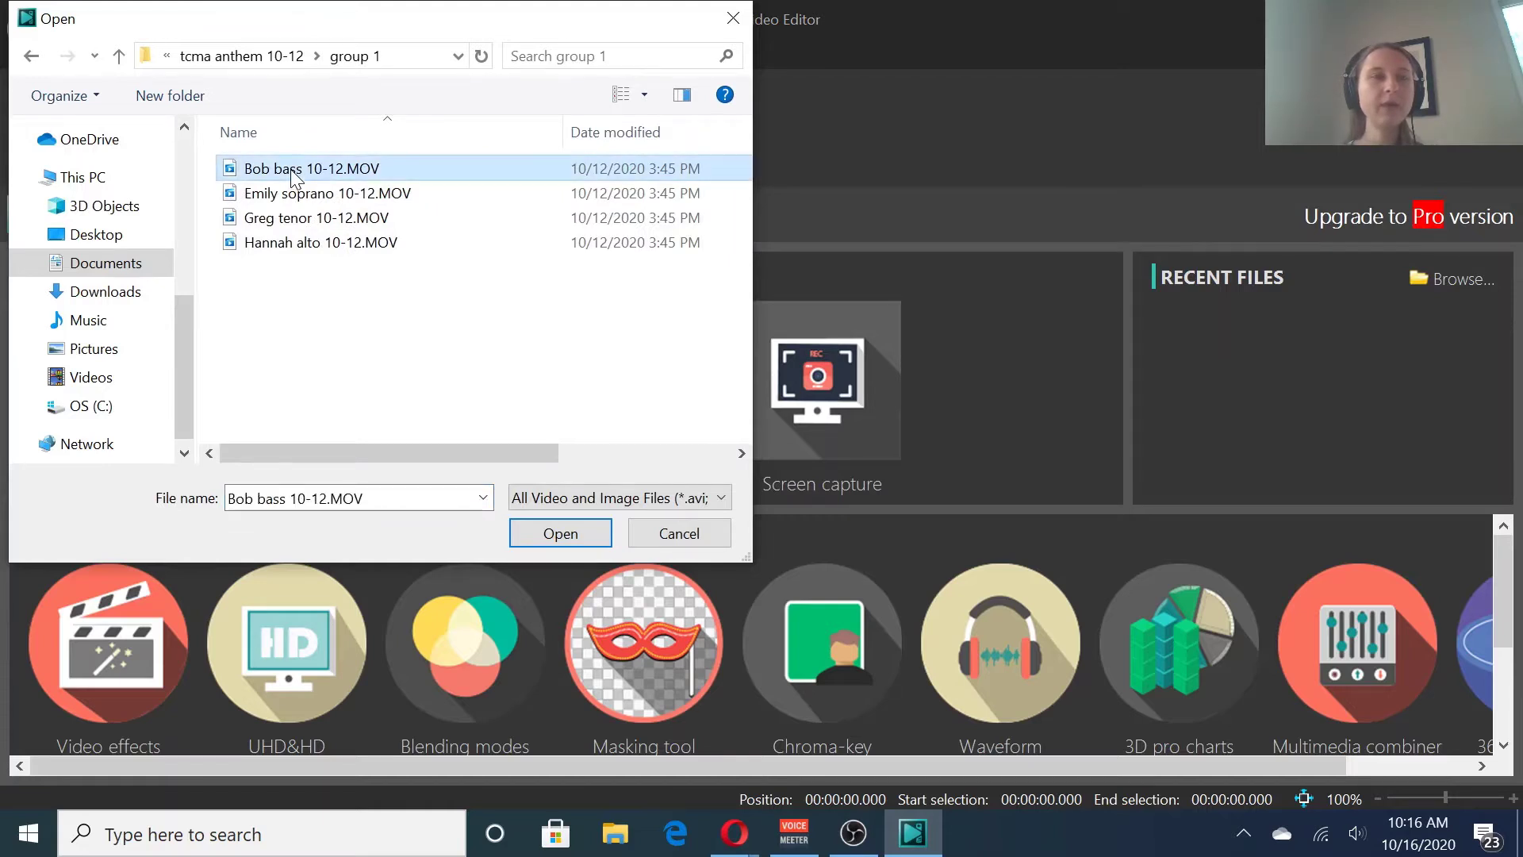
{"action": "left_click", "coordinate": [559, 535]}
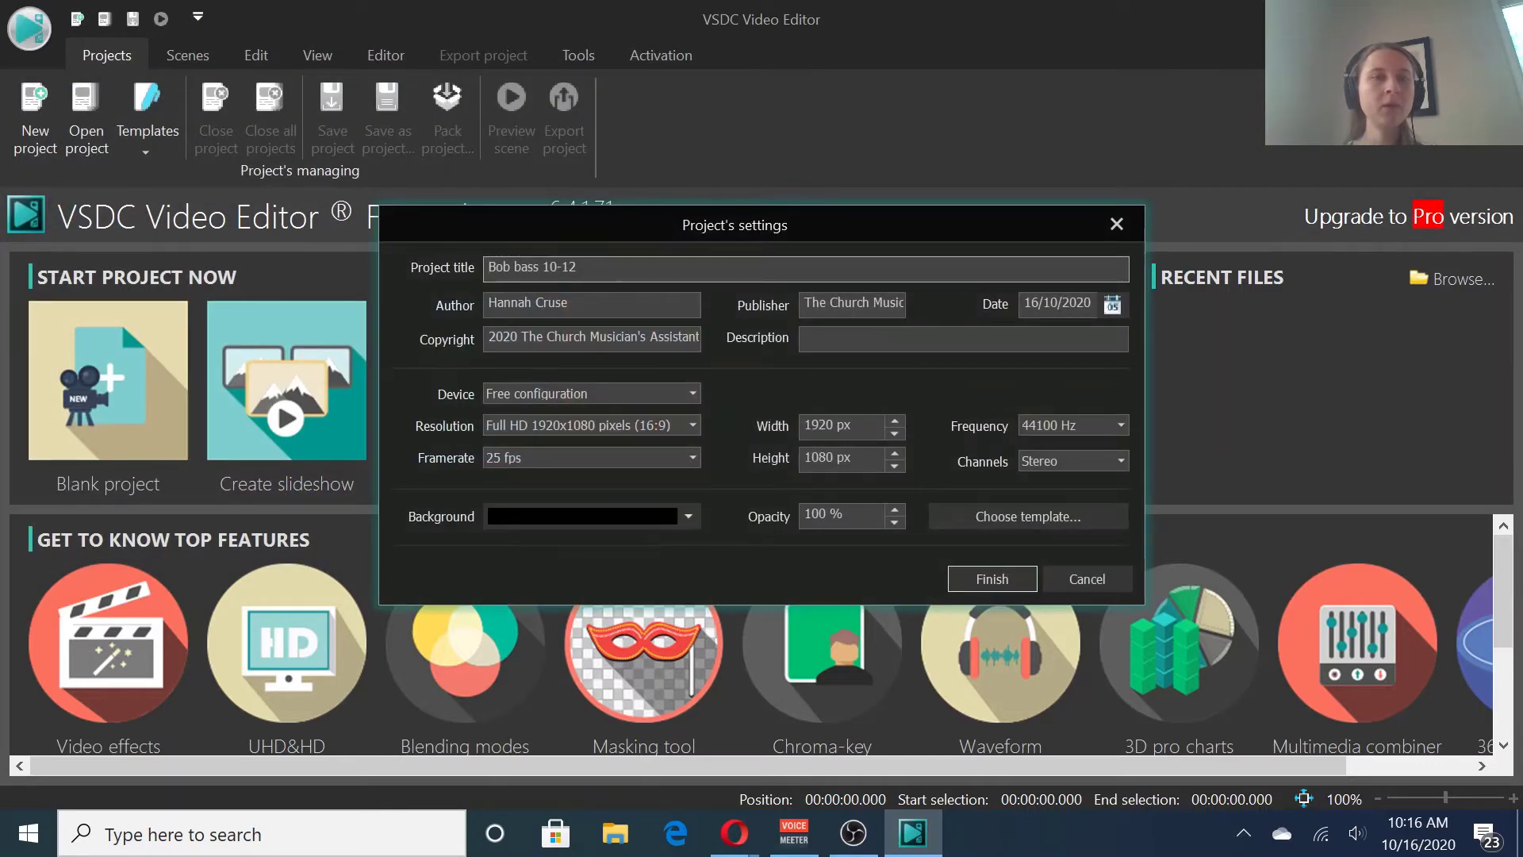
- Title the project 'tcma virtual choir project' and accept the 1920x1080, 25 fps settings
{"action": "double_click", "coordinate": [551, 267]}
{"action": "left_click_drag", "start_coordinate": [551, 267], "coordinate": [476, 262]}
{"action": "type", "text": "tcma "}
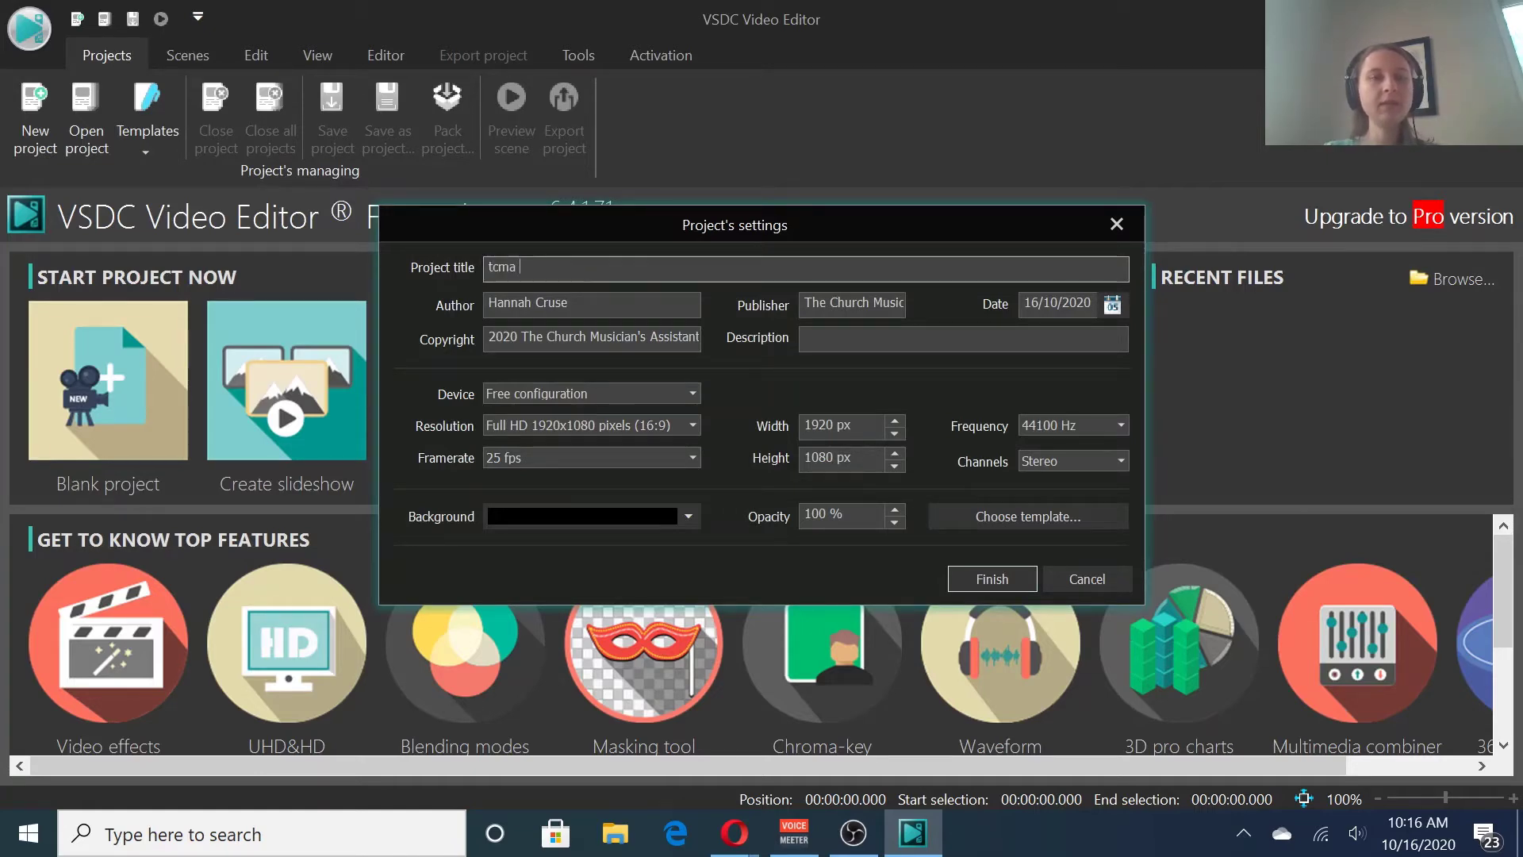
{"action": "type", "text": "virt"}
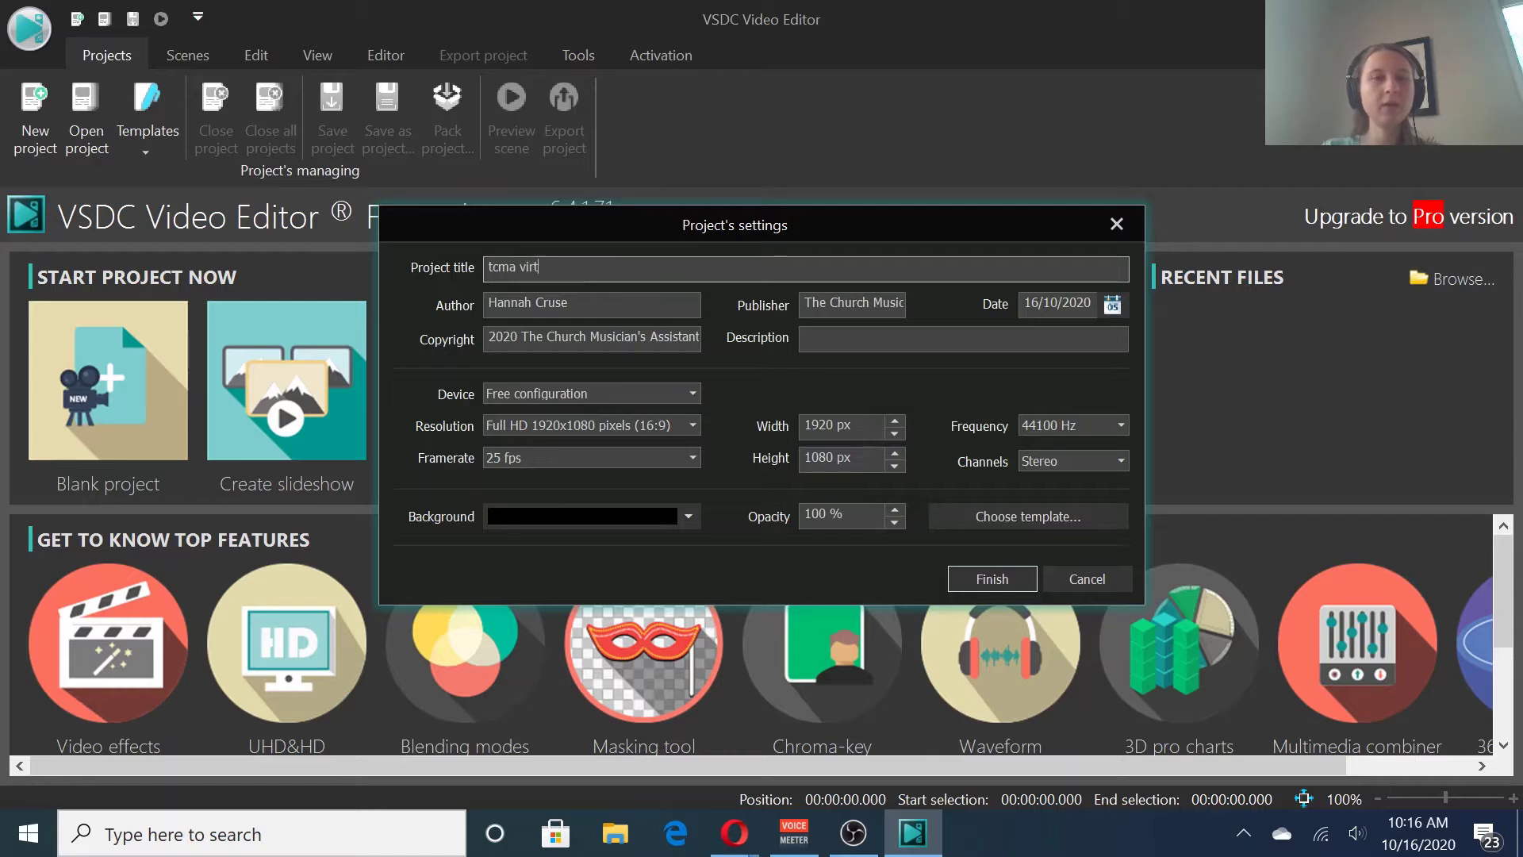
{"action": "type", "text": "ual choir p"}
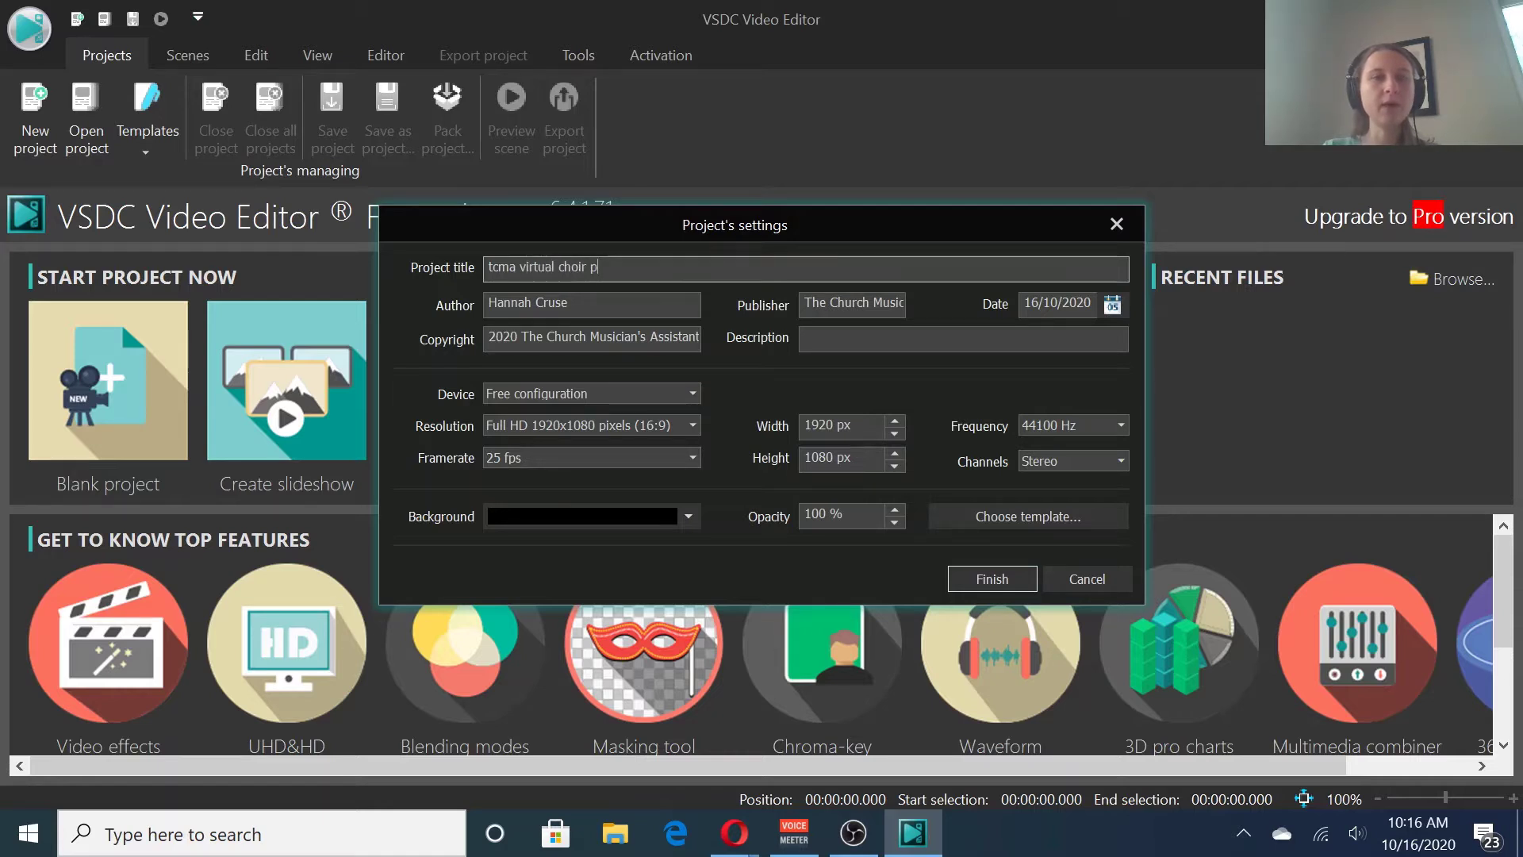
{"action": "type", "text": "roject"}
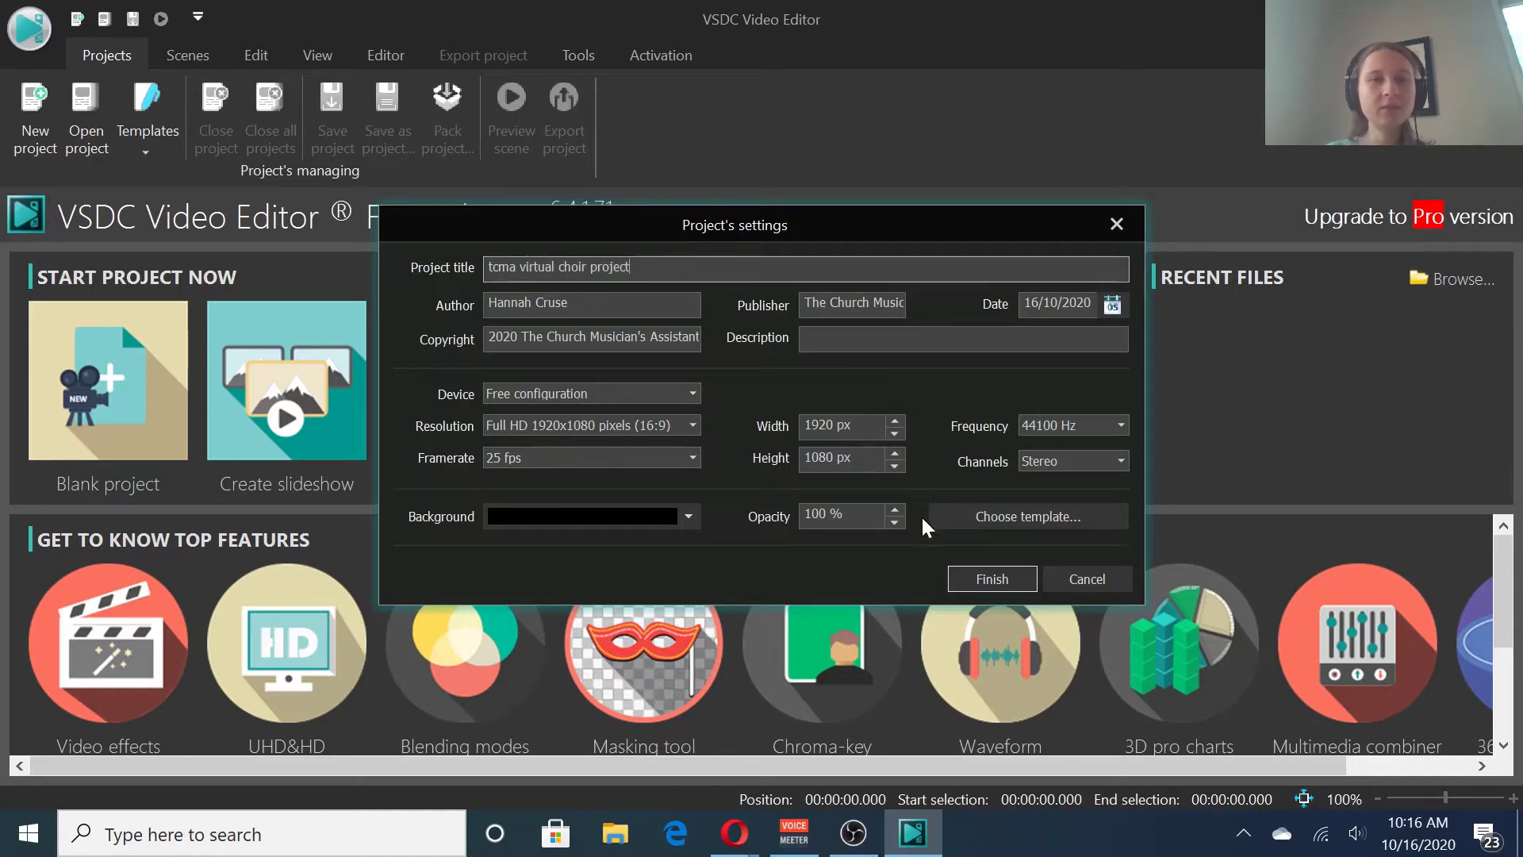
{"action": "left_click", "coordinate": [992, 581]}
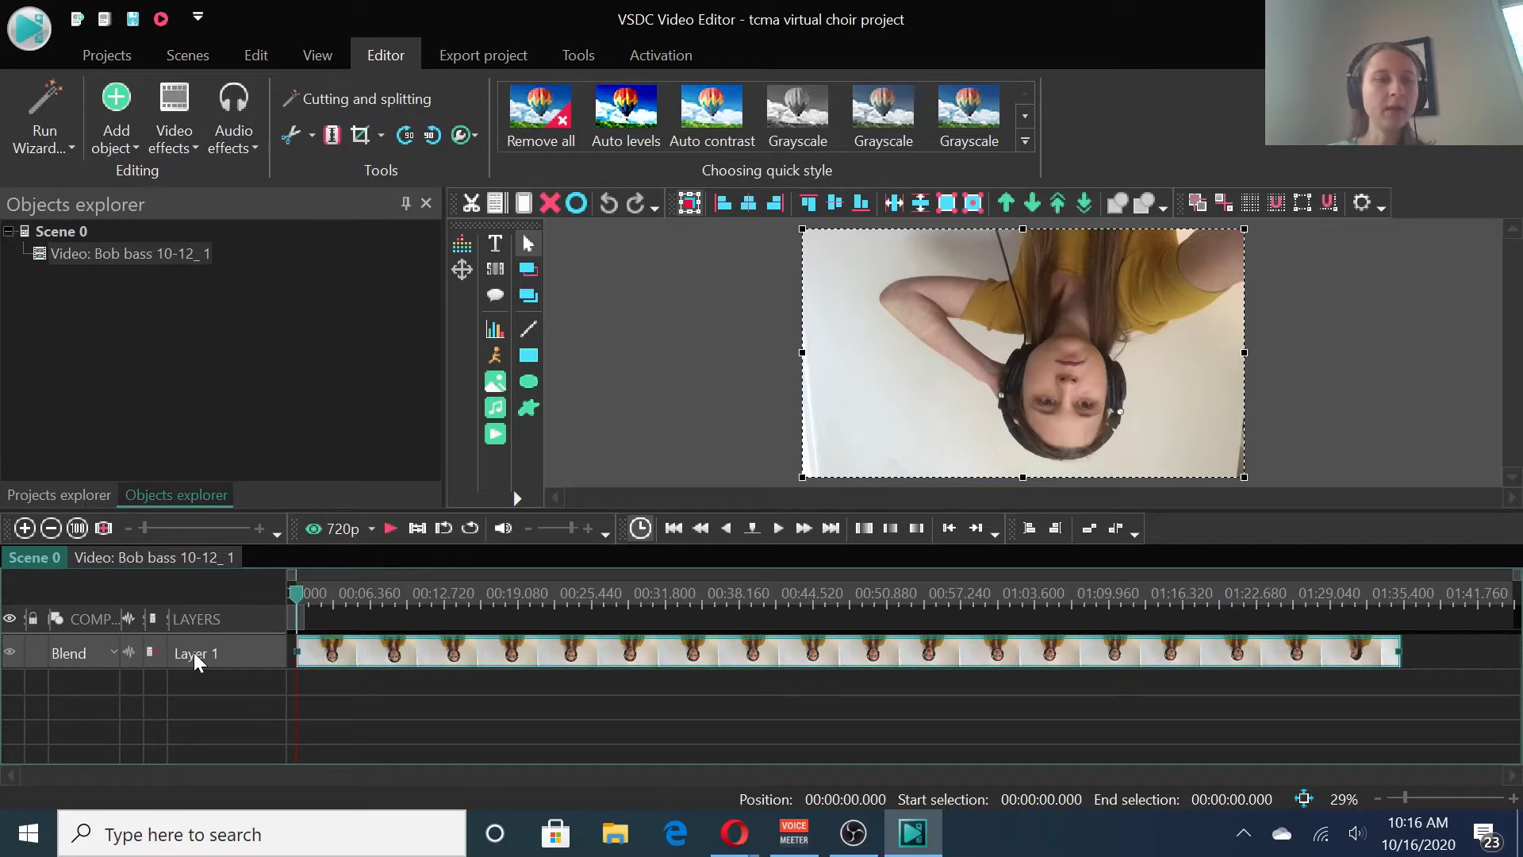
- Rename Layer 1 to 'Bob bass'
{"action": "right_click", "coordinate": [154, 650]}
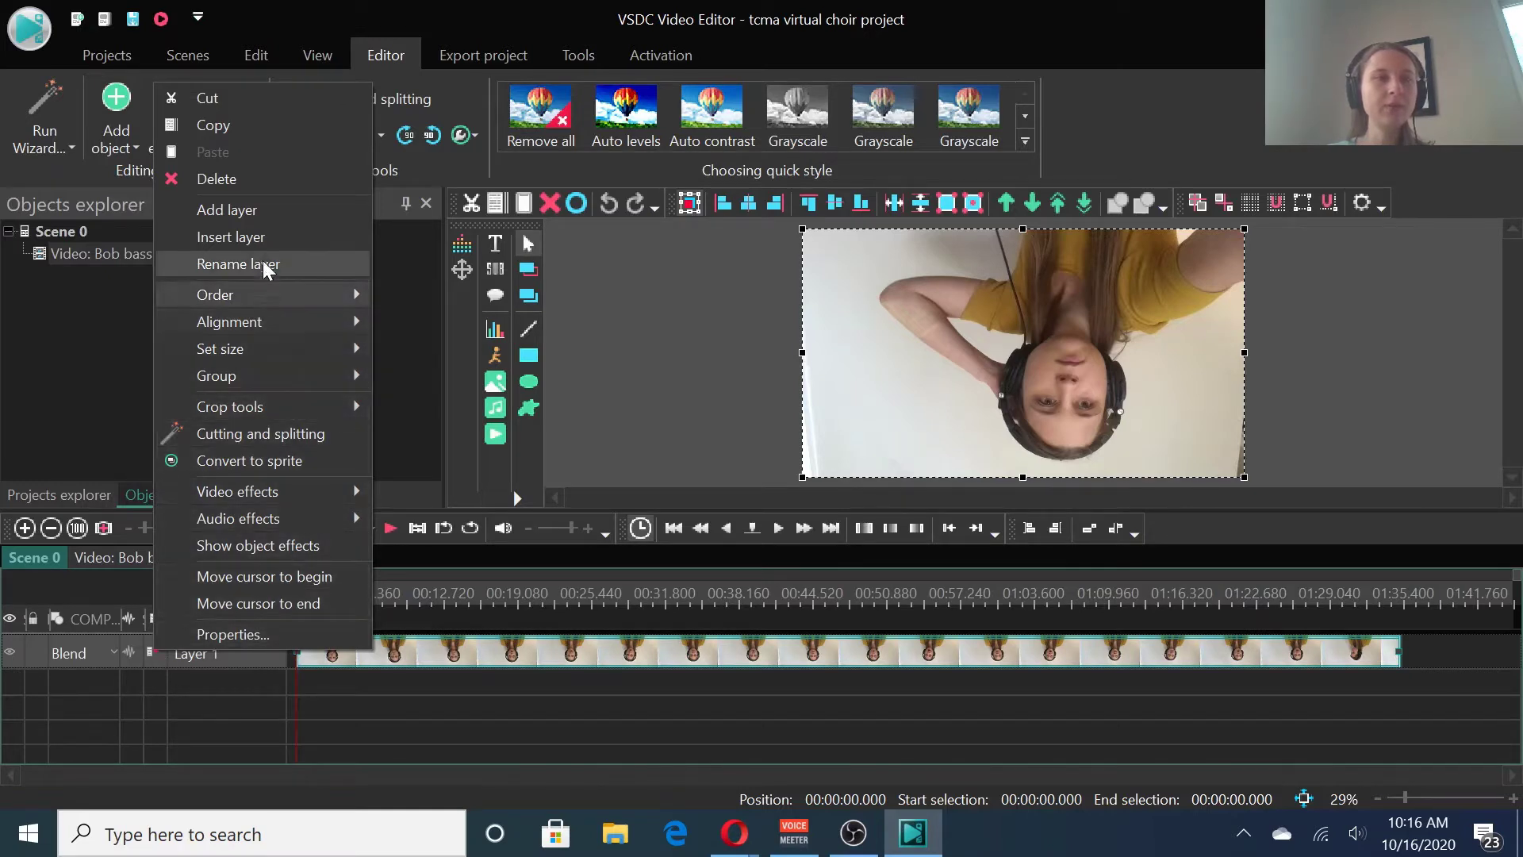
{"action": "left_click", "coordinate": [238, 265]}
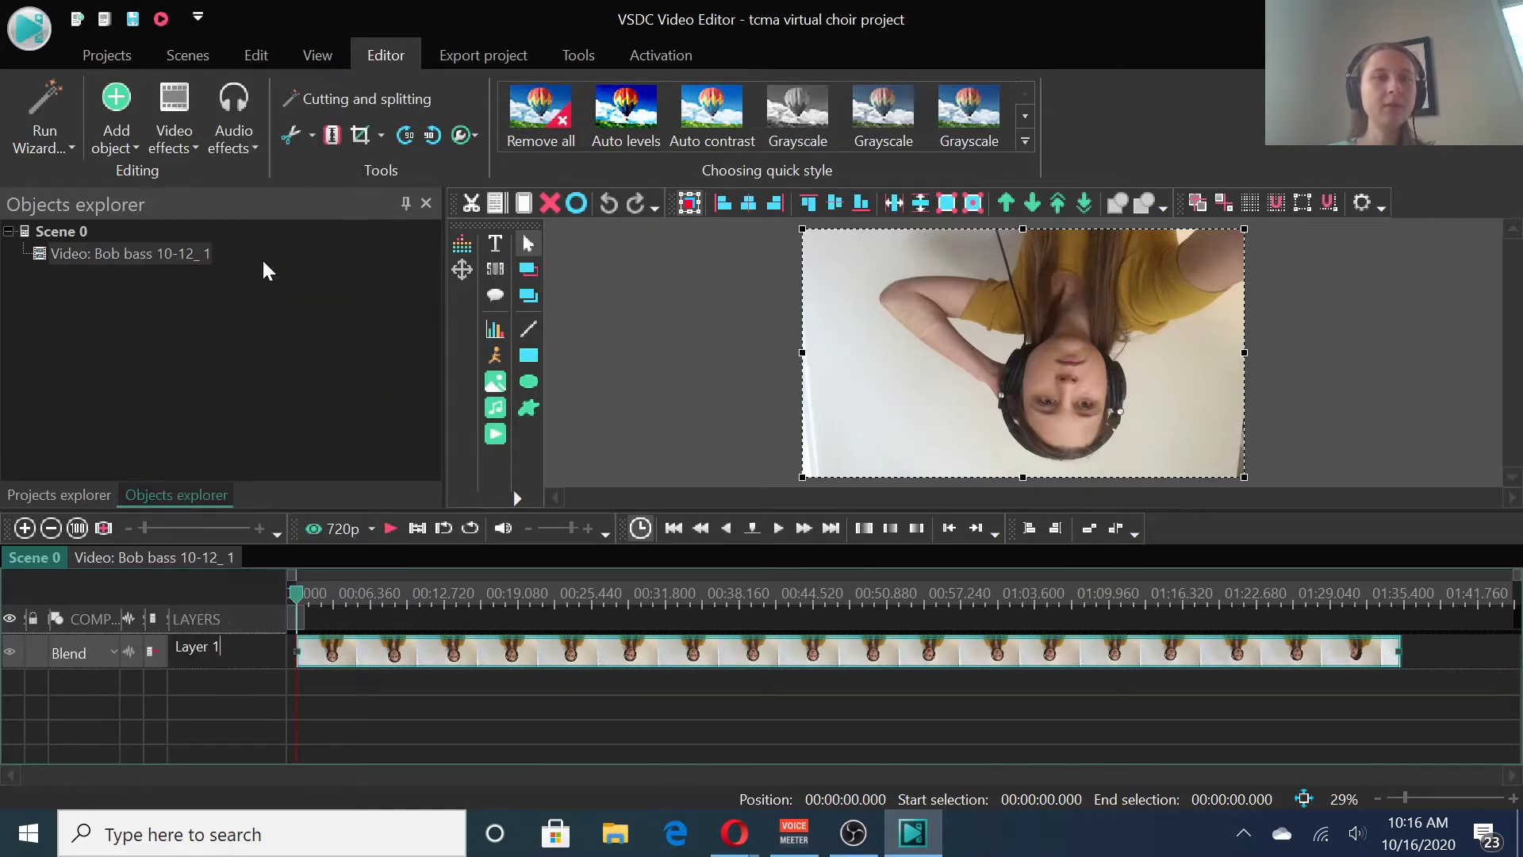
{"action": "key", "text": "BackSpace"}
{"action": "key", "text": "BackSpace"}
{"action": "key", "text": "BackSpace"}
{"action": "key", "text": "BackSpace"}
{"action": "key", "text": "BackSpace"}
{"action": "key", "text": "BackSpace"}
{"action": "key", "text": "BackSpace"}
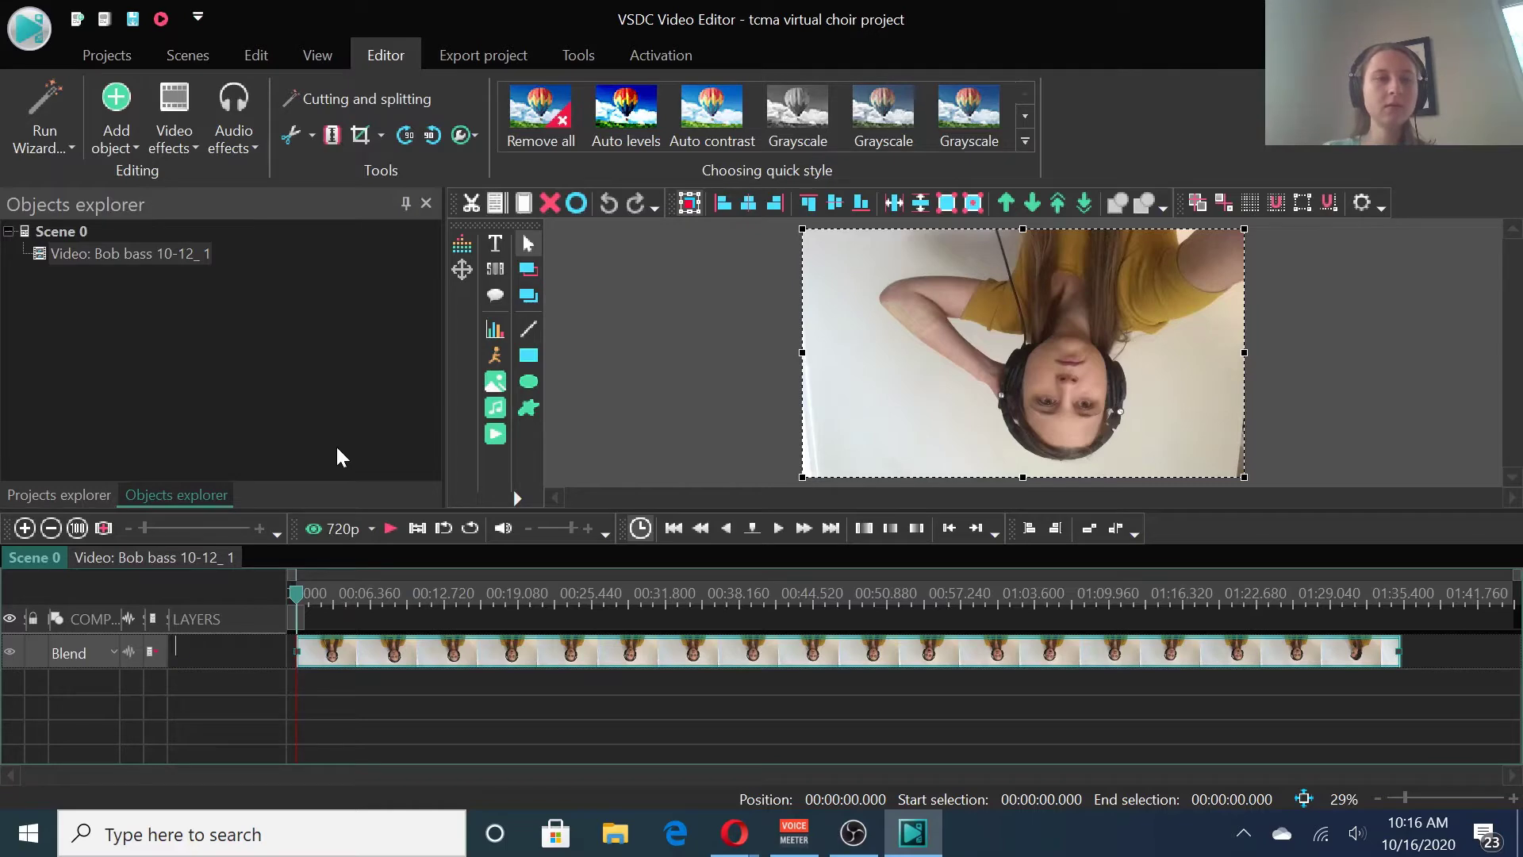
{"action": "type", "text": "Bob "}
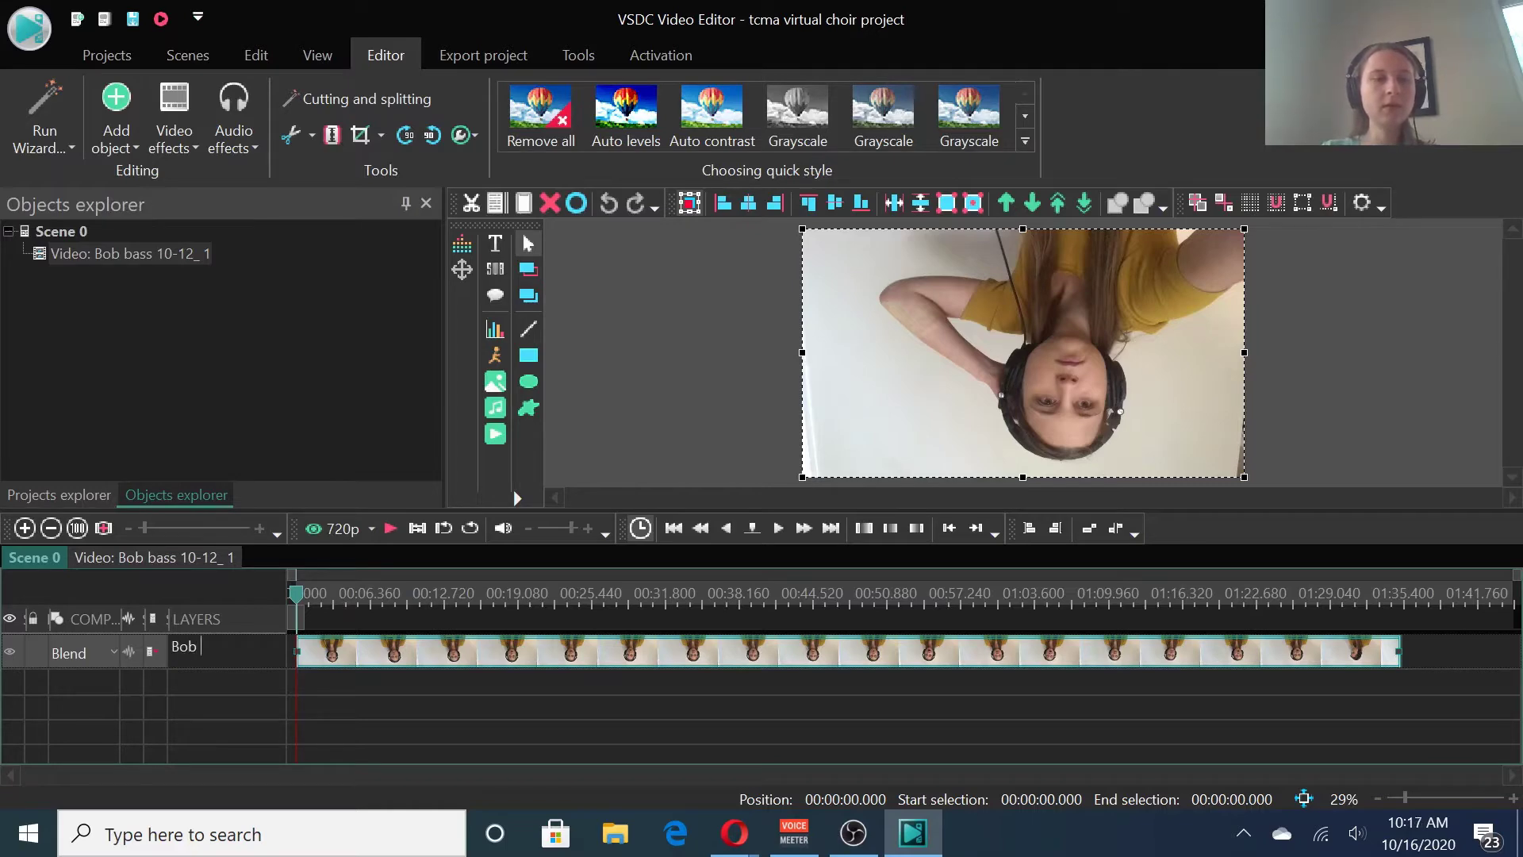
{"action": "type", "text": "bass"}
{"action": "key", "text": "Return"}
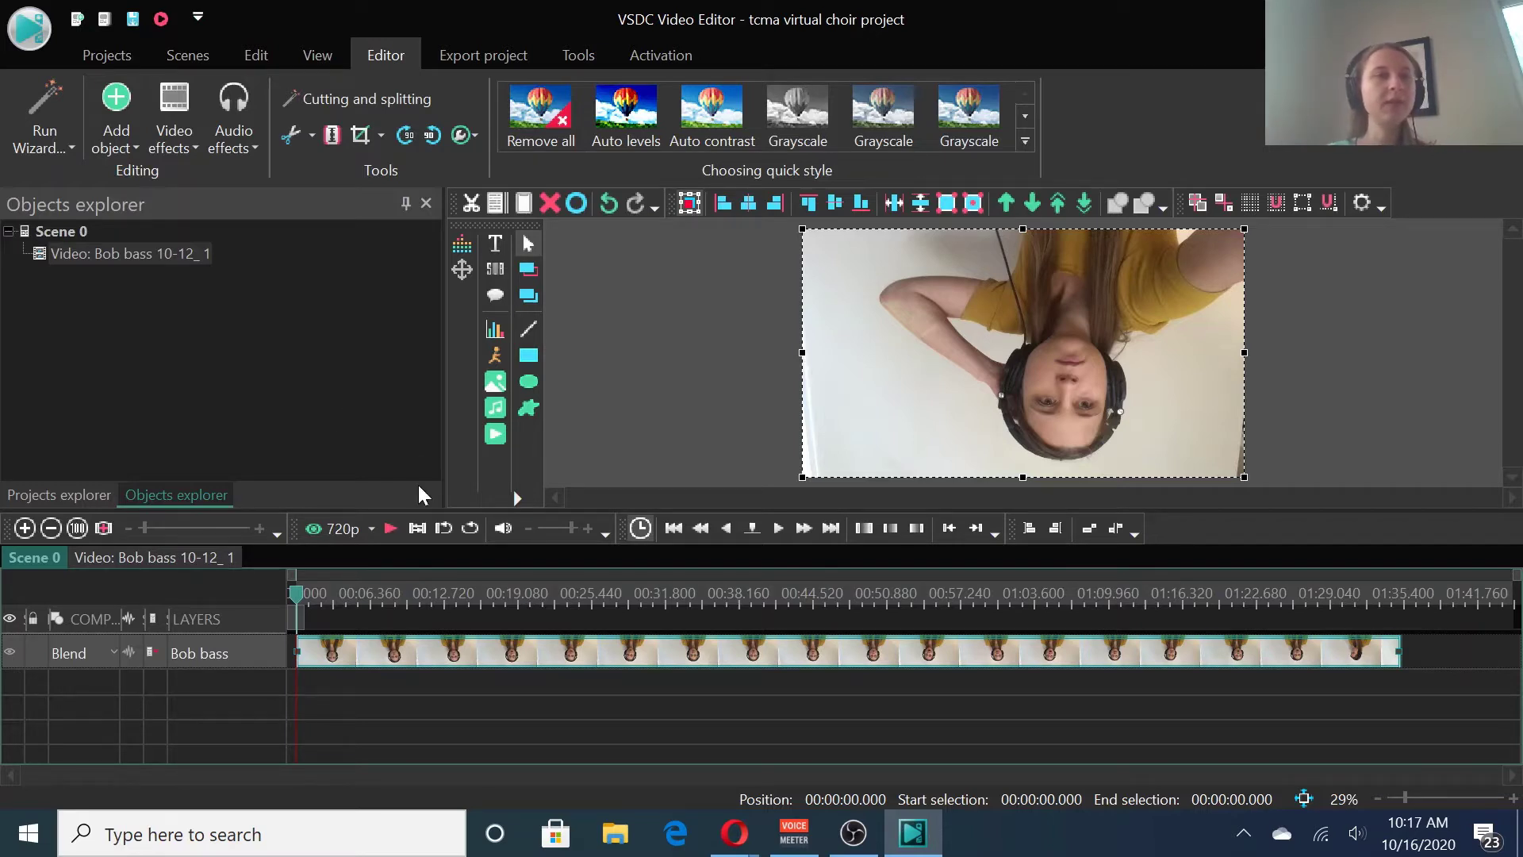
- Add Emily soprano 10-12_2 video on a new layer, starting from scene begin
{"action": "left_click", "coordinate": [116, 143]}
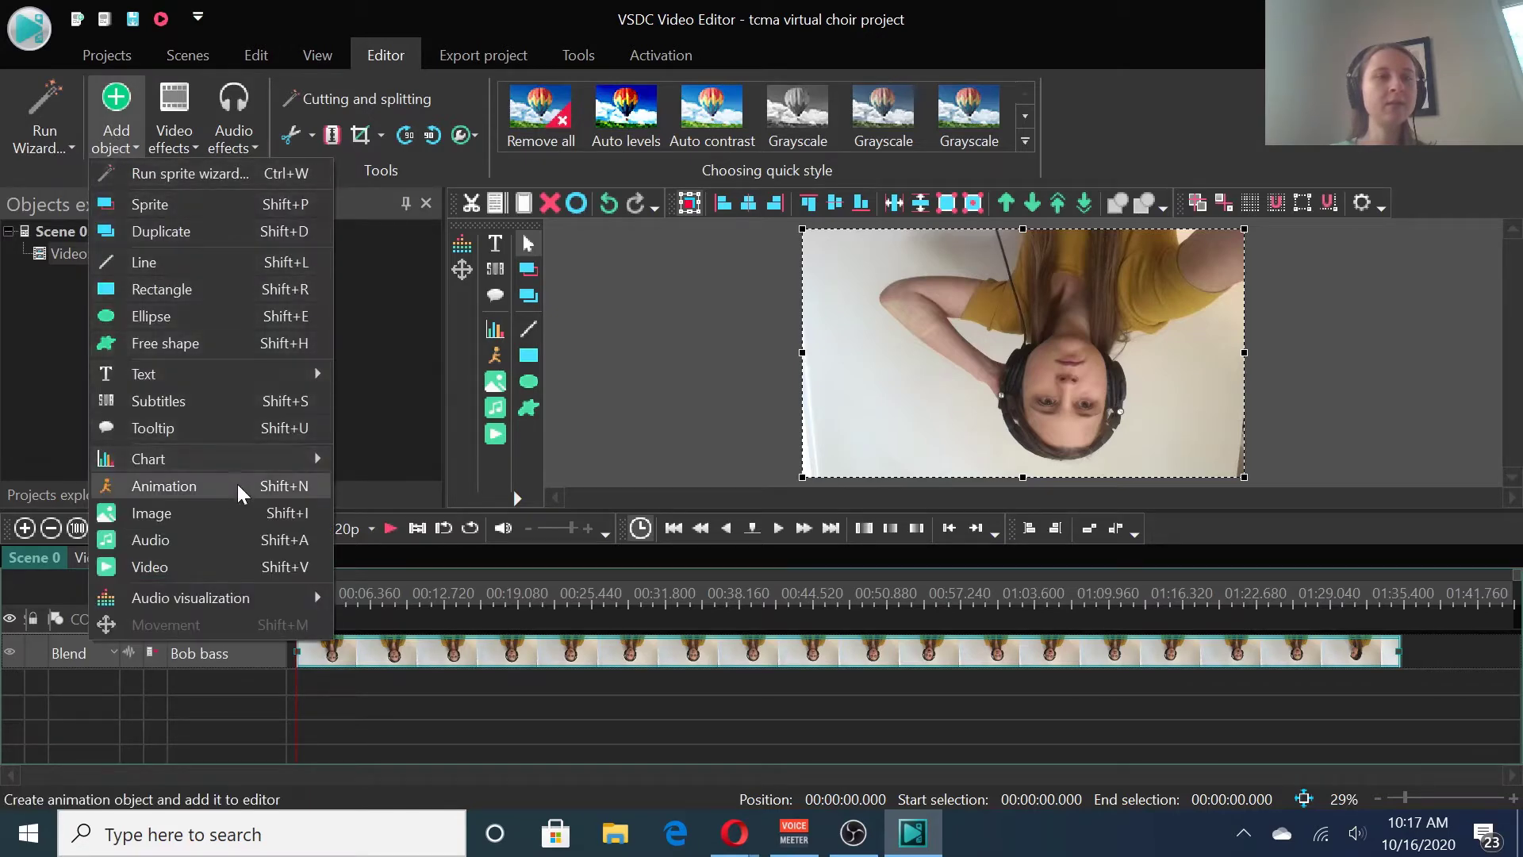
{"action": "left_click", "coordinate": [198, 565]}
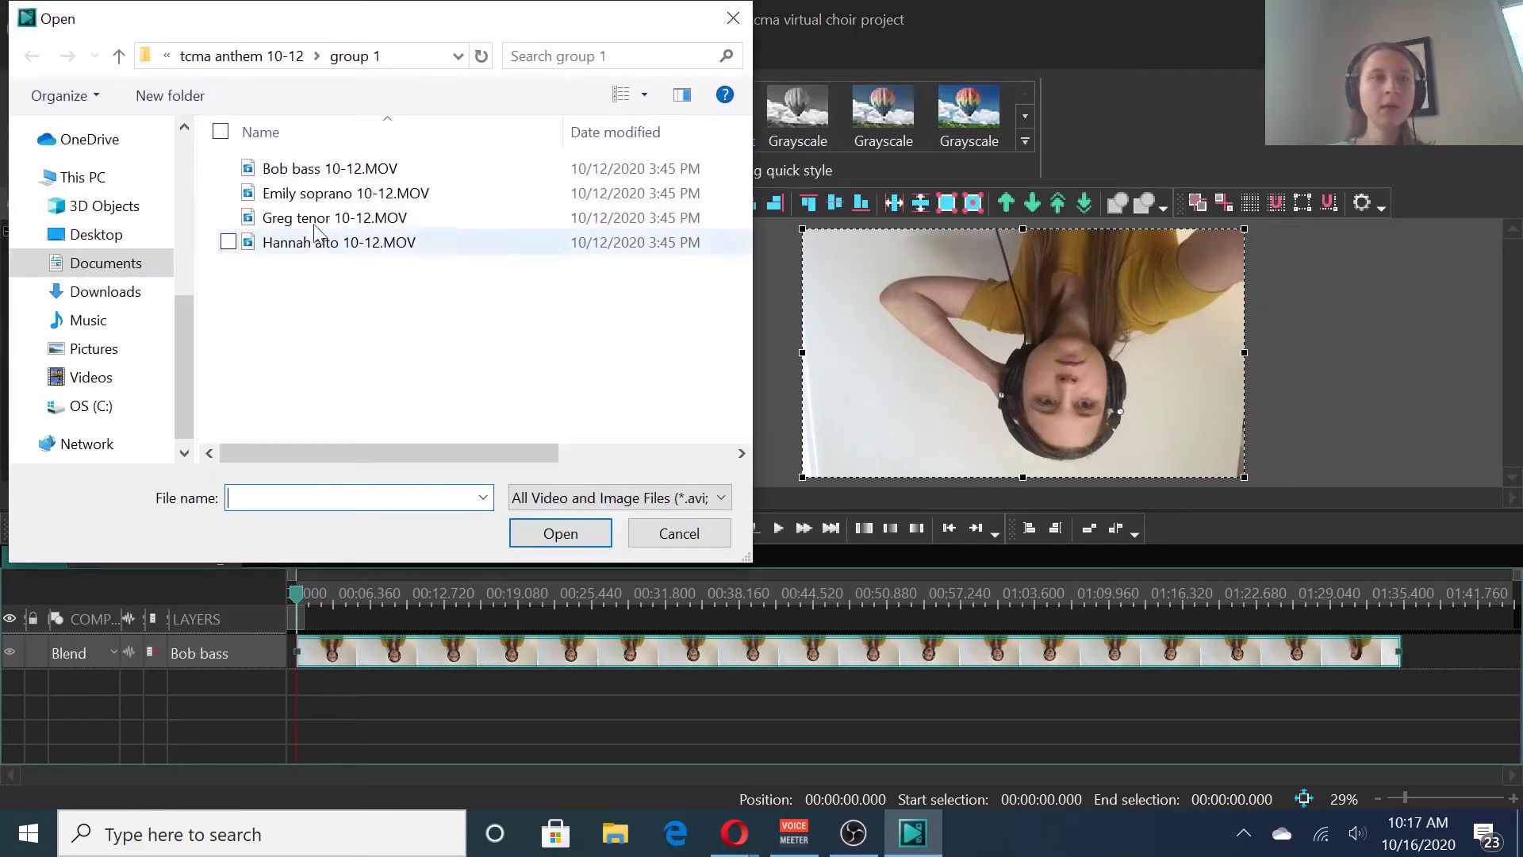
{"action": "left_click", "coordinate": [341, 199]}
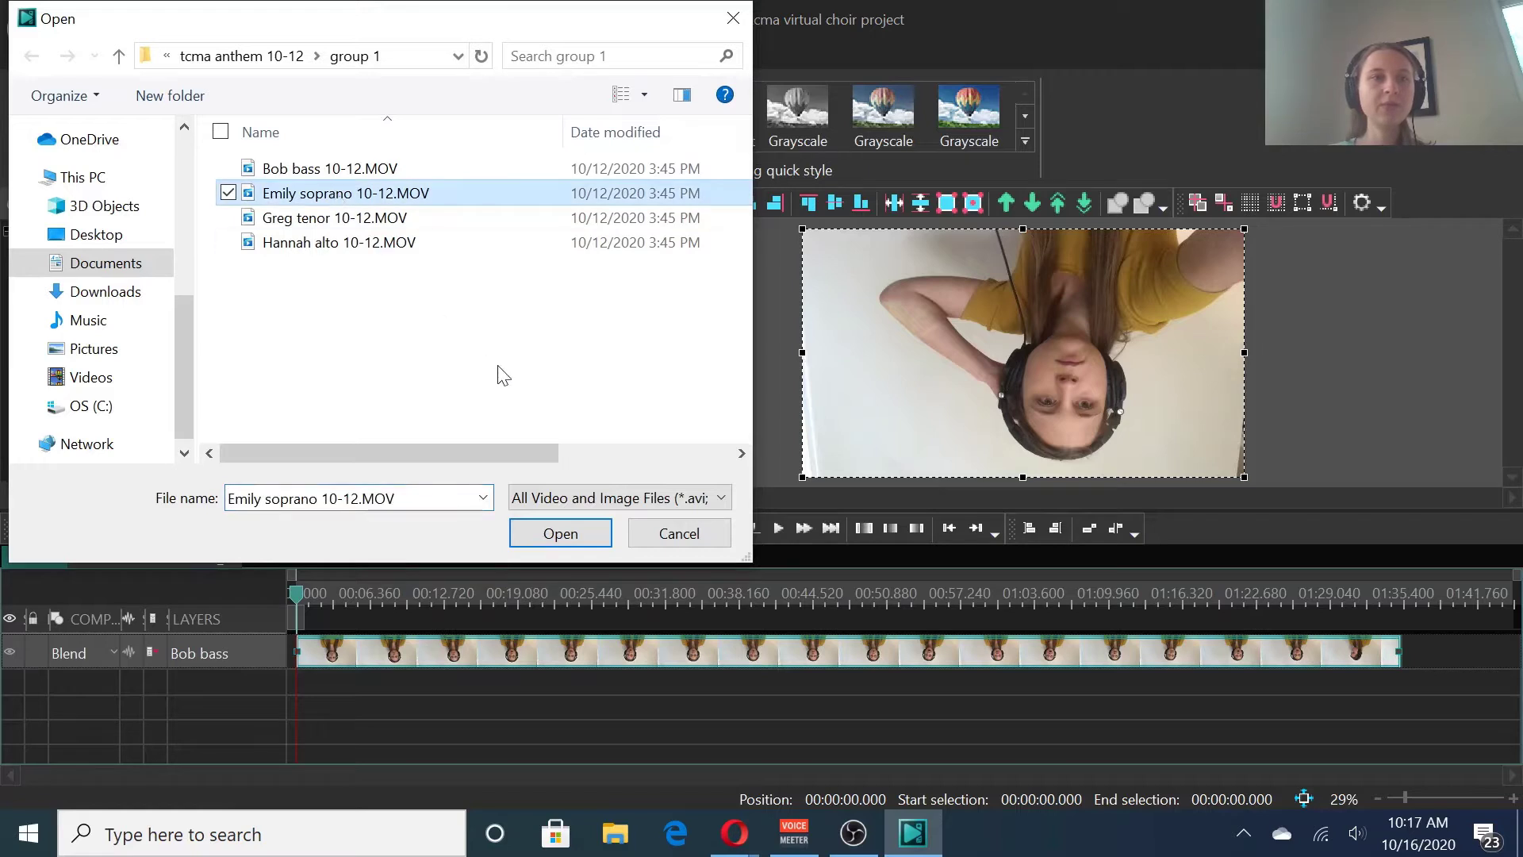
{"action": "left_click", "coordinate": [573, 531]}
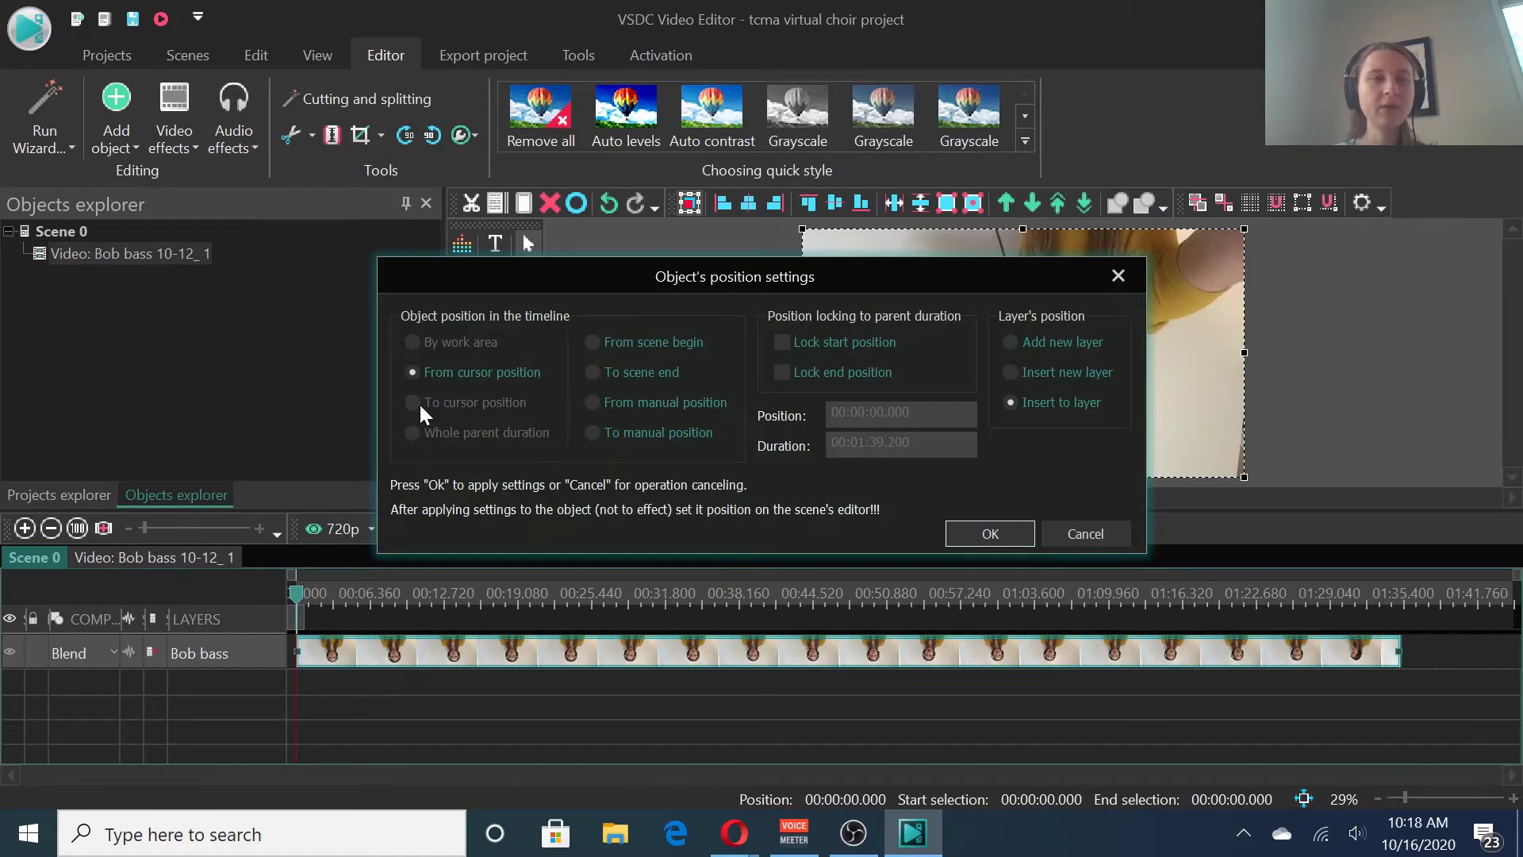
{"action": "left_click", "coordinate": [591, 344]}
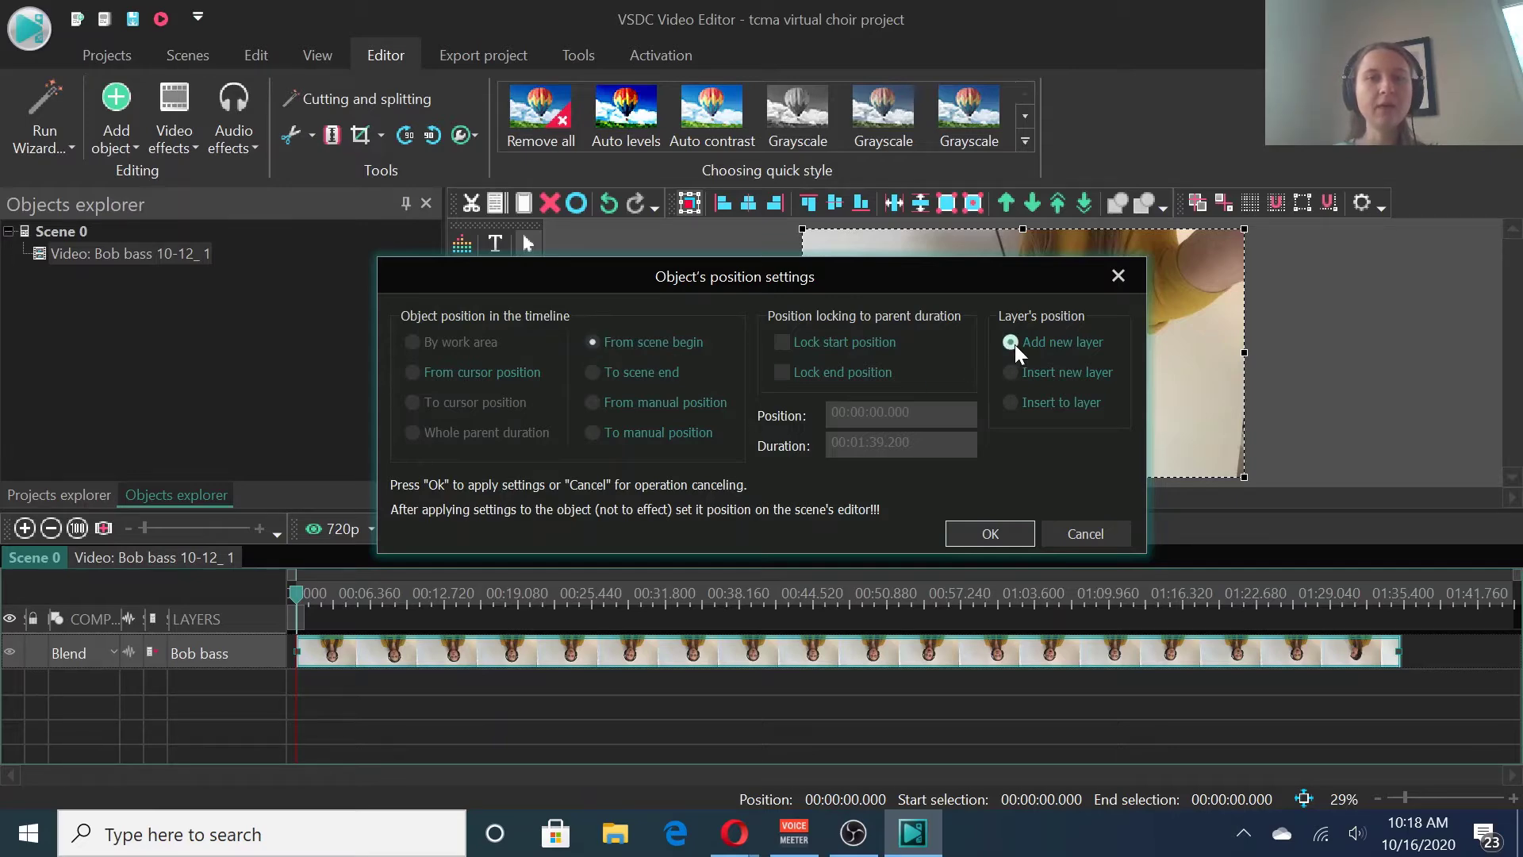
{"action": "left_click", "coordinate": [1004, 535]}
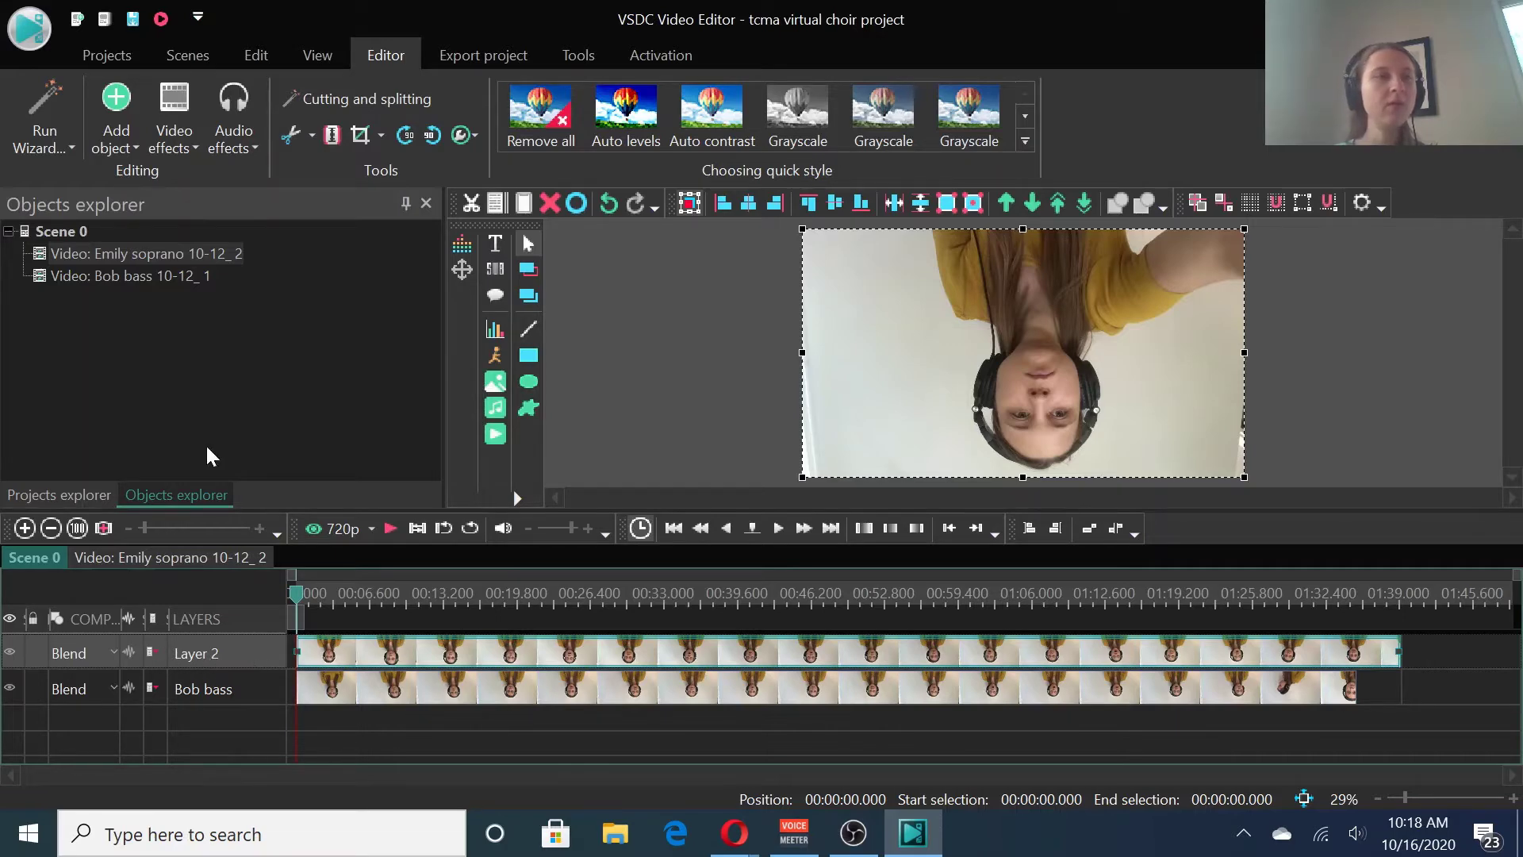
- Add the tenor's video on another layer, then select the piano accompaniment in the preview
{"action": "left_click", "coordinate": [117, 130]}
{"action": "mouse_move", "coordinate": [179, 378]}
{"action": "left_click", "coordinate": [203, 563]}
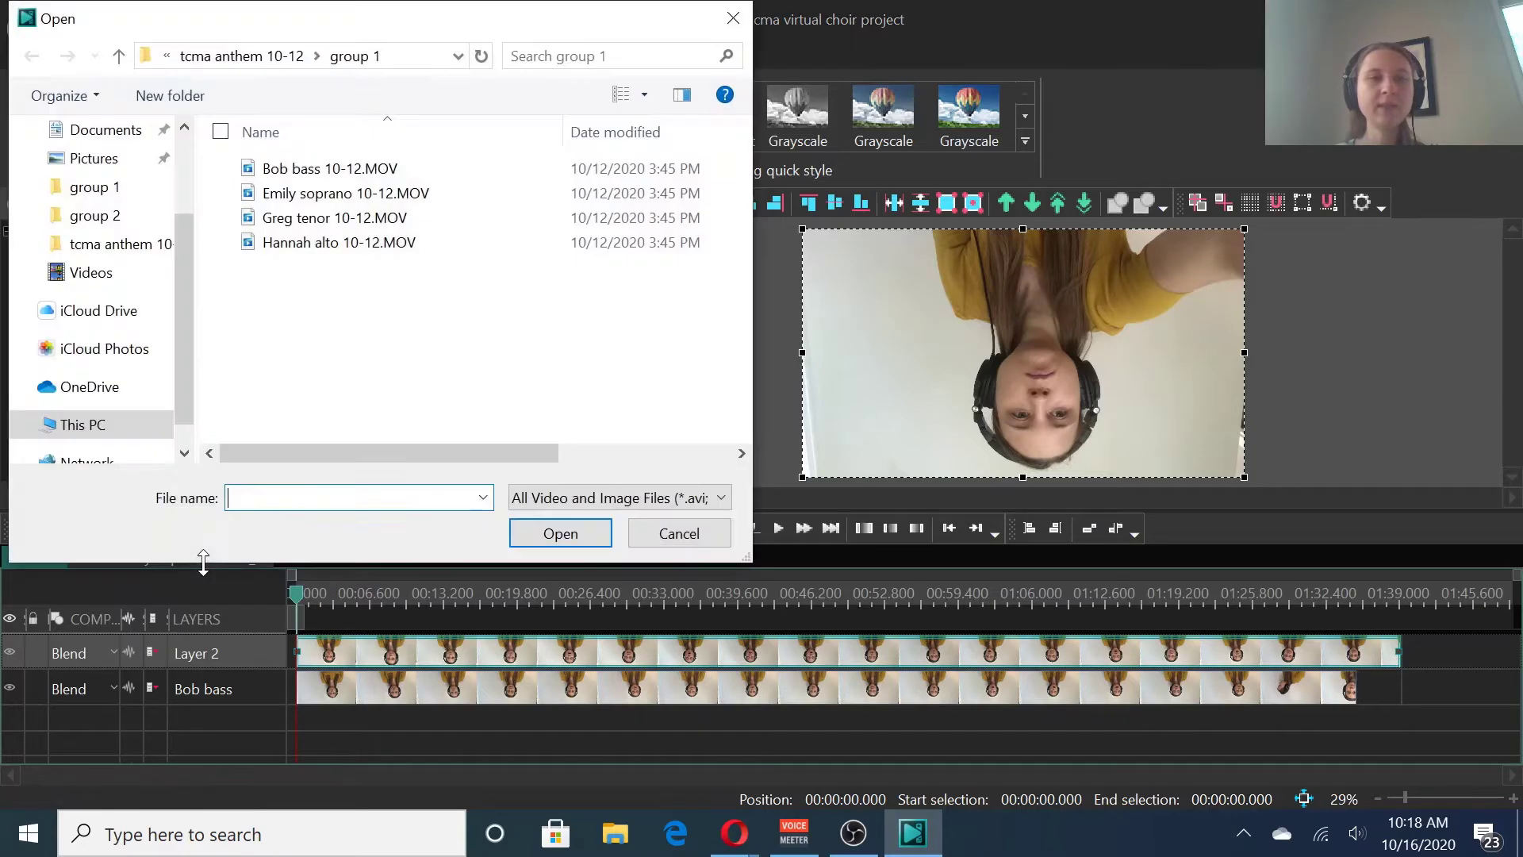
{"action": "left_click", "coordinate": [332, 225]}
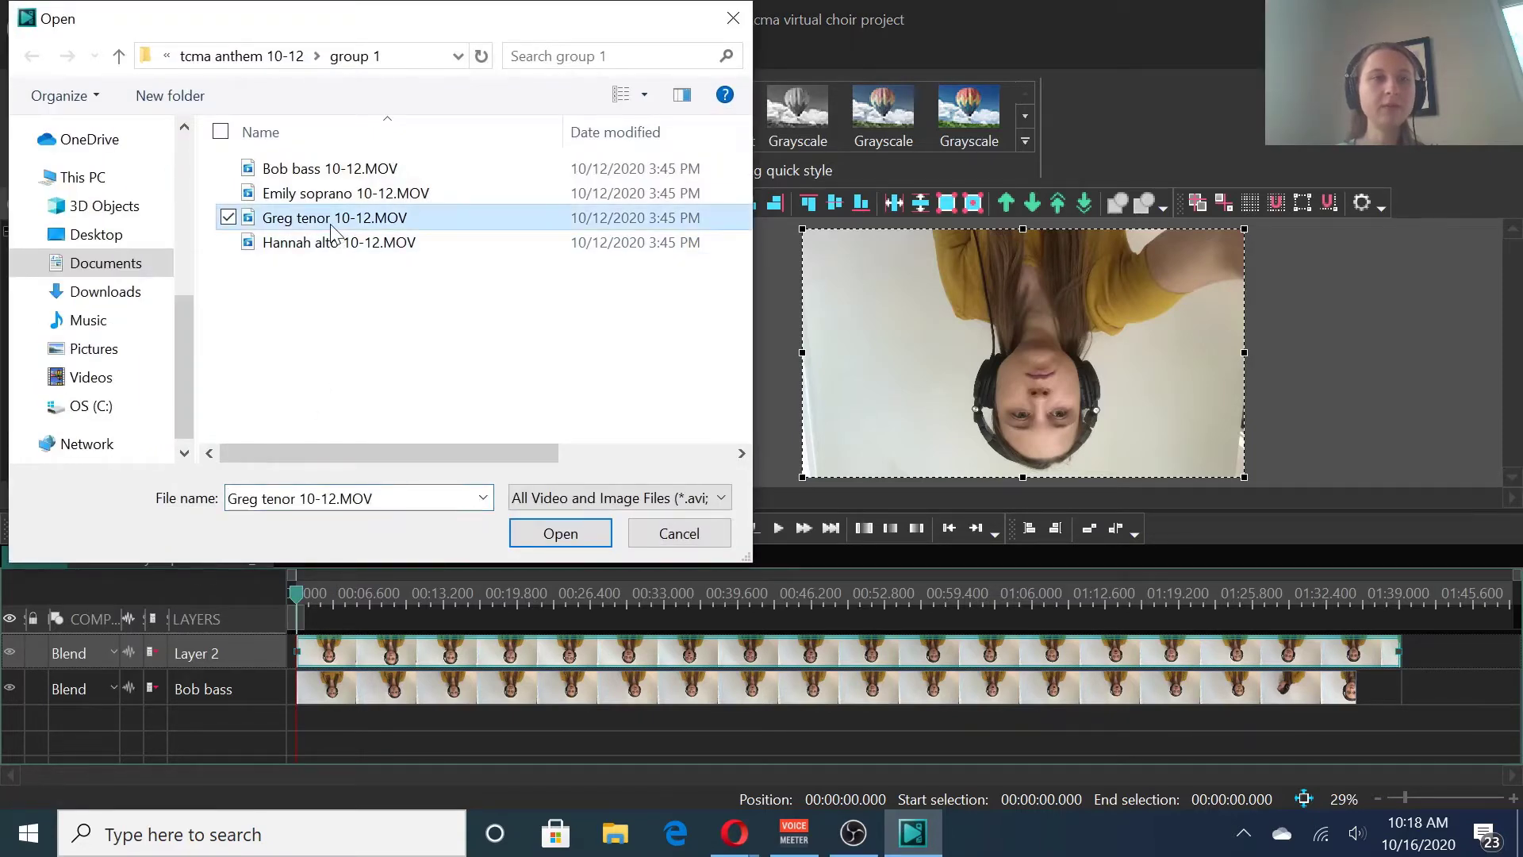
{"action": "left_click", "coordinate": [585, 535]}
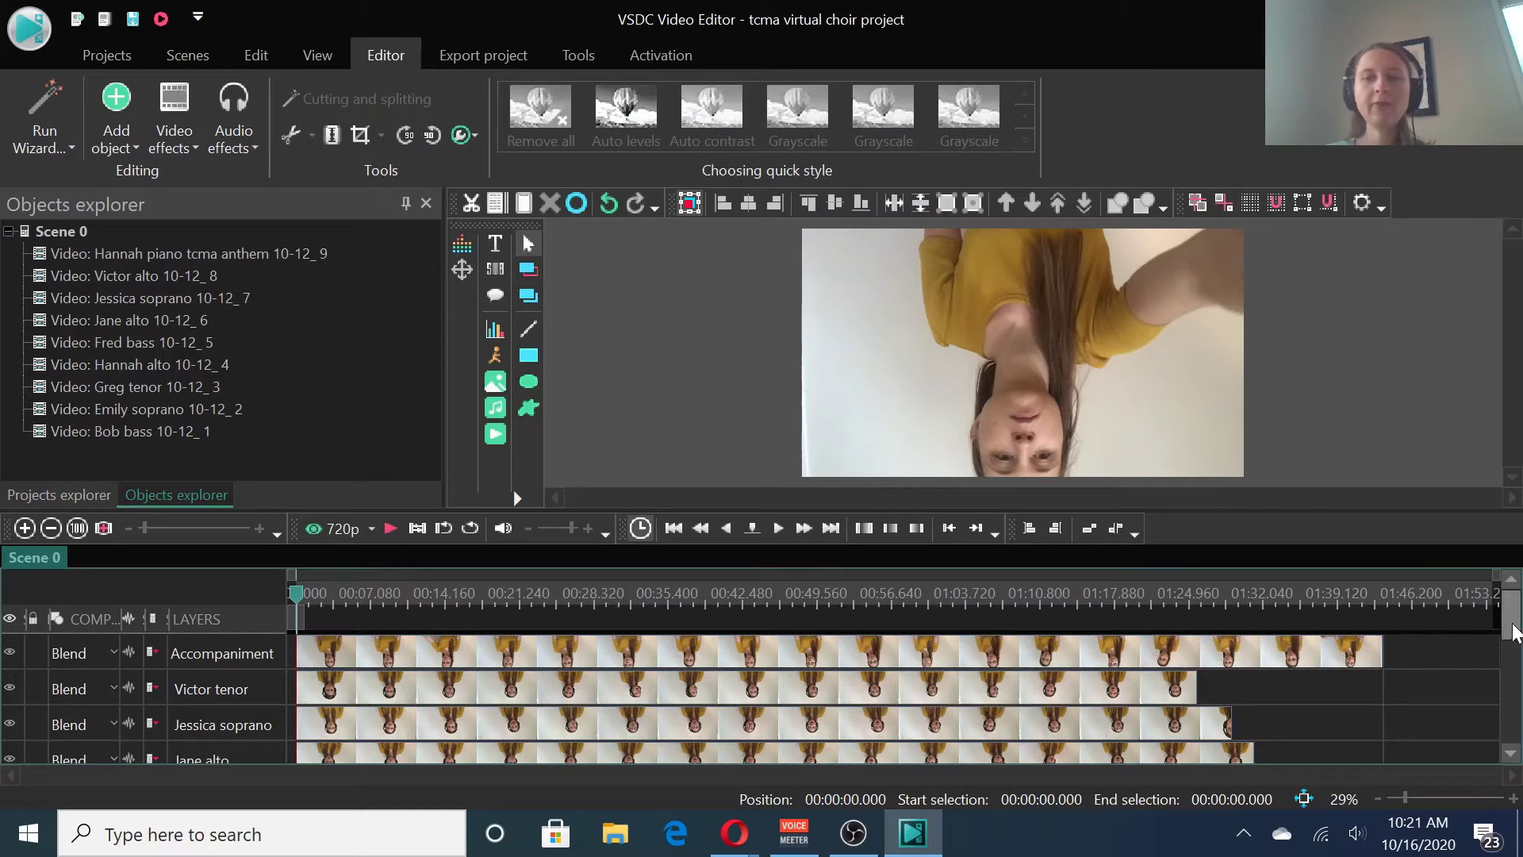
{"action": "mouse_move", "coordinate": [1514, 629]}
{"action": "left_mouse_down"}
{"action": "mouse_move", "coordinate": [1512, 730]}
{"action": "mouse_move", "coordinate": [1512, 631]}
{"action": "left_mouse_up"}
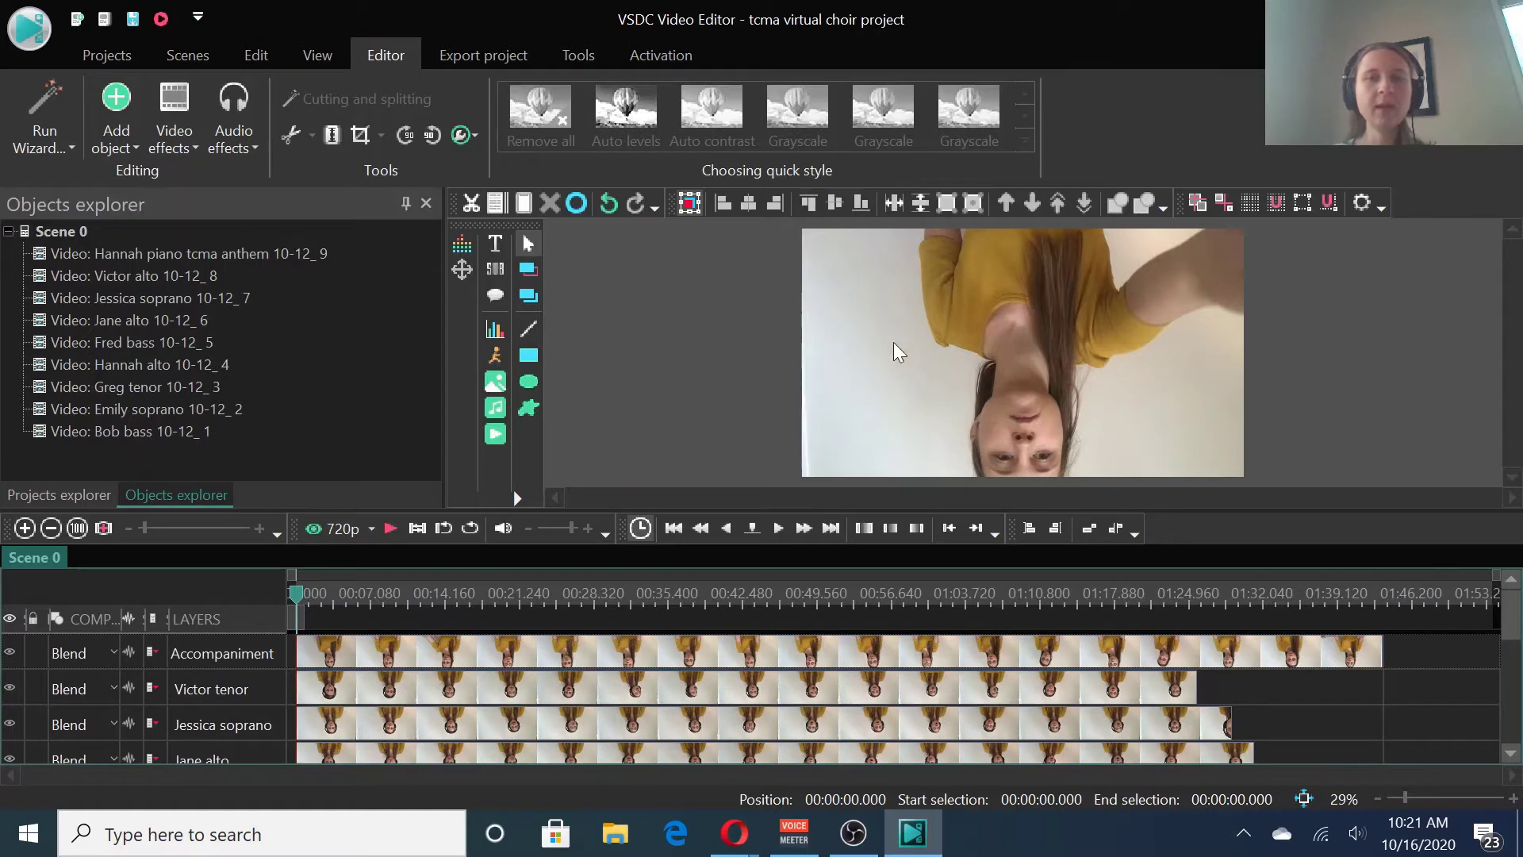
{"action": "left_click", "coordinate": [1019, 369]}
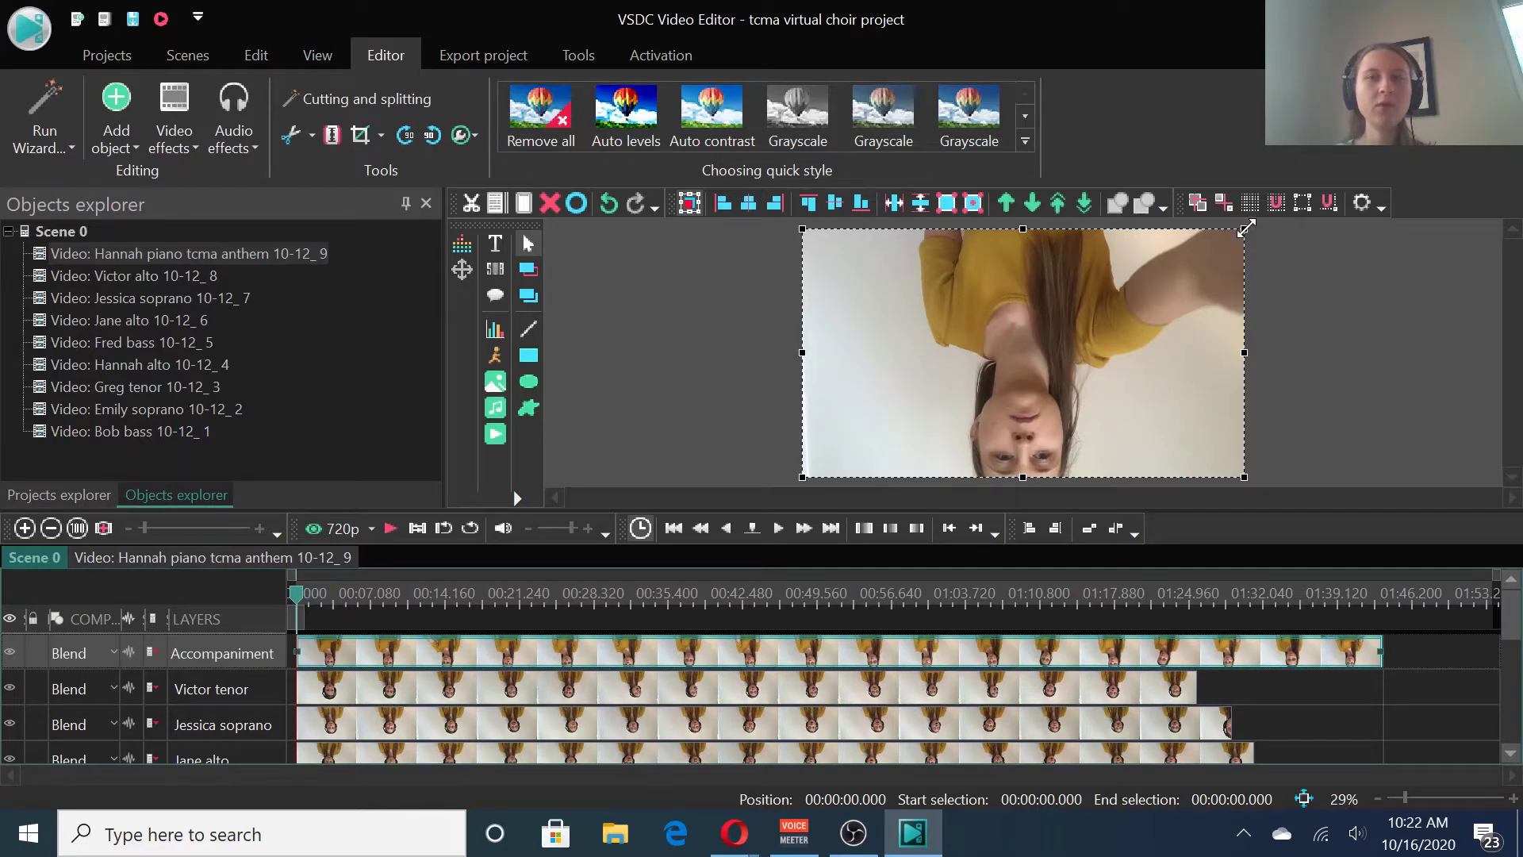
- Shrink the piano, Victor alto and Jessica soprano videos into tiles, Jessica bottom-middle
{"action": "left_click_drag", "start_coordinate": [1246, 229], "coordinate": [960, 386]}
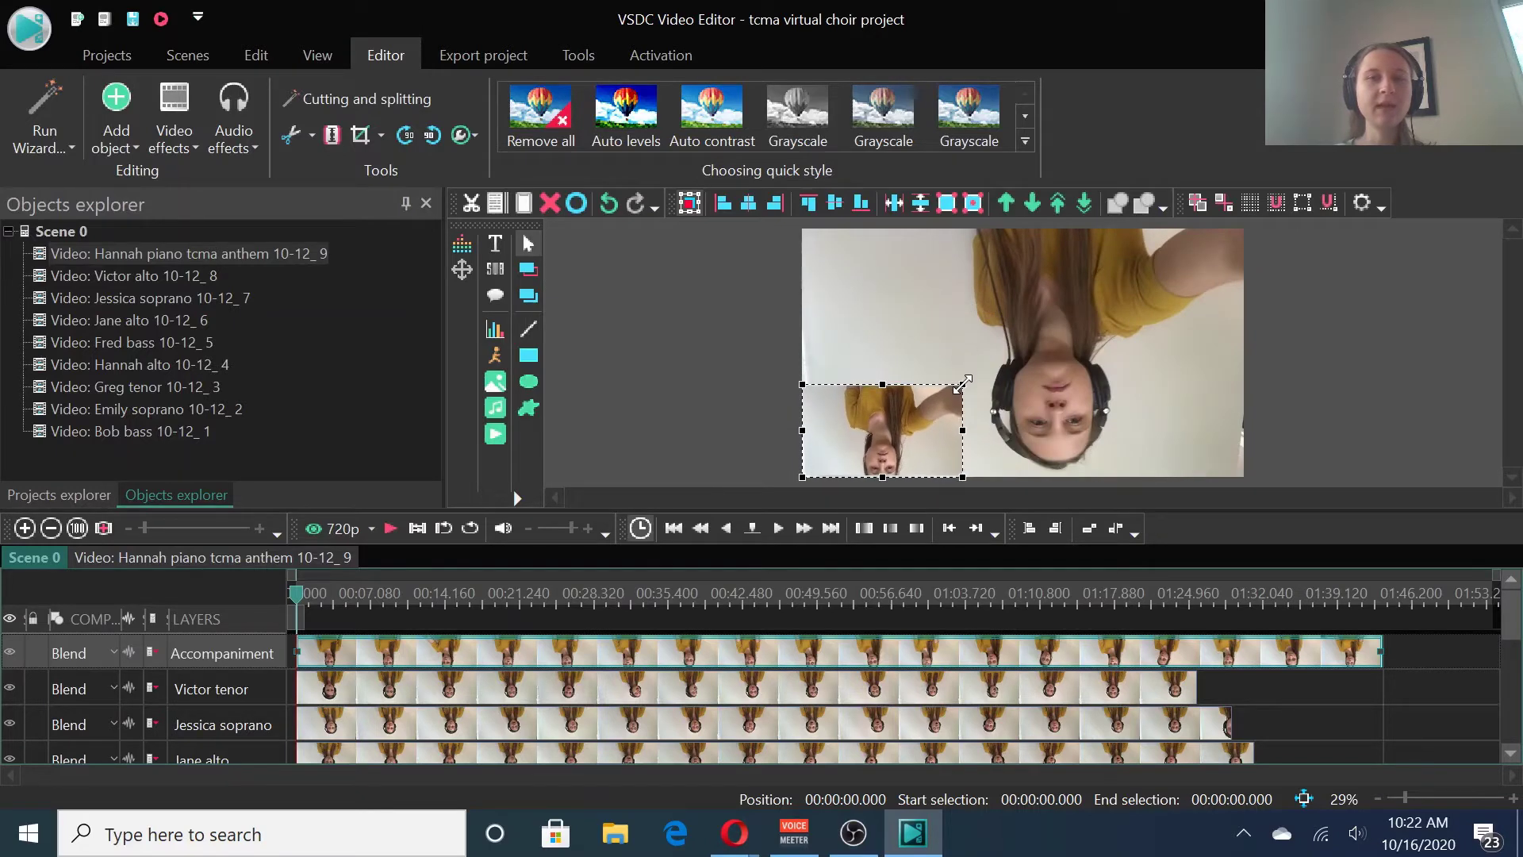
{"action": "left_click", "coordinate": [1075, 340]}
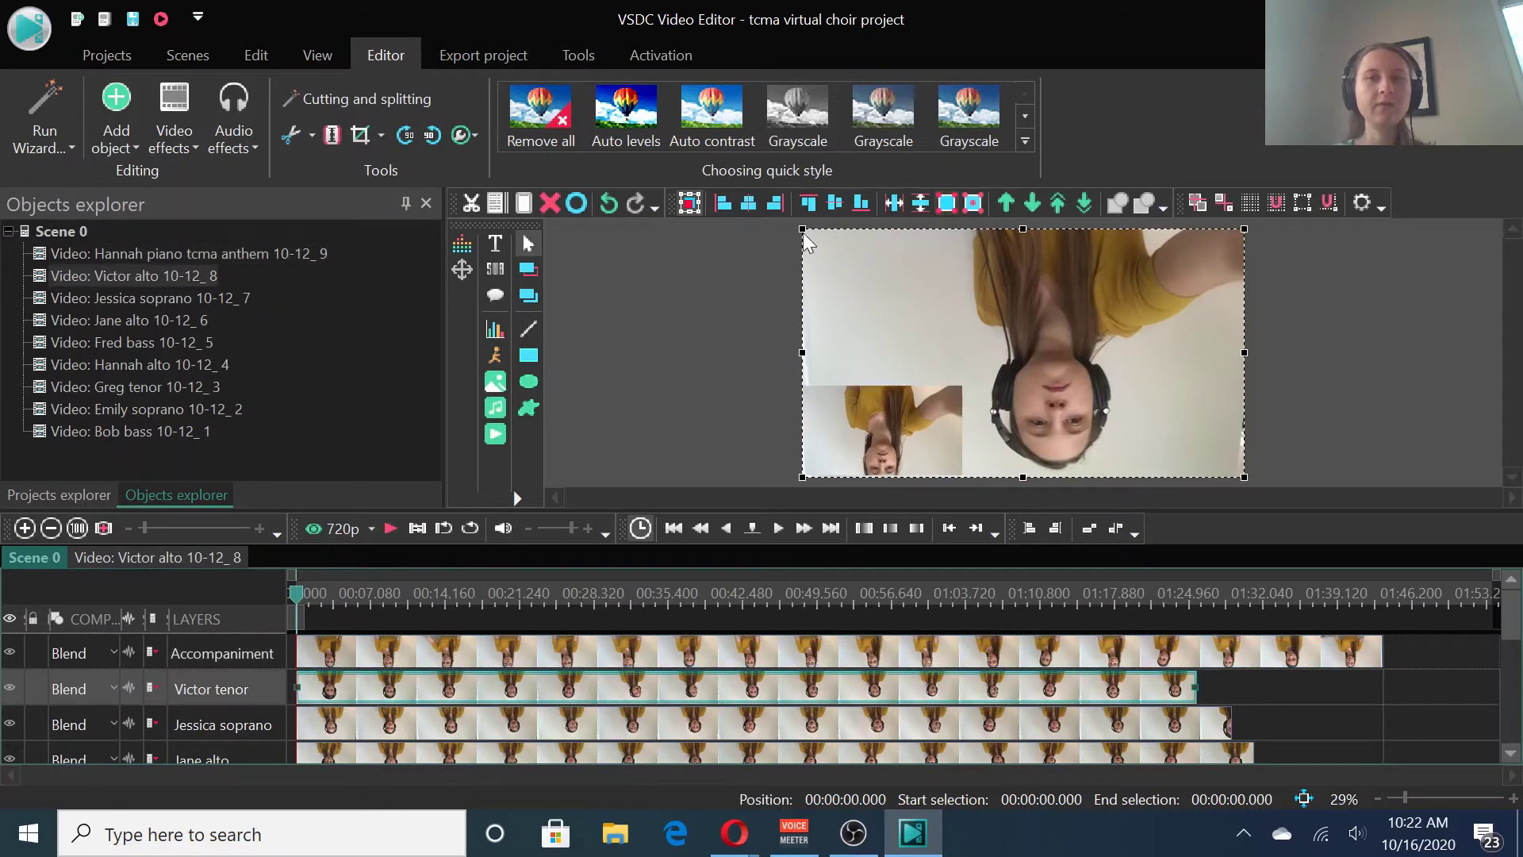
{"action": "left_click_drag", "start_coordinate": [802, 228], "coordinate": [1110, 390]}
{"action": "left_click", "coordinate": [1055, 350]}
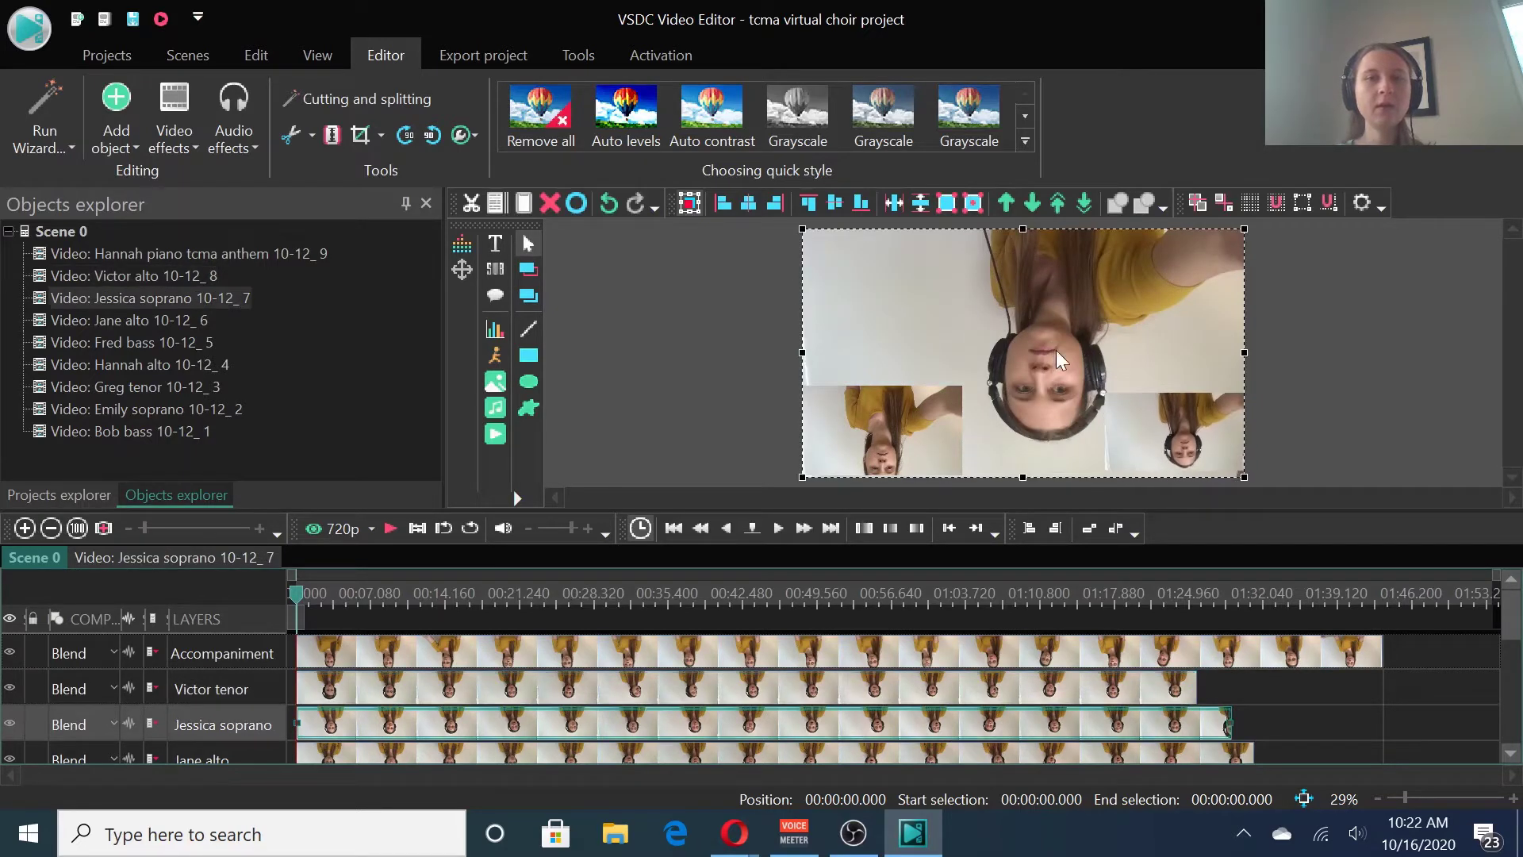
{"action": "left_click_drag", "start_coordinate": [1244, 228], "coordinate": [1081, 410]}
{"action": "left_click_drag", "start_coordinate": [986, 446], "coordinate": [1018, 432]}
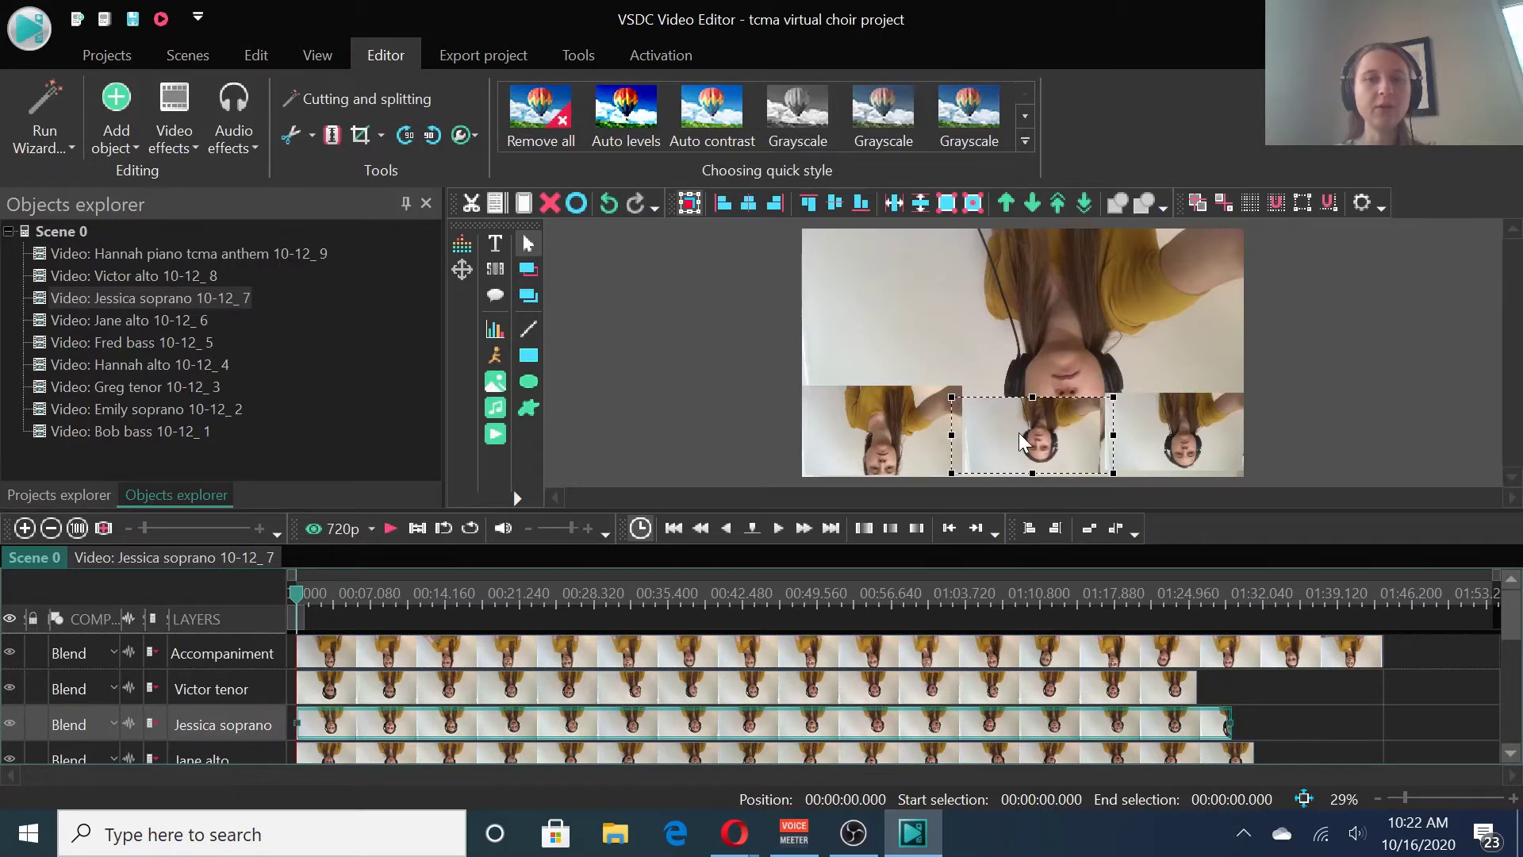
- Tile Jane alto top-left, Fred bass middle-left, Hannah alto top-right, Greg tenor top-middle
{"action": "left_click", "coordinate": [1087, 342]}
{"action": "left_click_drag", "start_coordinate": [1244, 230], "coordinate": [935, 302]}
{"action": "left_click", "coordinate": [1024, 319]}
{"action": "left_click_drag", "start_coordinate": [1023, 319], "coordinate": [833, 319]}
{"action": "left_click_drag", "start_coordinate": [1244, 229], "coordinate": [938, 333]}
{"action": "left_click", "coordinate": [1032, 318]}
{"action": "left_click_drag", "start_coordinate": [803, 477], "coordinate": [1114, 335]}
{"action": "left_click", "coordinate": [1036, 310]}
{"action": "left_click_drag", "start_coordinate": [1244, 229], "coordinate": [1032, 317]}
- Tile Emily soprano middle-right and Bob bass in the centre, then select the piano tile
{"action": "left_click", "coordinate": [1031, 333]}
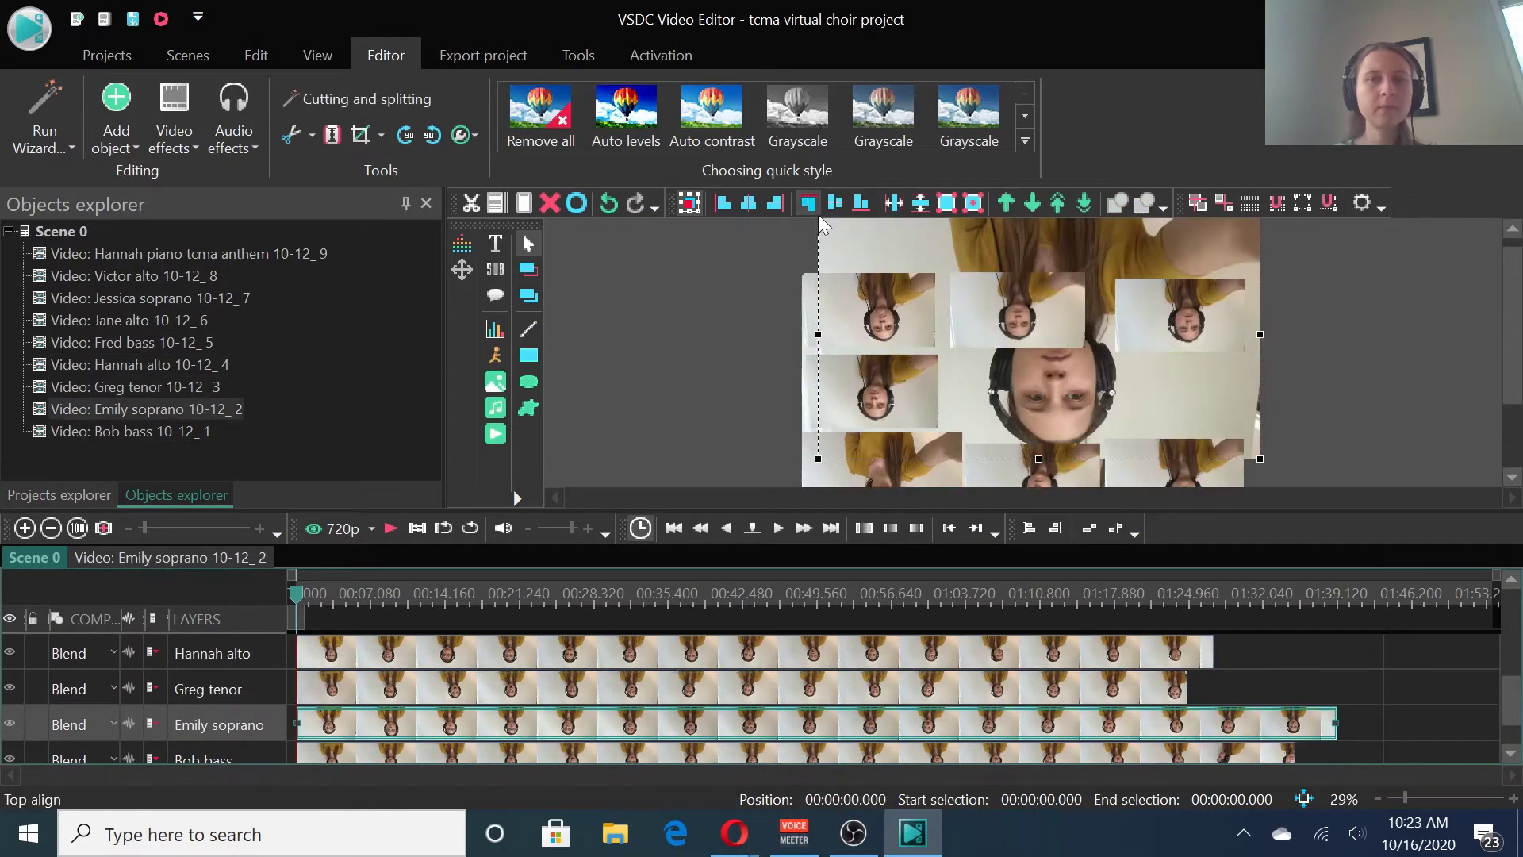
{"action": "left_click_drag", "start_coordinate": [822, 229], "coordinate": [1057, 335]}
{"action": "left_click_drag", "start_coordinate": [1155, 380], "coordinate": [1159, 367]}
{"action": "left_click", "coordinate": [1024, 397]}
{"action": "left_click_drag", "start_coordinate": [1024, 397], "coordinate": [992, 385]}
{"action": "left_click", "coordinate": [879, 448]}
{"action": "scroll", "coordinate": [1023, 361], "scroll_direction": "down", "scroll_amount": 1}
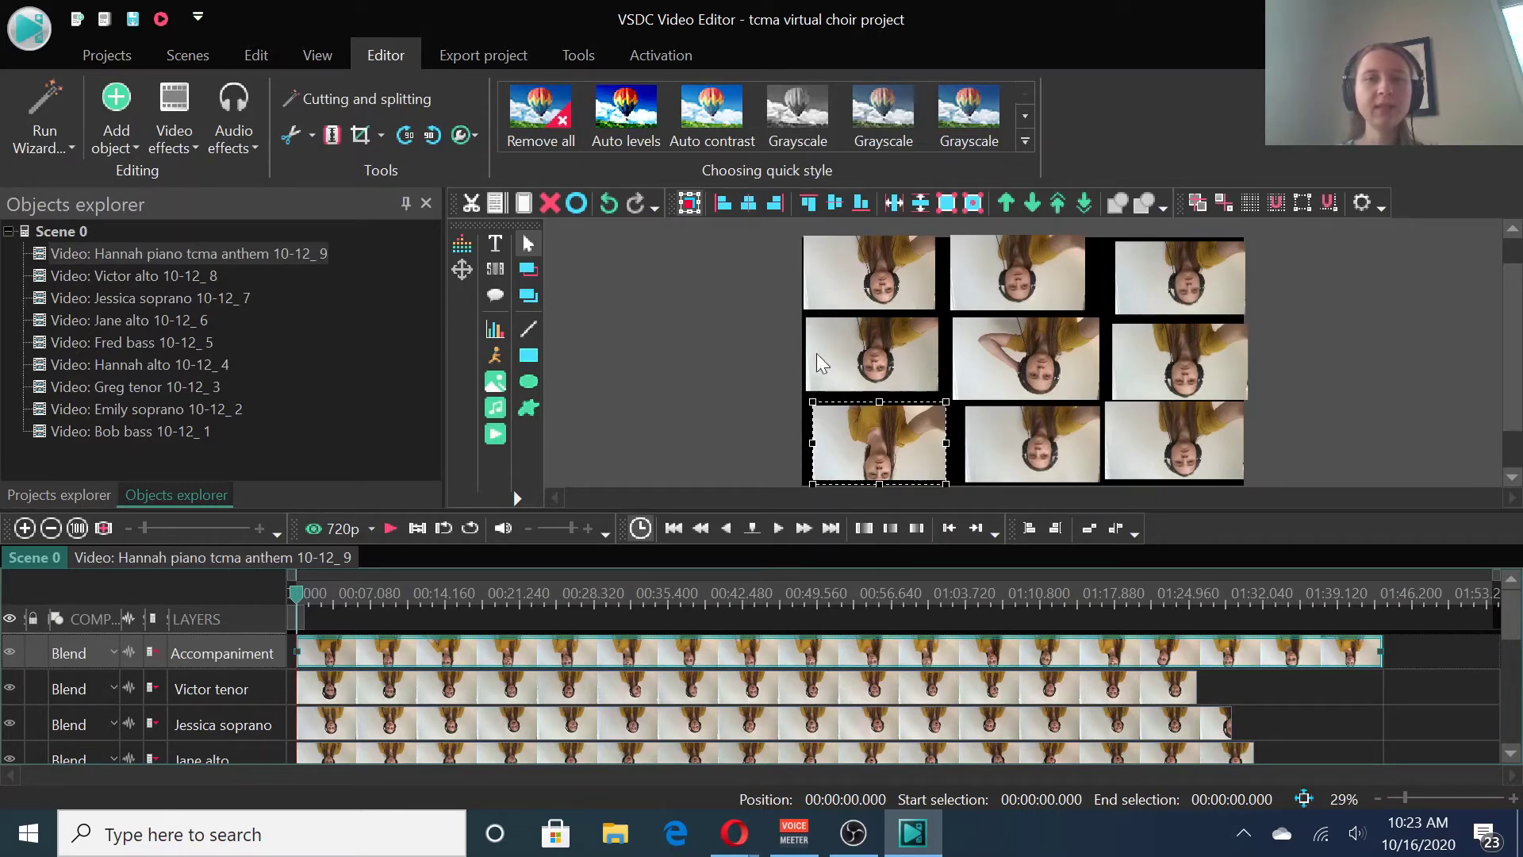
- Select all the grid tiles and rotate them twice 90° clockwise so they stand upright
{"action": "left_click", "coordinate": [860, 280], "text": "ctrl"}
{"action": "left_click", "coordinate": [1002, 293], "text": "ctrl"}
{"action": "left_click", "coordinate": [1142, 298], "text": "ctrl"}
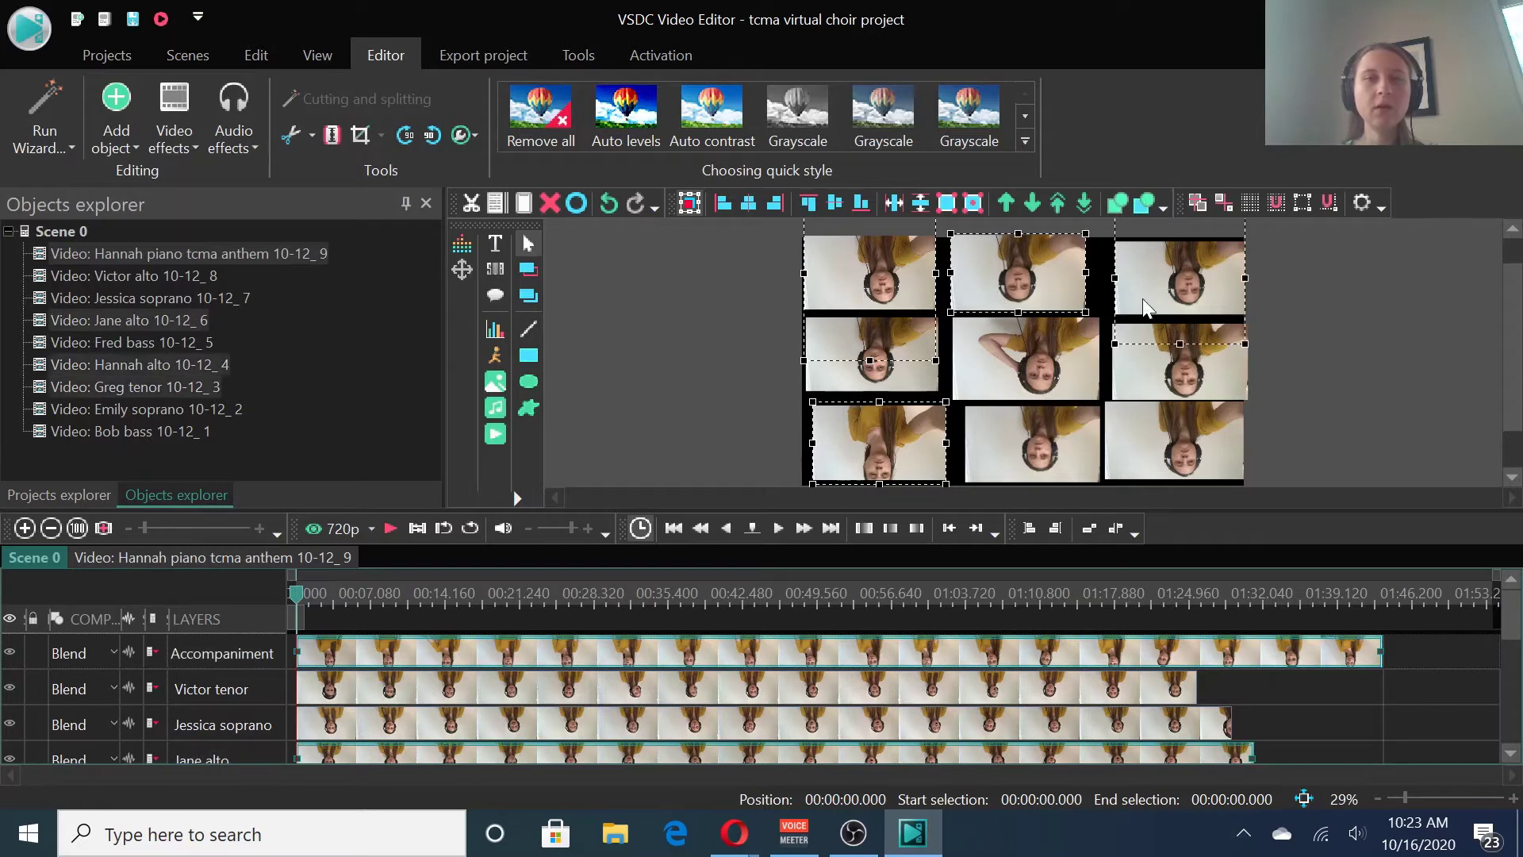
{"action": "left_click", "coordinate": [903, 379], "text": "ctrl"}
{"action": "left_click", "coordinate": [989, 379], "text": "ctrl"}
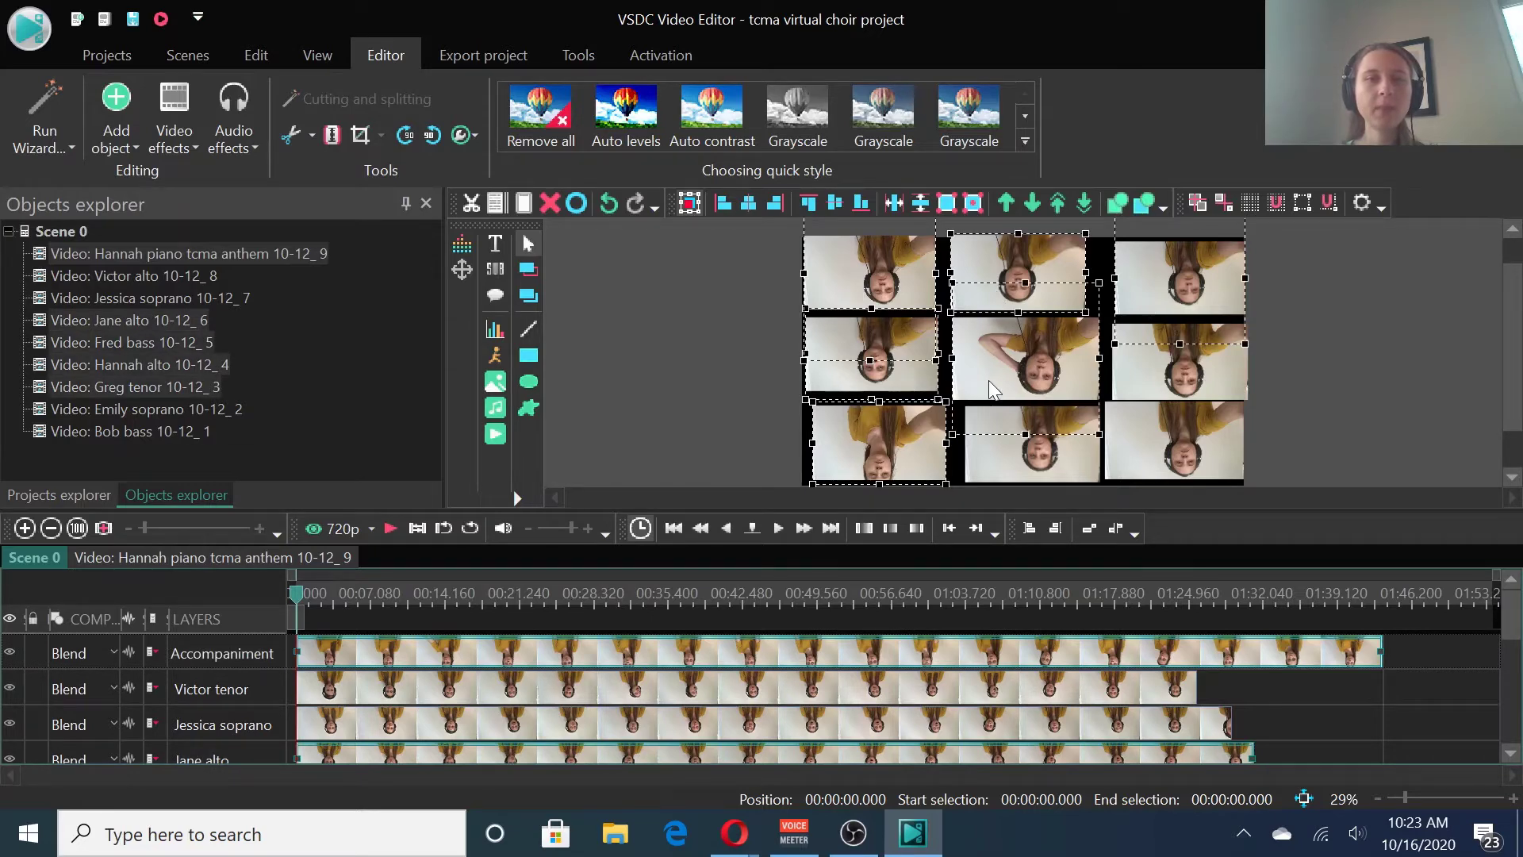
{"action": "left_click", "coordinate": [1143, 388], "text": "ctrl"}
{"action": "left_click", "coordinate": [1143, 445], "text": "ctrl"}
{"action": "left_click", "coordinate": [1006, 459], "text": "ctrl"}
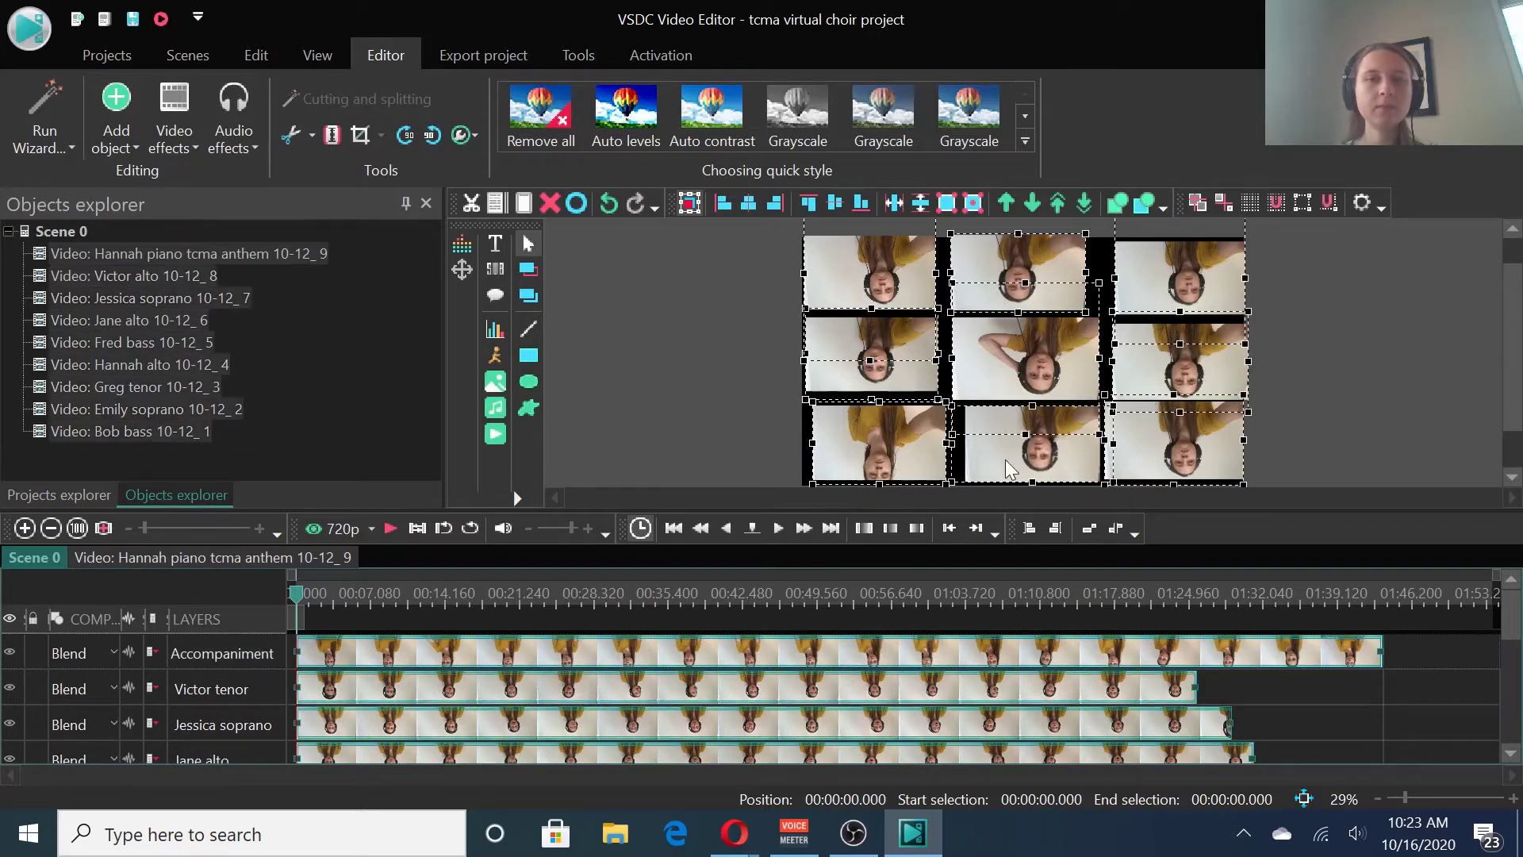
{"action": "left_click", "coordinate": [407, 140]}
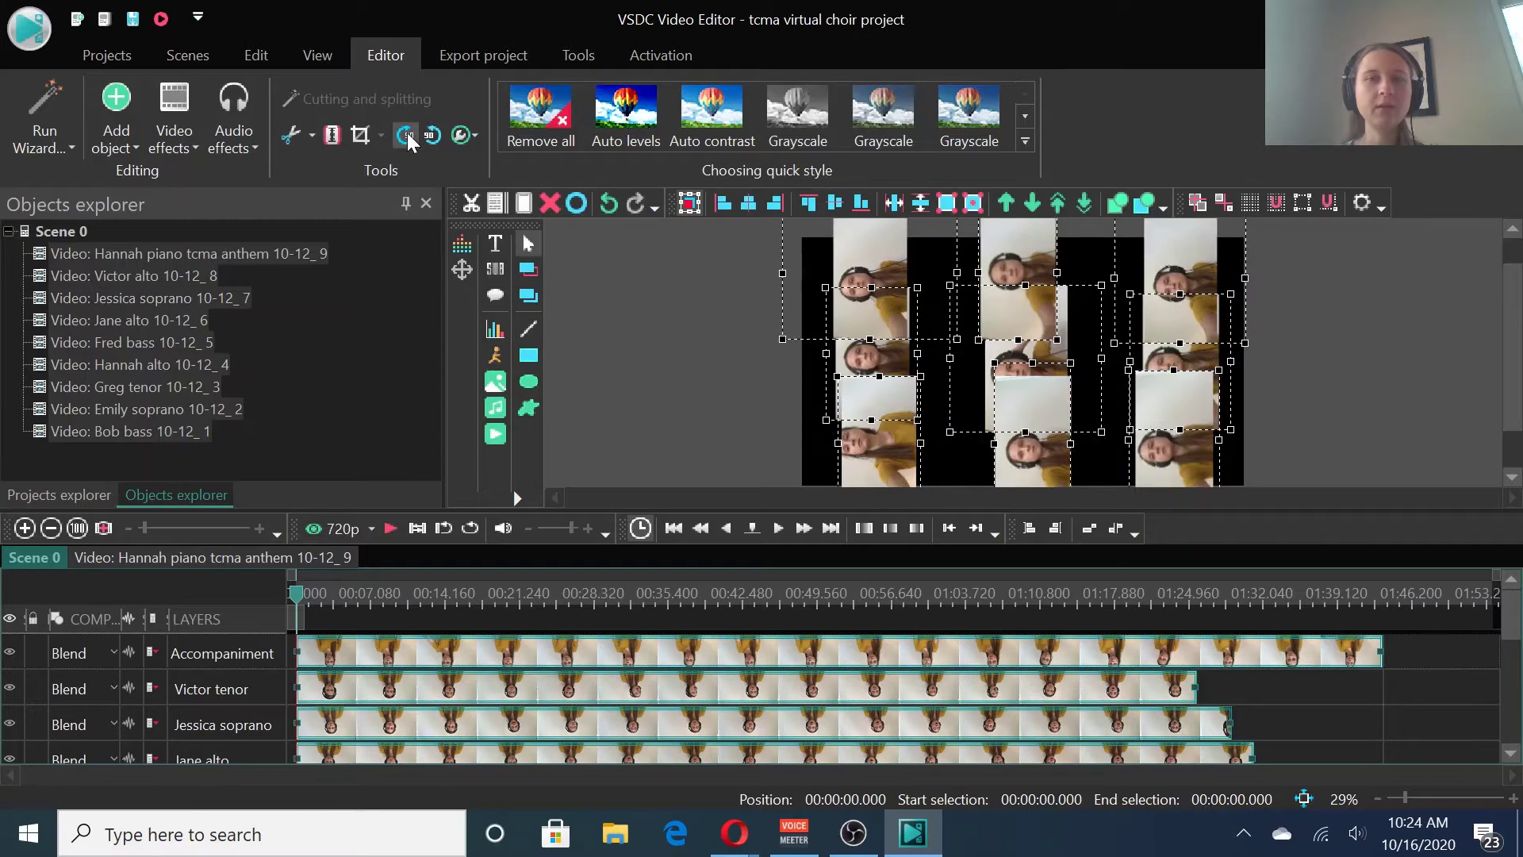
{"action": "left_click", "coordinate": [408, 140]}
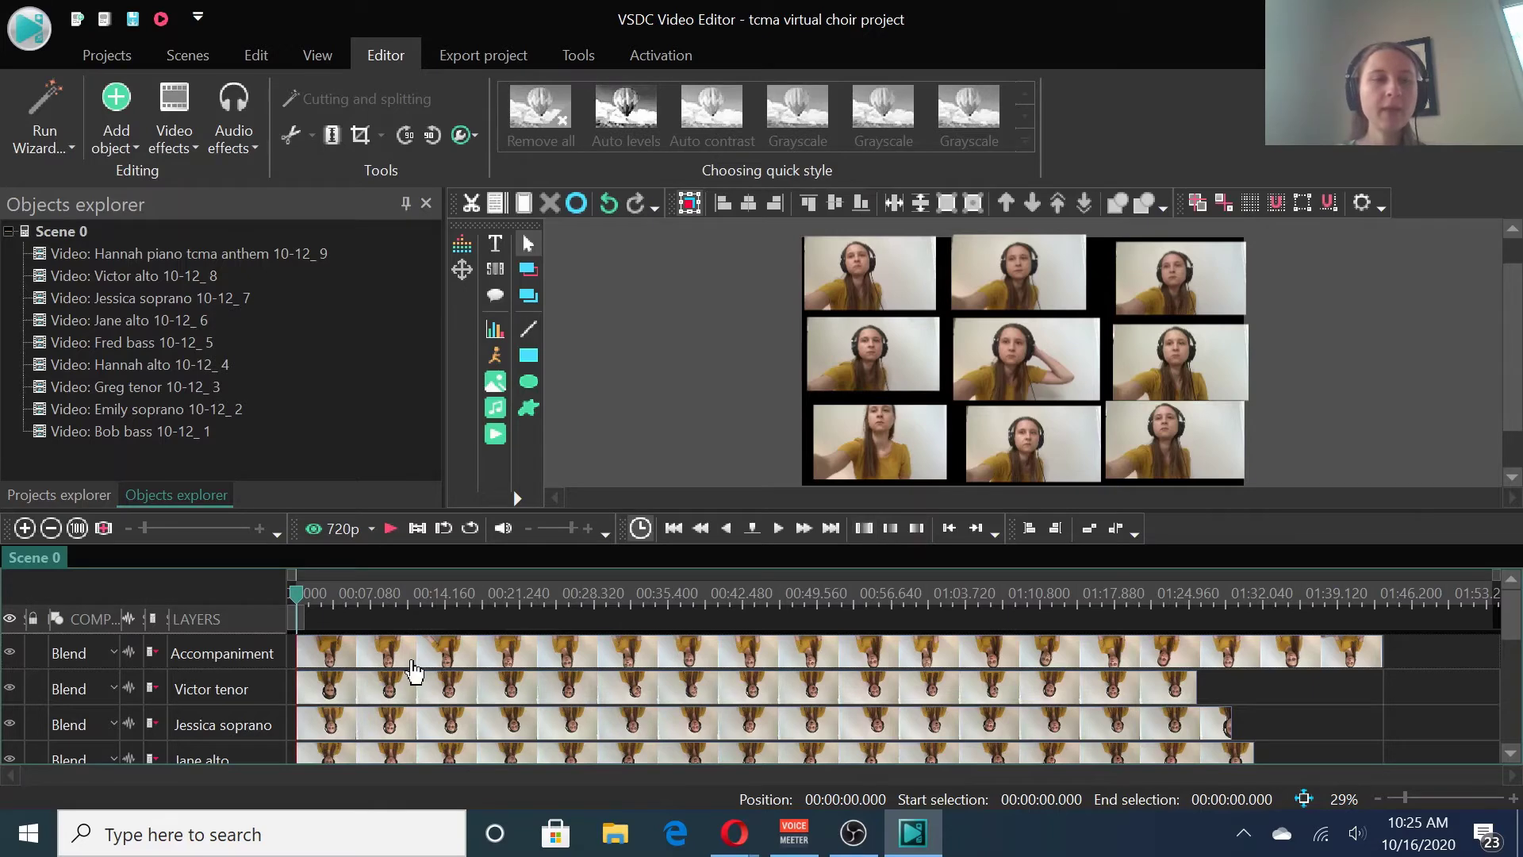
{"action": "mouse_move", "coordinate": [414, 670]}
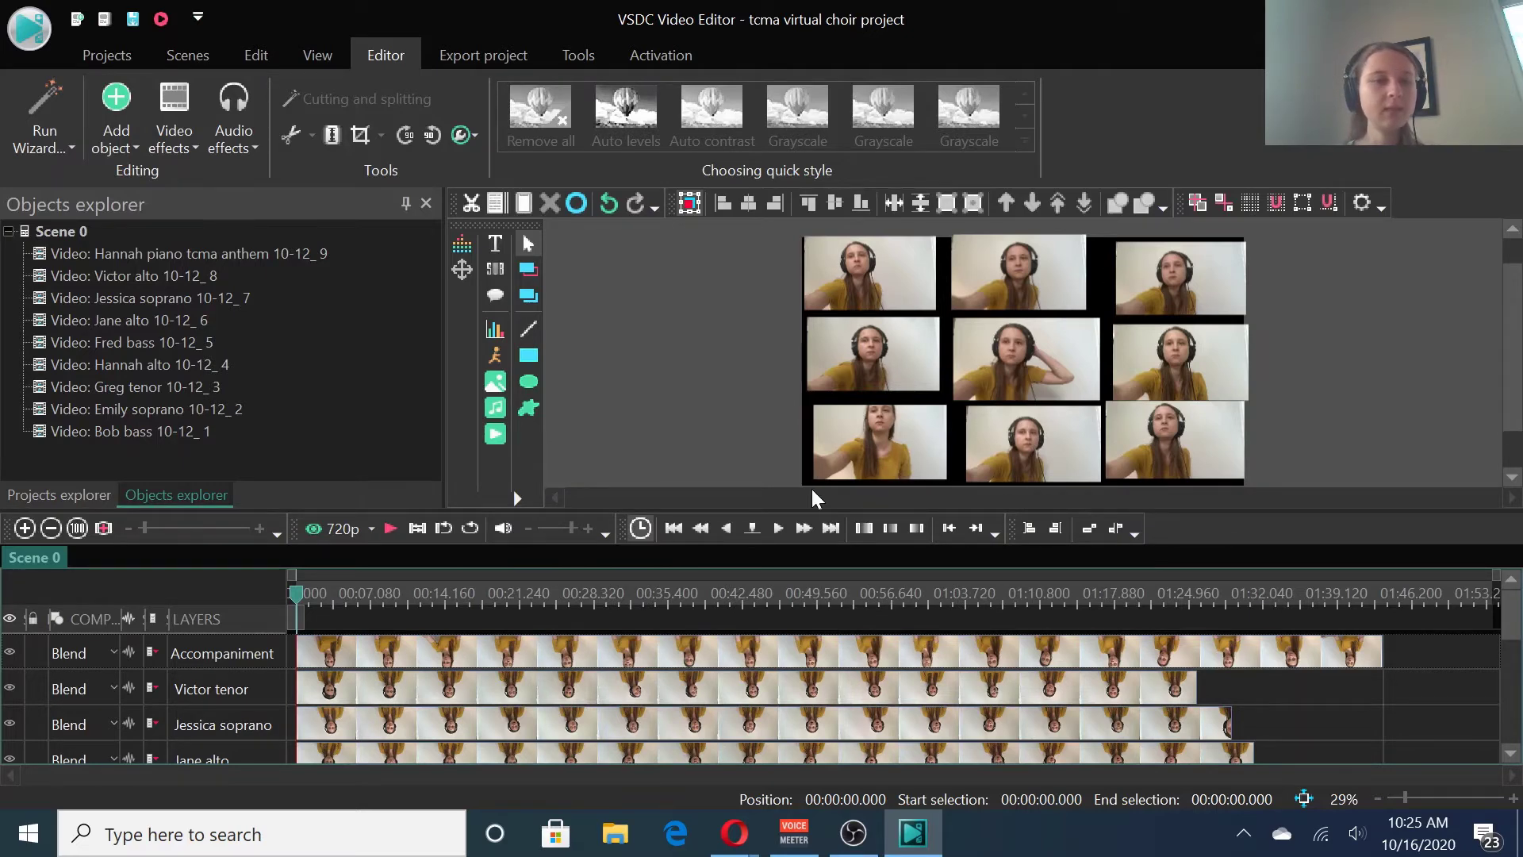
- Move the piano accompaniment tile to the centre cell and Bob bass to bottom-left
{"action": "left_click", "coordinate": [399, 664]}
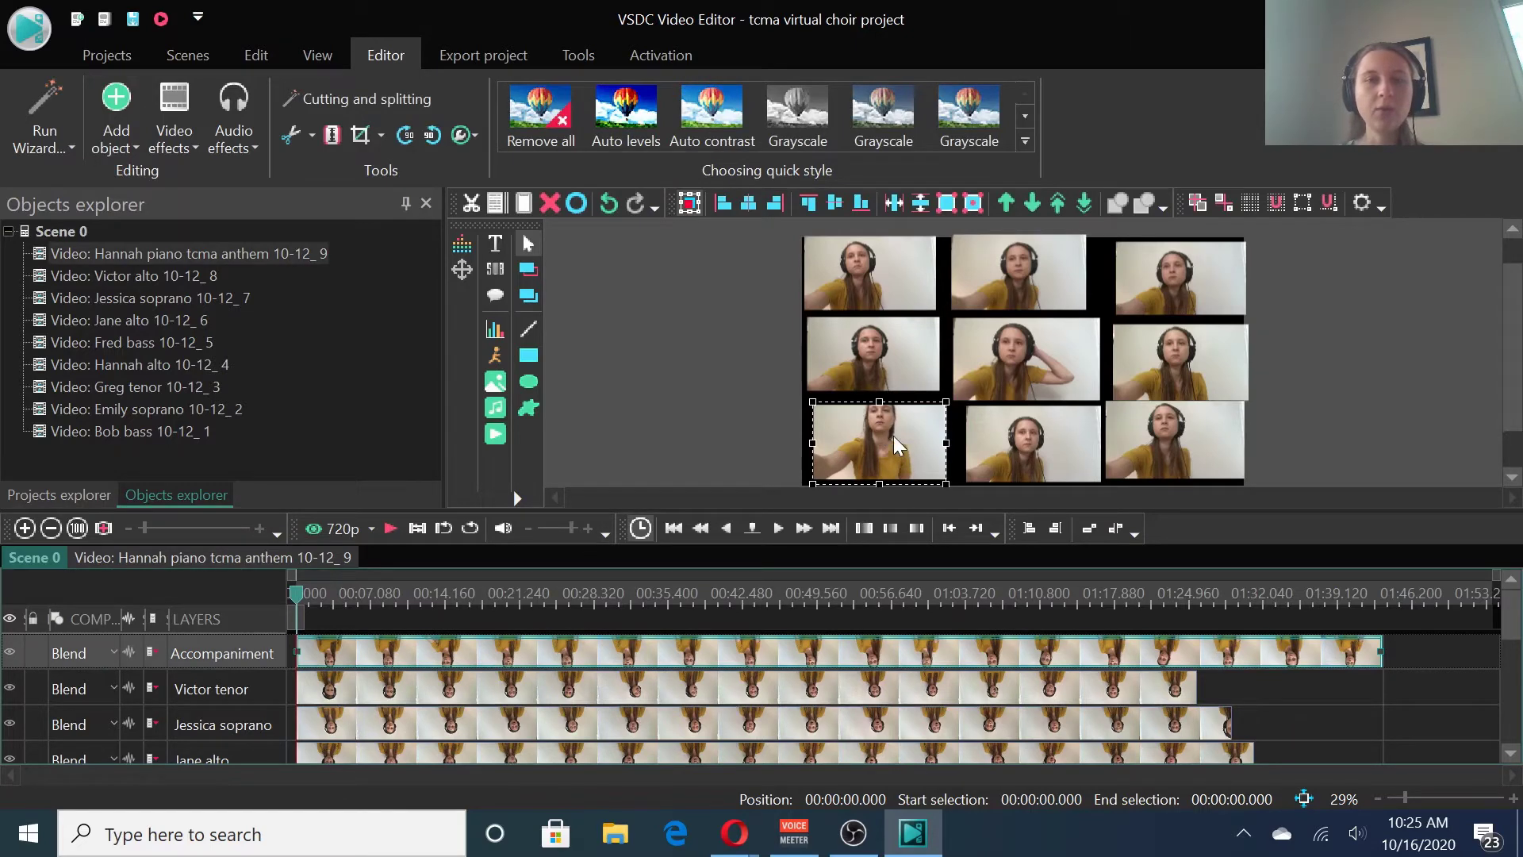
{"action": "left_click_drag", "start_coordinate": [878, 439], "coordinate": [1105, 362]}
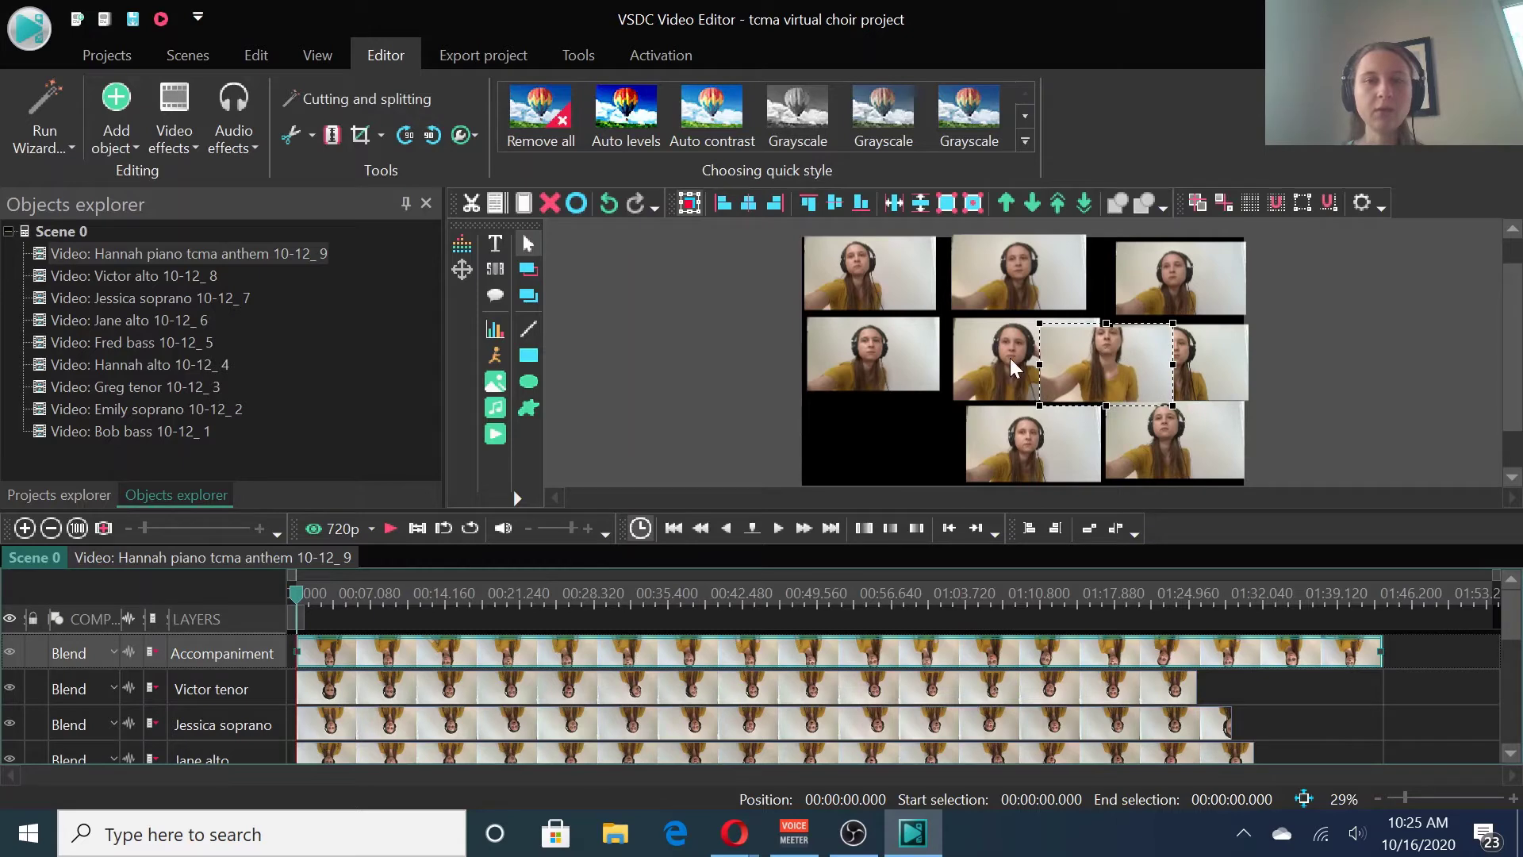
{"action": "left_click_drag", "start_coordinate": [1002, 365], "coordinate": [855, 438]}
{"action": "left_click_drag", "start_coordinate": [1101, 358], "coordinate": [1032, 349]}
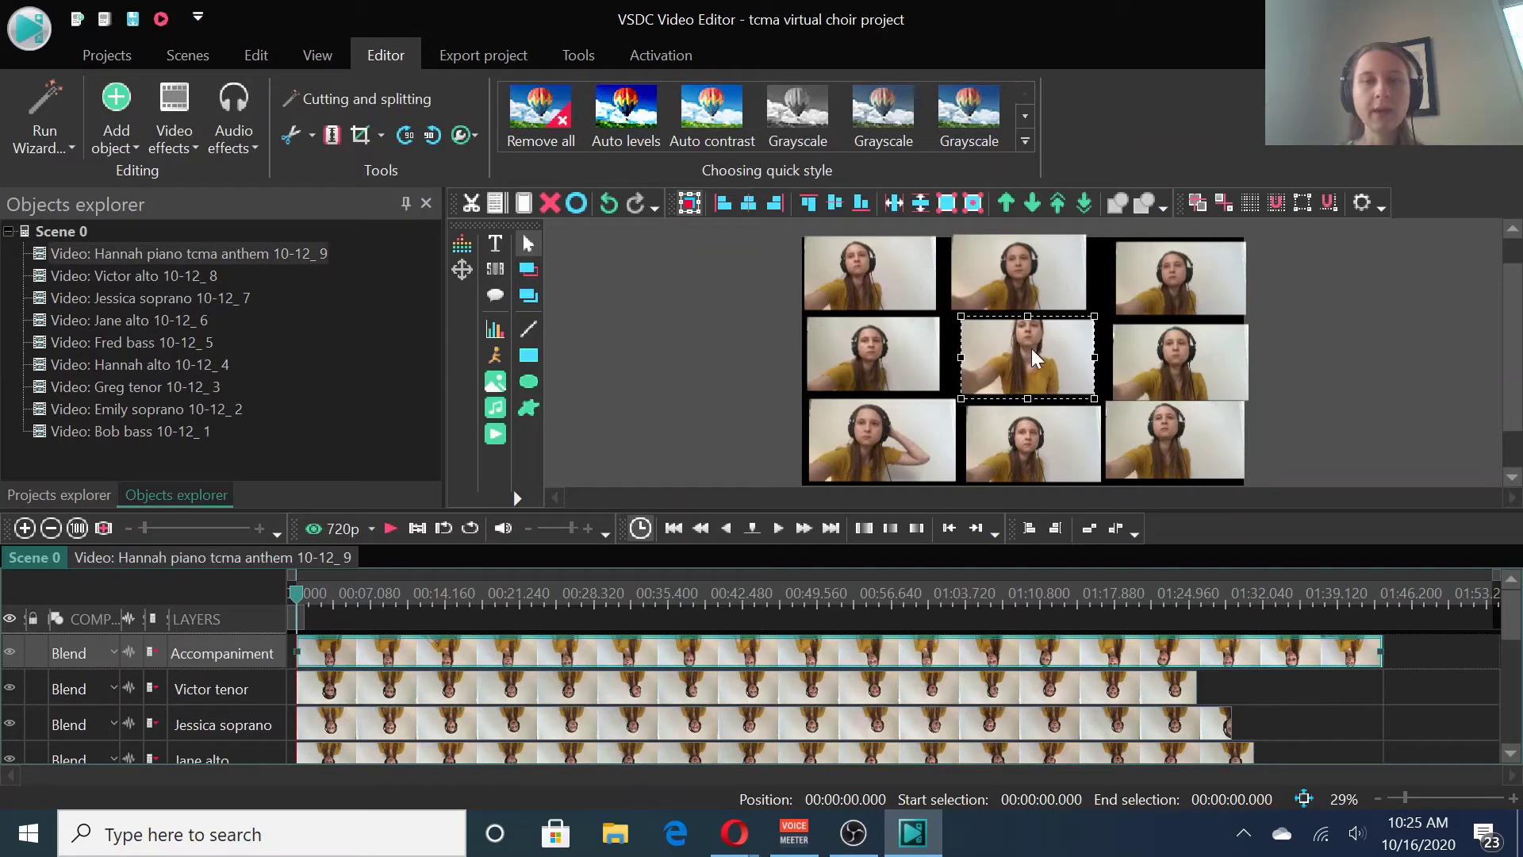
{"action": "left_click", "coordinate": [952, 361]}
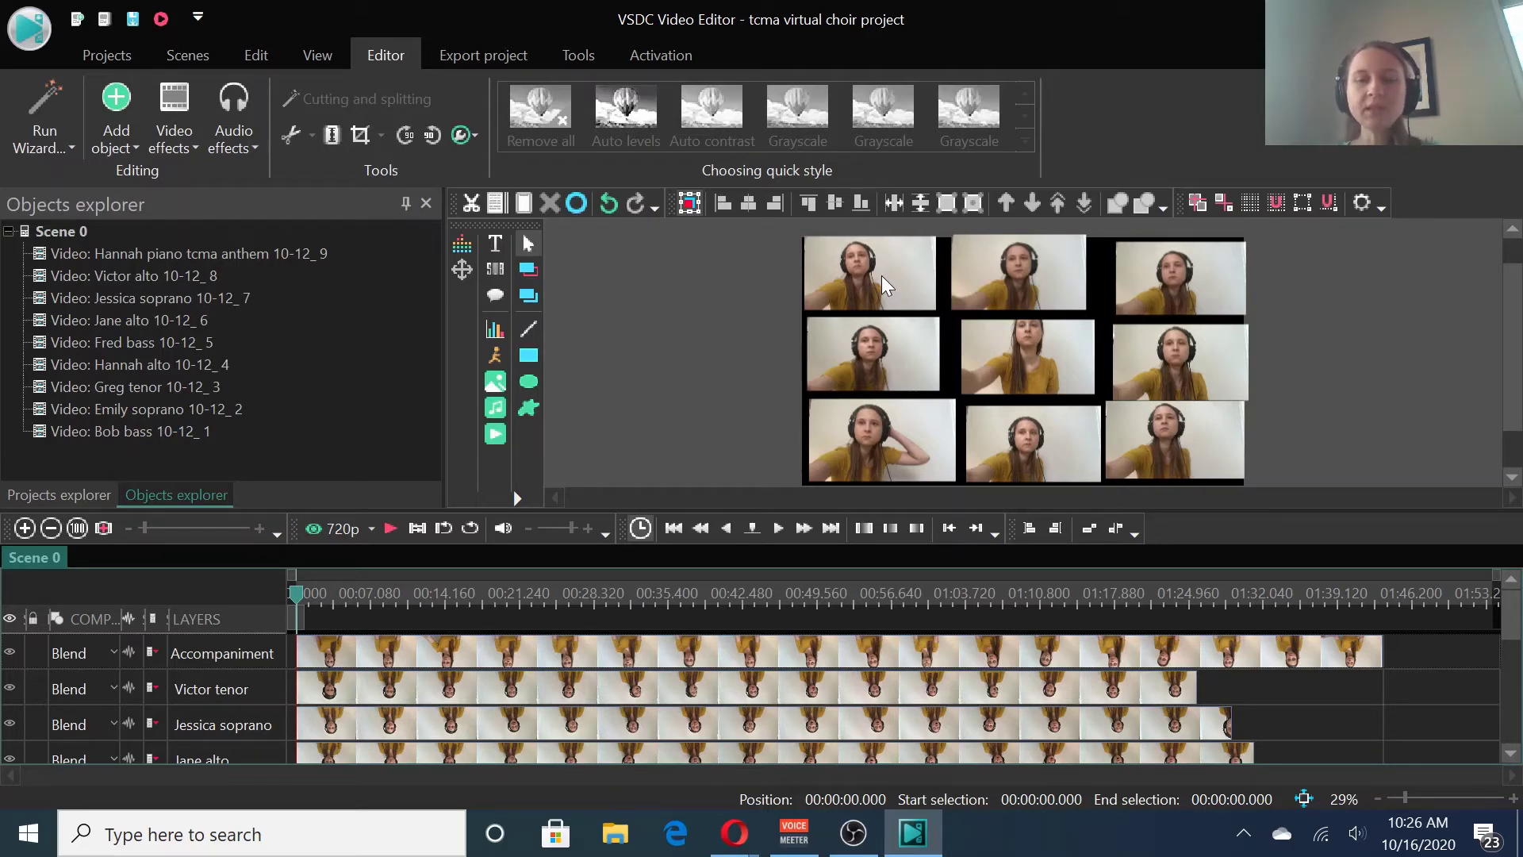
- Move the Bob bass tile up over Fred bass and nudge Jane alto upward
{"action": "left_click", "coordinate": [914, 387]}
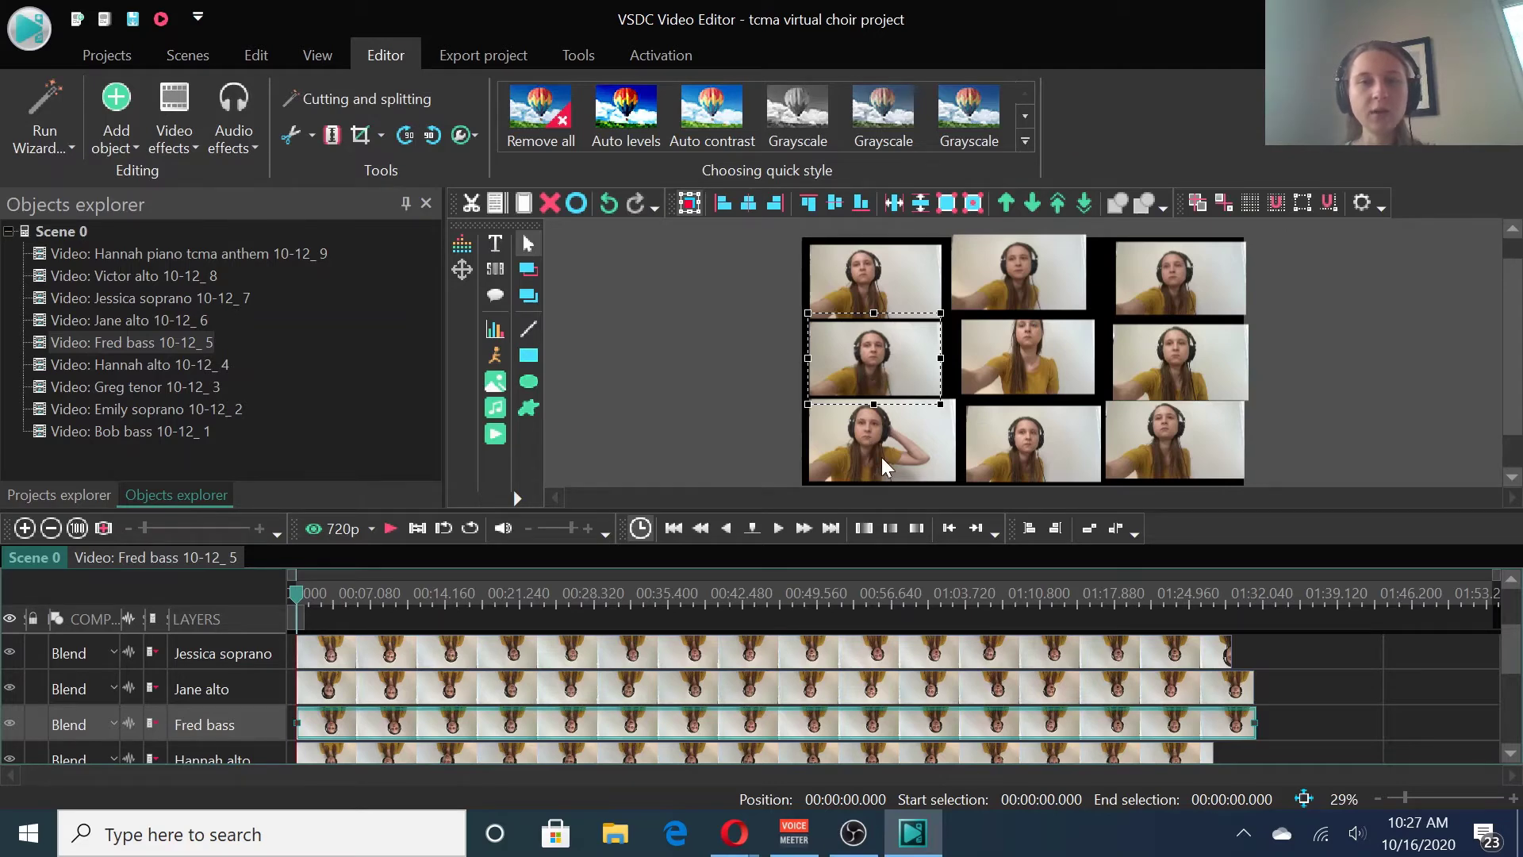
{"action": "mouse_move", "coordinate": [882, 457]}
{"action": "left_mouse_down"}
{"action": "mouse_move", "coordinate": [879, 387]}
{"action": "mouse_move", "coordinate": [903, 372]}
{"action": "mouse_move", "coordinate": [941, 394]}
{"action": "mouse_move", "coordinate": [902, 401]}
{"action": "mouse_move", "coordinate": [897, 452]}
{"action": "left_mouse_up"}
{"action": "left_click", "coordinate": [904, 374]}
{"action": "left_click", "coordinate": [879, 354]}
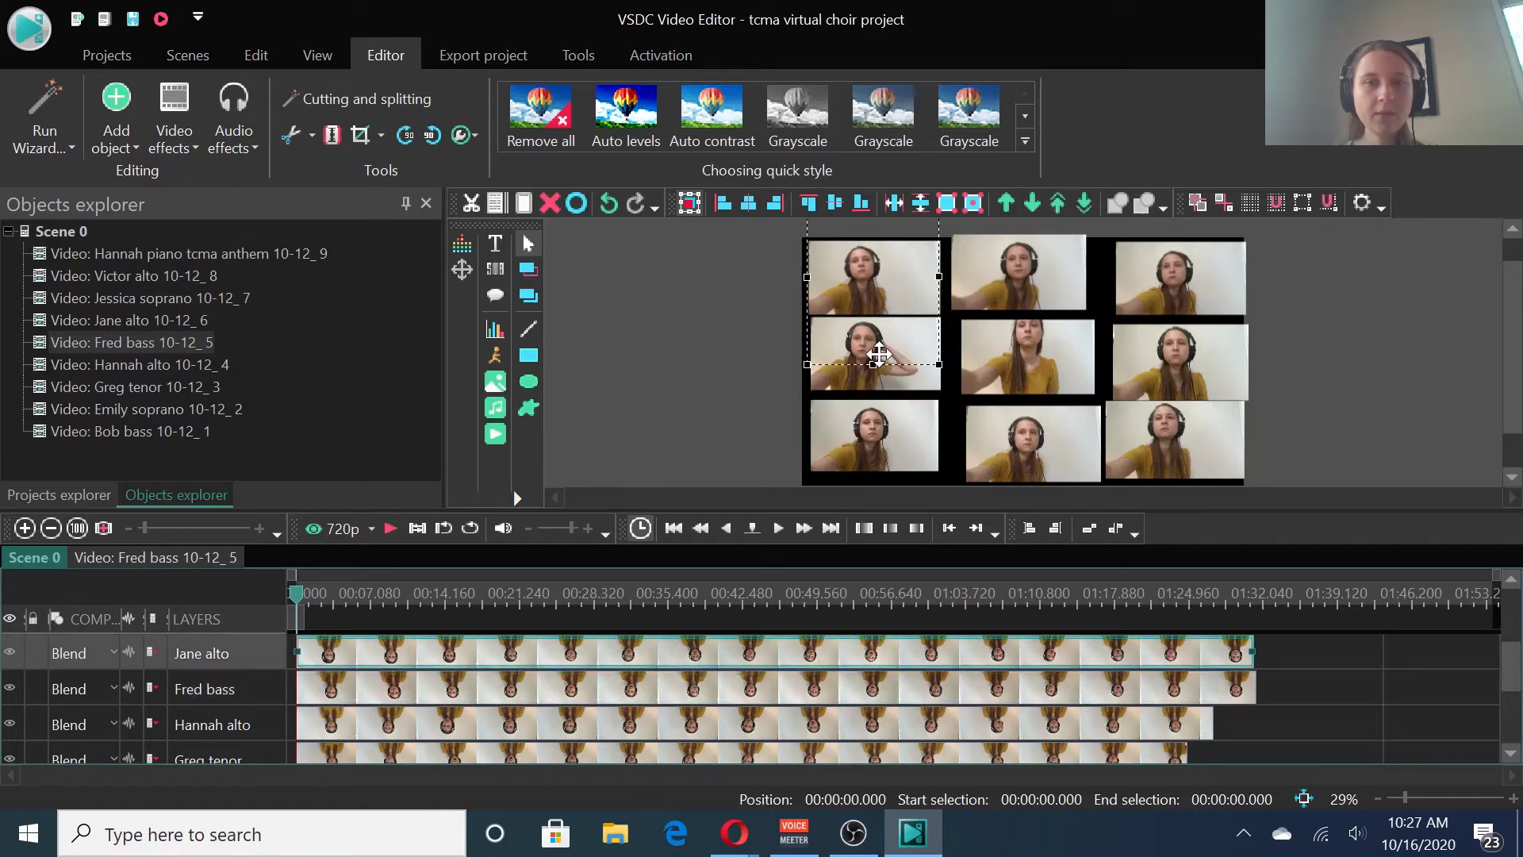
{"action": "left_click", "coordinate": [898, 432]}
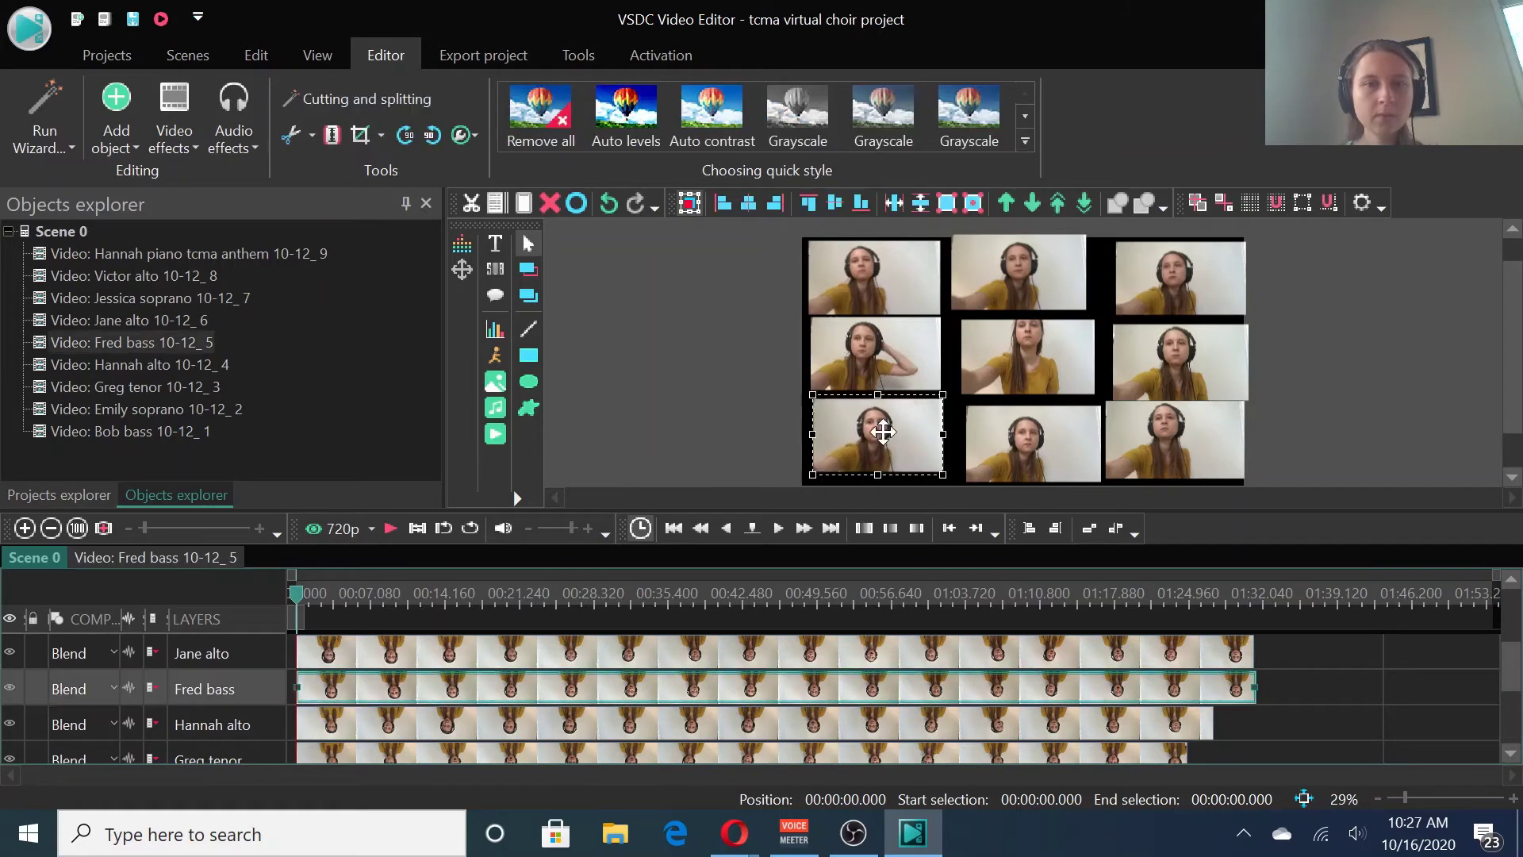
{"action": "mouse_move", "coordinate": [889, 361]}
{"action": "left_mouse_down"}
{"action": "mouse_move", "coordinate": [909, 293]}
{"action": "mouse_move", "coordinate": [889, 361]}
{"action": "left_mouse_up"}
- Shift Fred bass down into the bottom-left cell, nudging it into alignment
{"action": "left_click", "coordinate": [878, 435]}
{"action": "left_click", "coordinate": [878, 384]}
{"action": "left_click", "coordinate": [878, 384]}
{"action": "left_click", "coordinate": [960, 426]}
{"action": "left_click", "coordinate": [936, 354]}
{"action": "left_click", "coordinate": [945, 403]}
{"action": "left_click", "coordinate": [941, 416]}
{"action": "left_click", "coordinate": [958, 415]}
{"action": "left_click", "coordinate": [884, 427]}
{"action": "left_click_drag", "start_coordinate": [883, 426], "coordinate": [888, 441]}
- Check the left-column tiles' alignment by selecting each in turn, then clear the selection
{"action": "left_click", "coordinate": [956, 420]}
{"action": "left_click", "coordinate": [897, 440]}
{"action": "left_click", "coordinate": [879, 368]}
{"action": "left_click", "coordinate": [880, 365]}
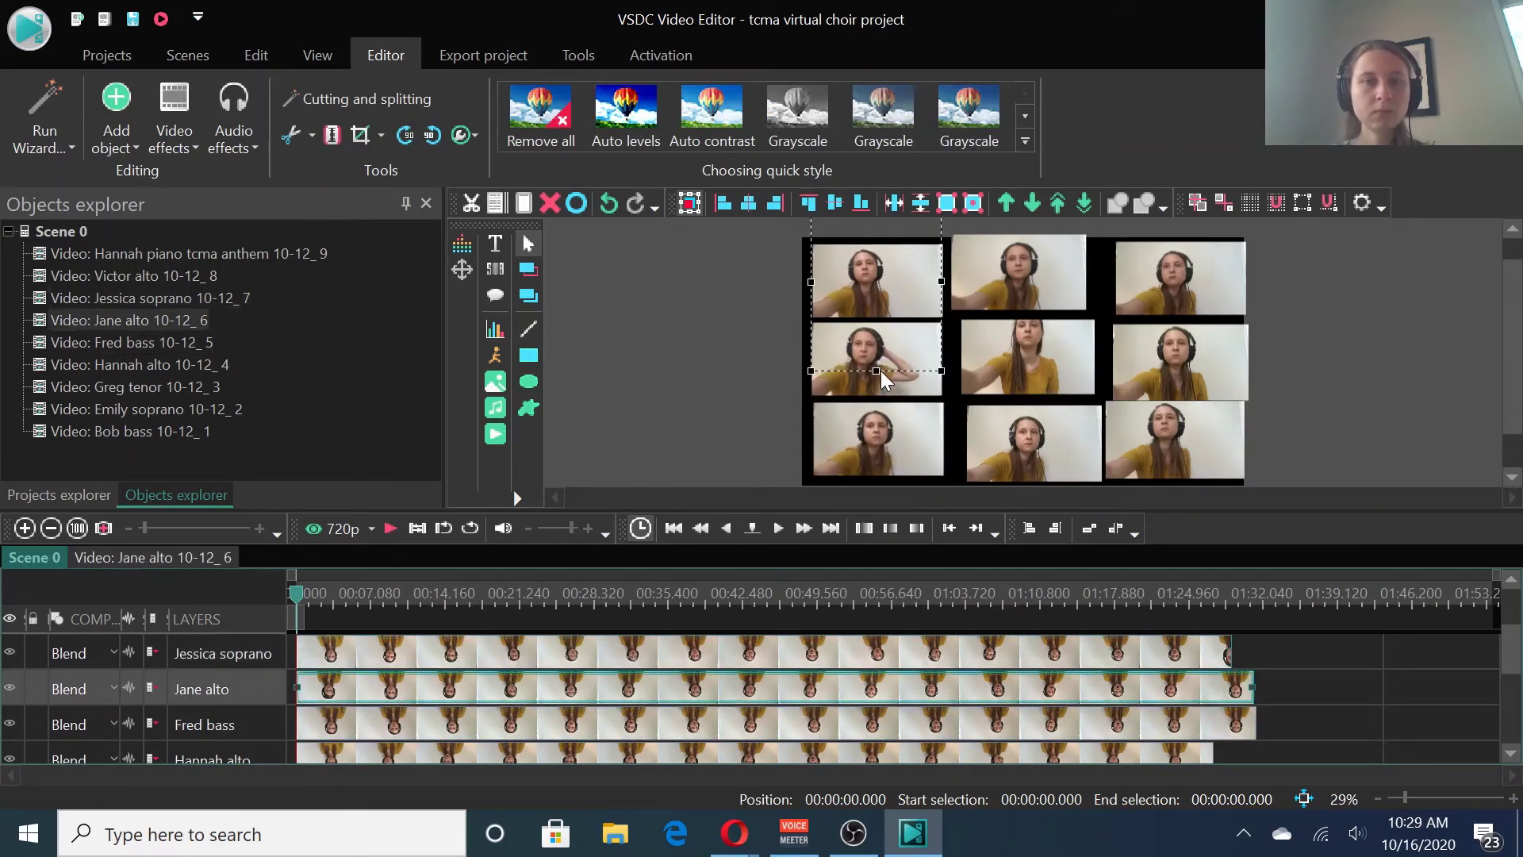
{"action": "left_click", "coordinate": [878, 389]}
{"action": "left_click", "coordinate": [877, 387]}
{"action": "left_click", "coordinate": [796, 421]}
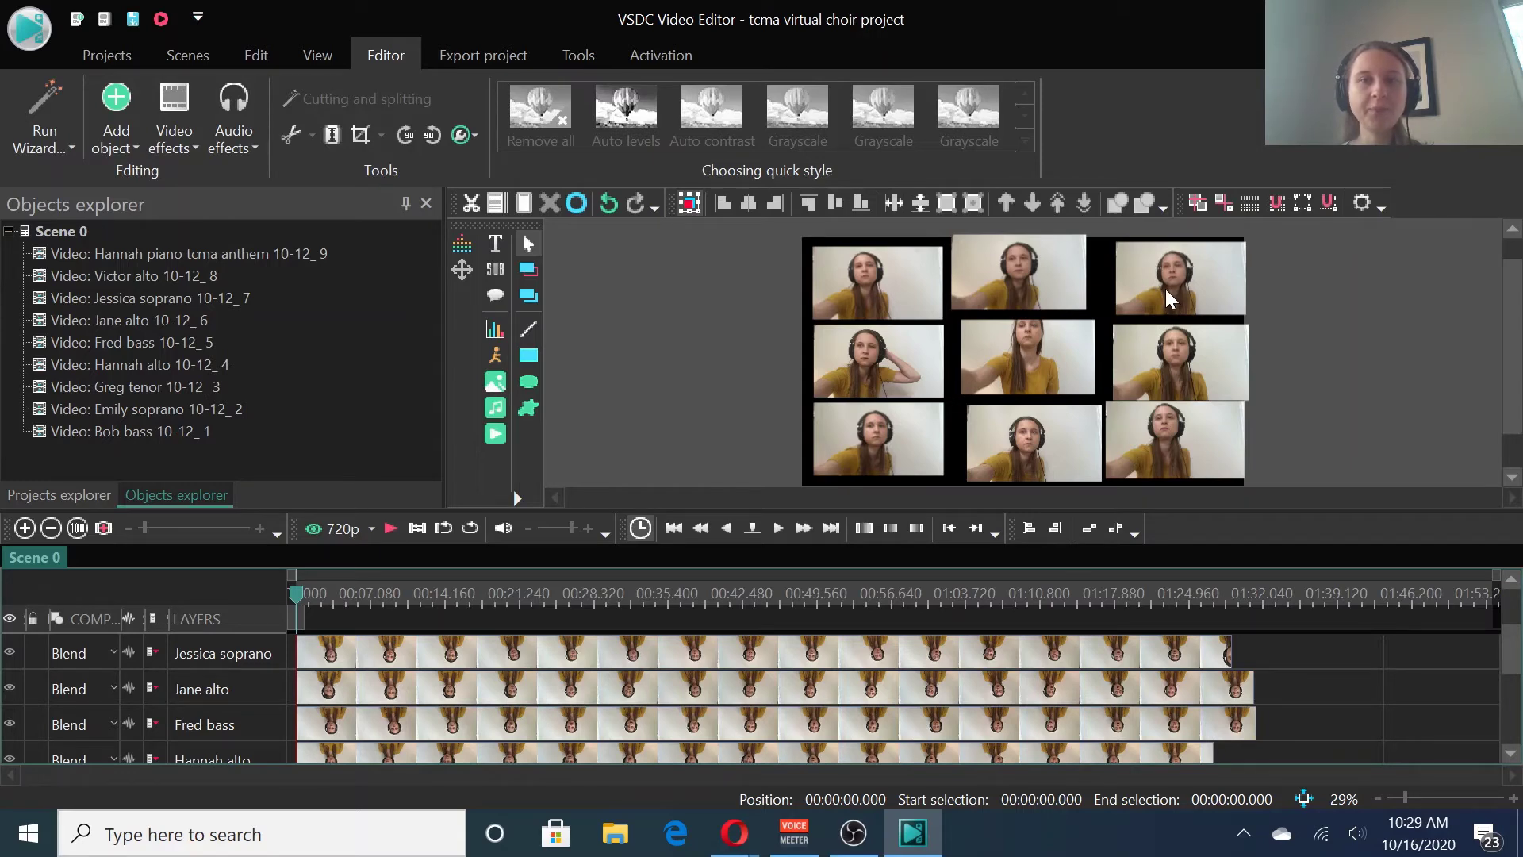
- Undo the last tile move and turn on the preview grid with snapping
{"action": "key", "text": "ctrl+z"}
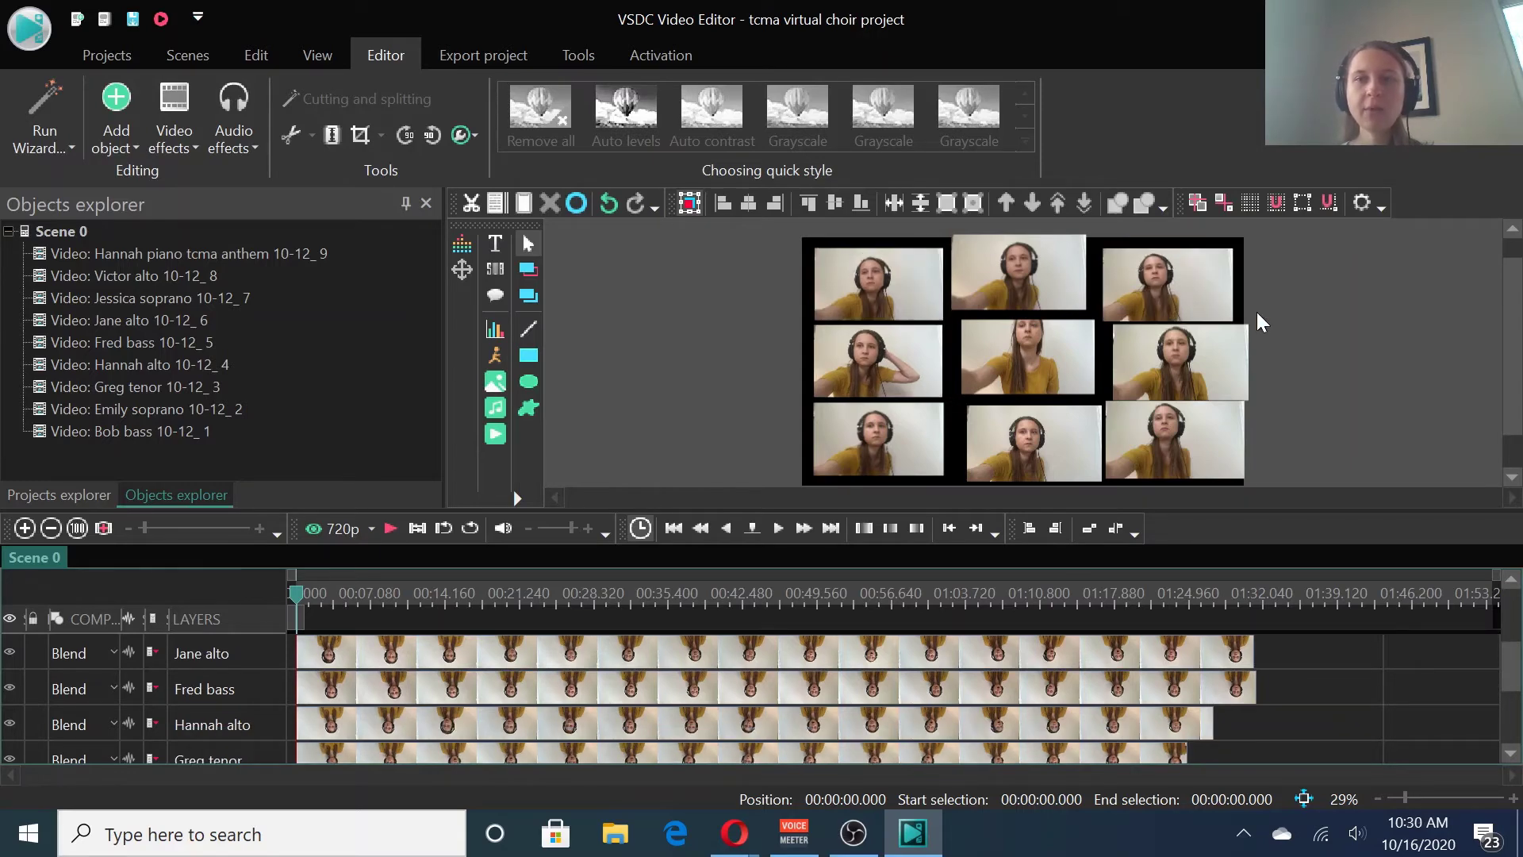
{"action": "left_click", "coordinate": [1251, 208]}
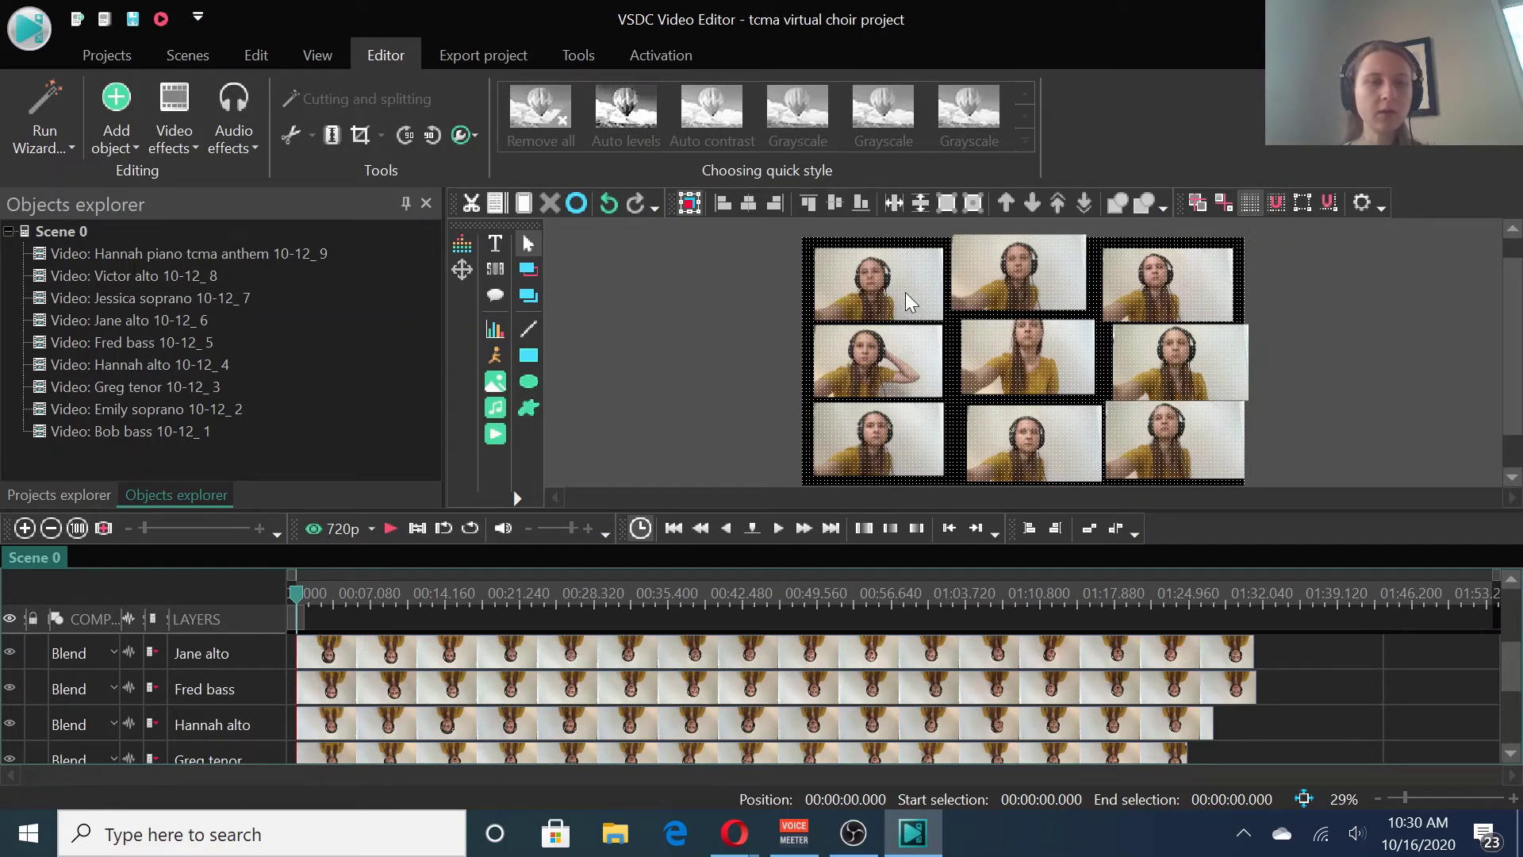
{"action": "key", "text": "ctrl+a"}
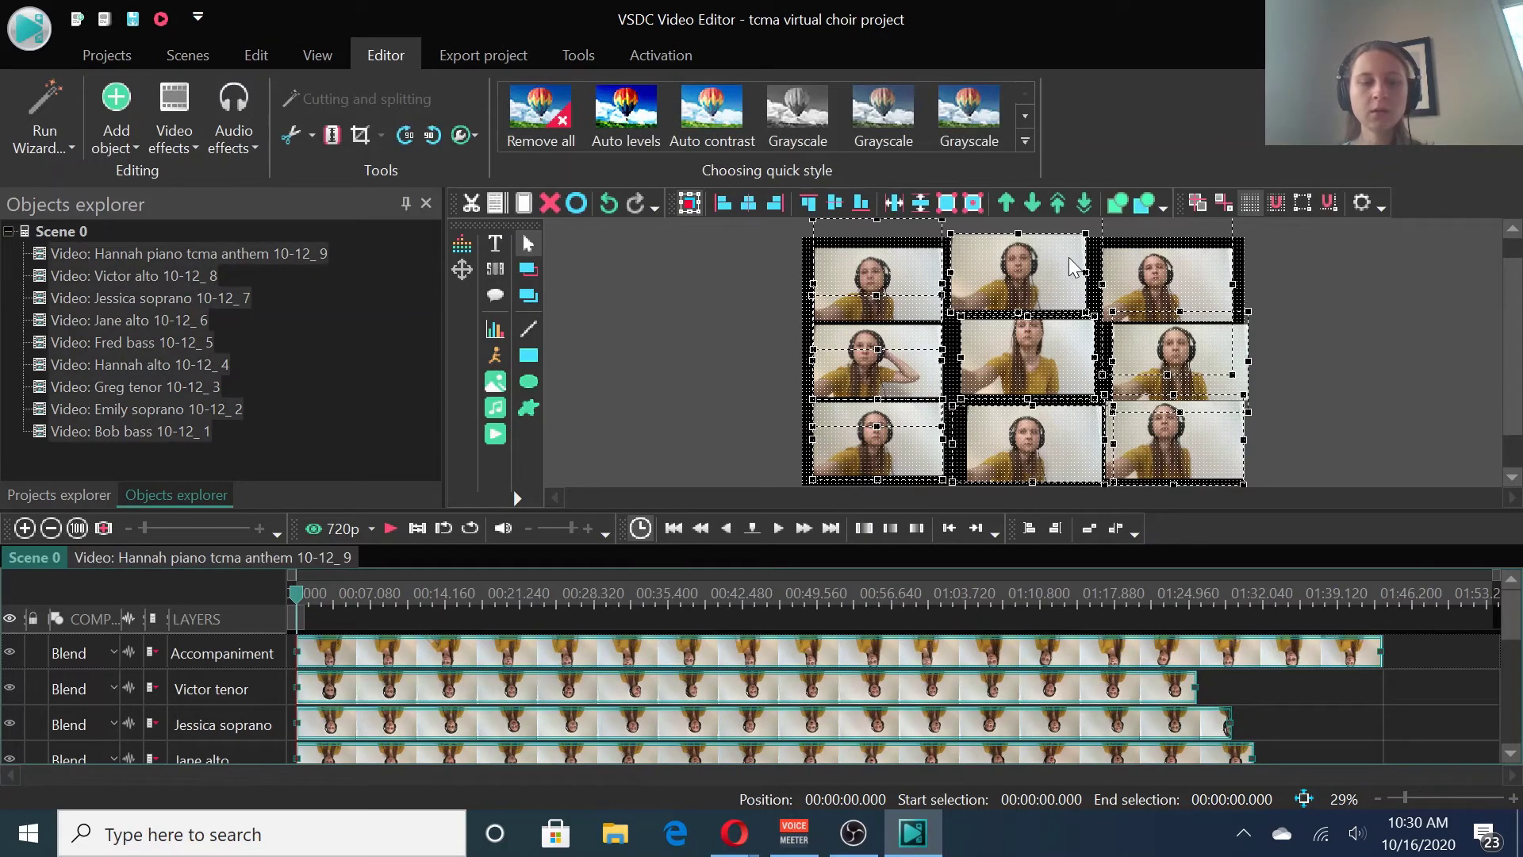
{"action": "left_click", "coordinate": [1275, 204]}
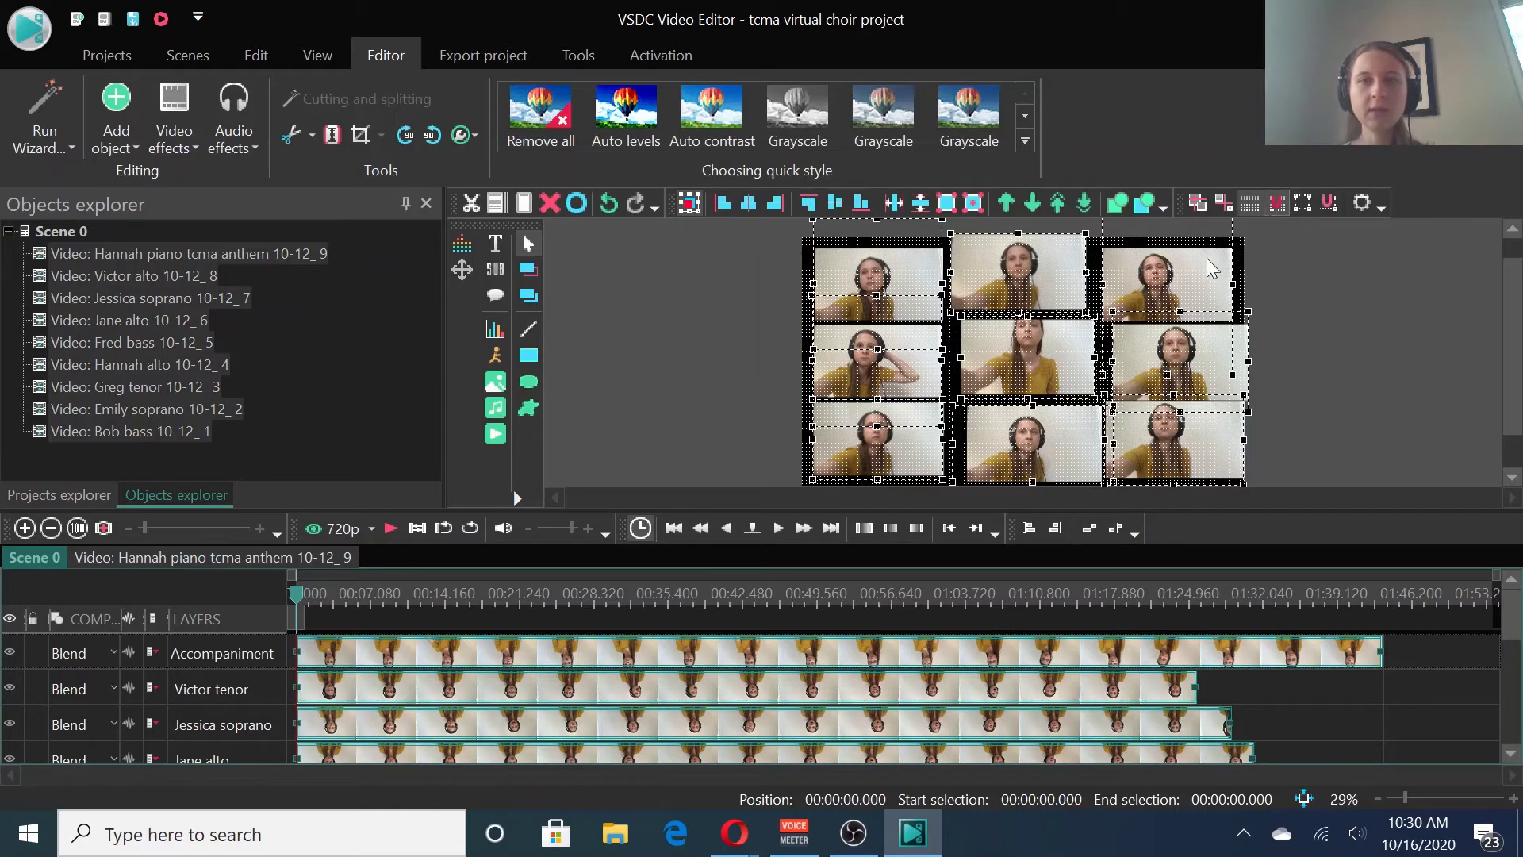
- Snap the top-right tile onto the grid, then select the bottom-right and middle-right tiles
{"action": "left_click", "coordinate": [1172, 290]}
{"action": "left_click_drag", "start_coordinate": [1171, 290], "coordinate": [1172, 291]}
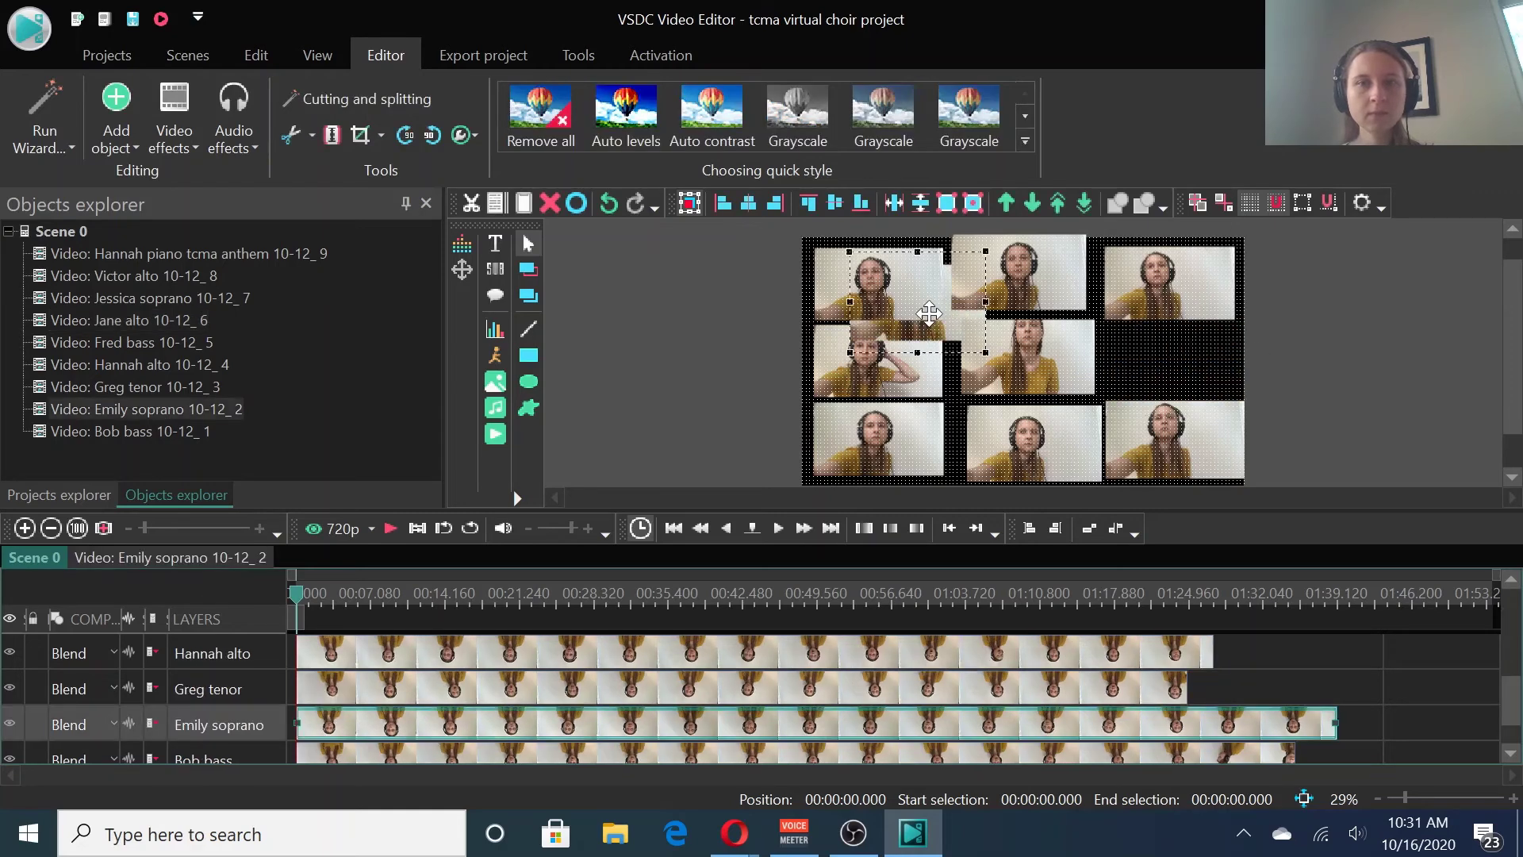
{"action": "left_click", "coordinate": [1160, 444]}
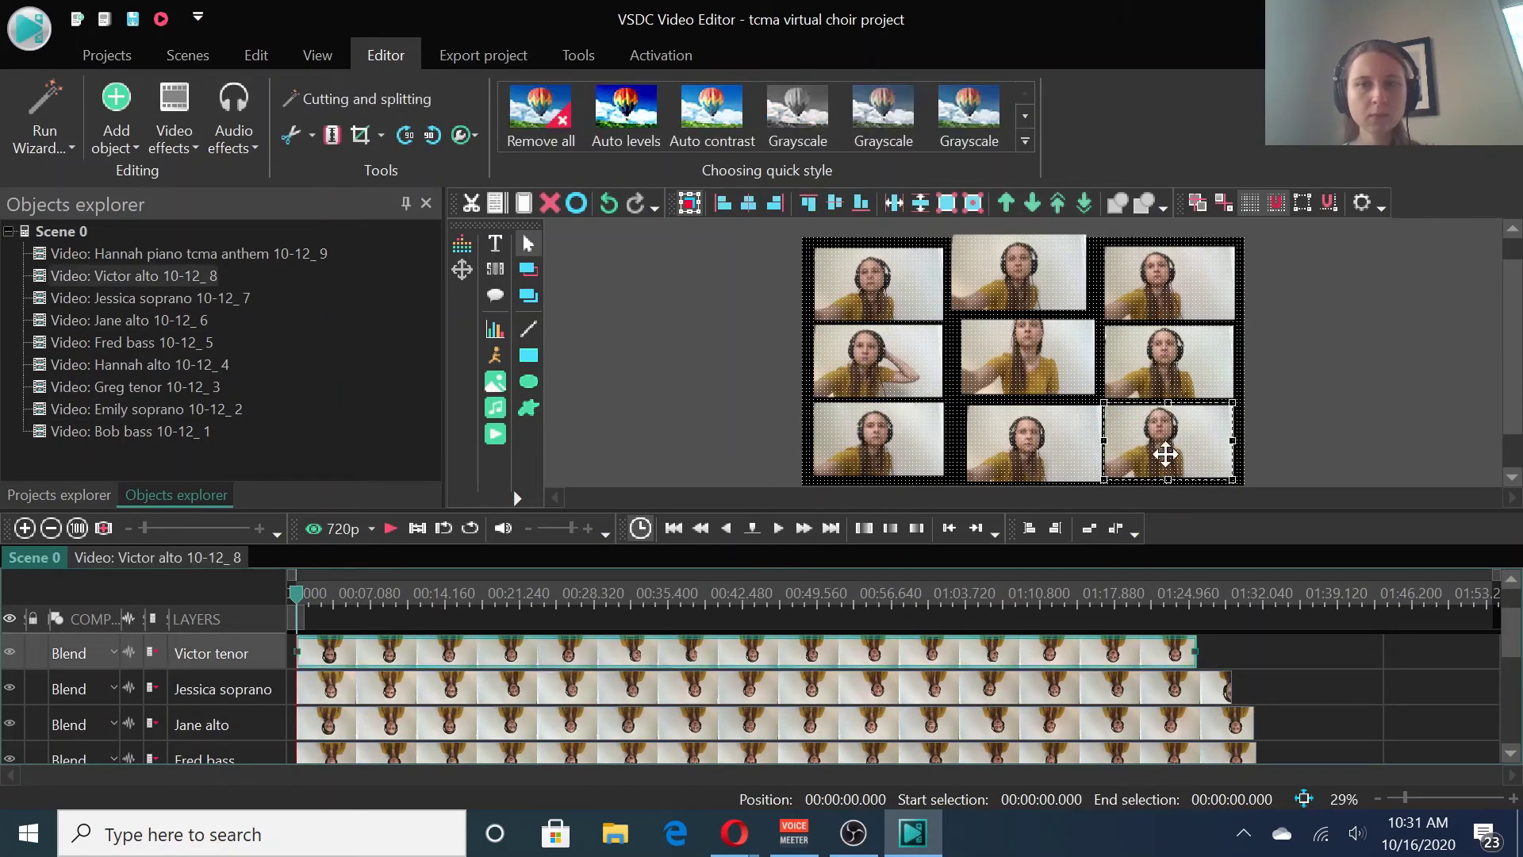
{"action": "left_click", "coordinate": [1173, 385]}
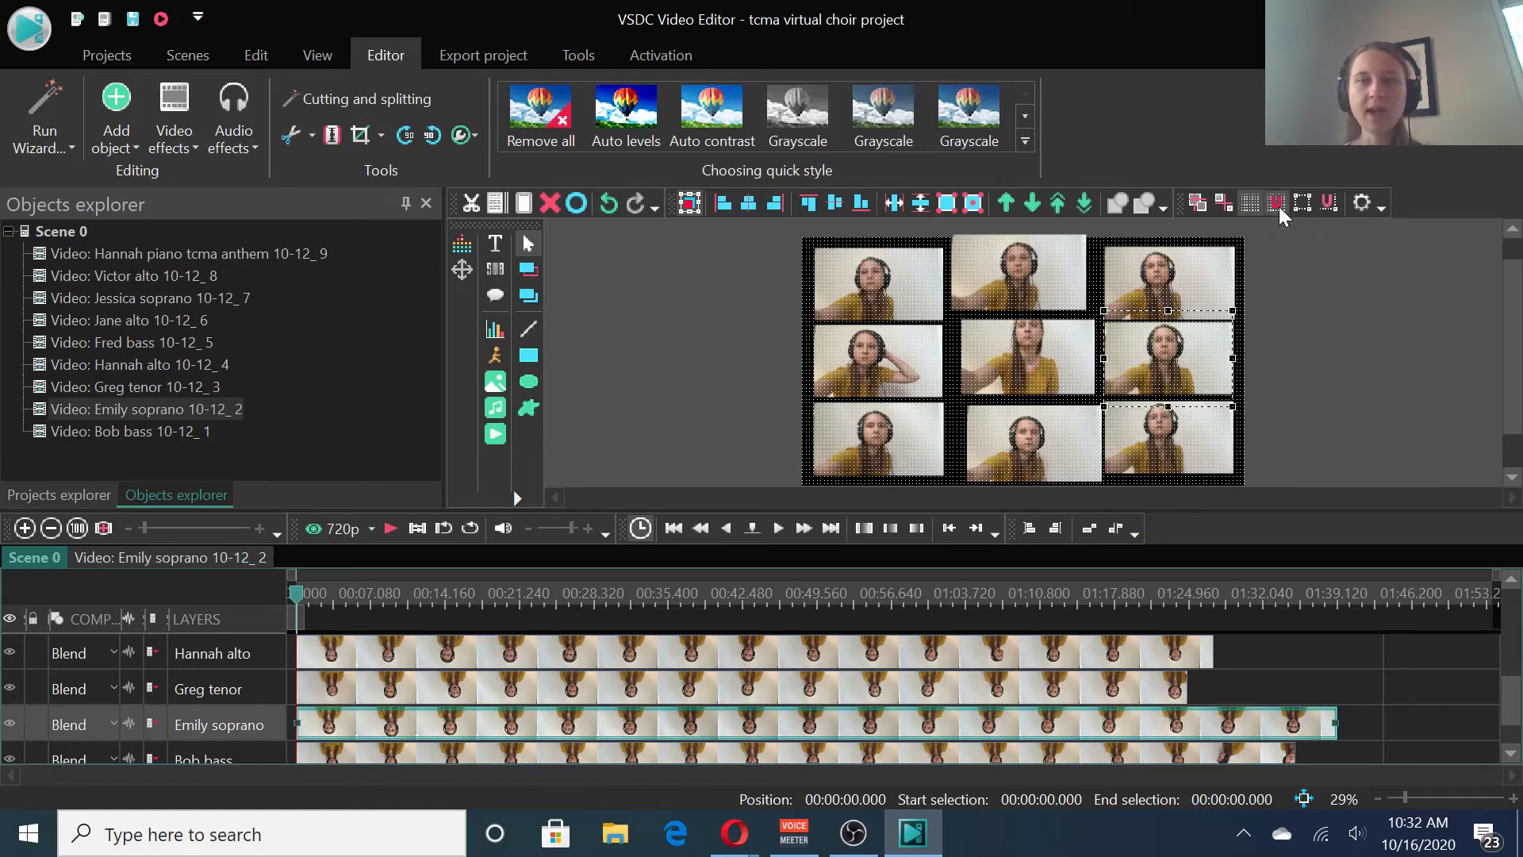
- Pick Emily soprano in the middle-right cell and nudge the centre accompaniment tile up and right
{"action": "left_click", "coordinate": [1159, 361]}
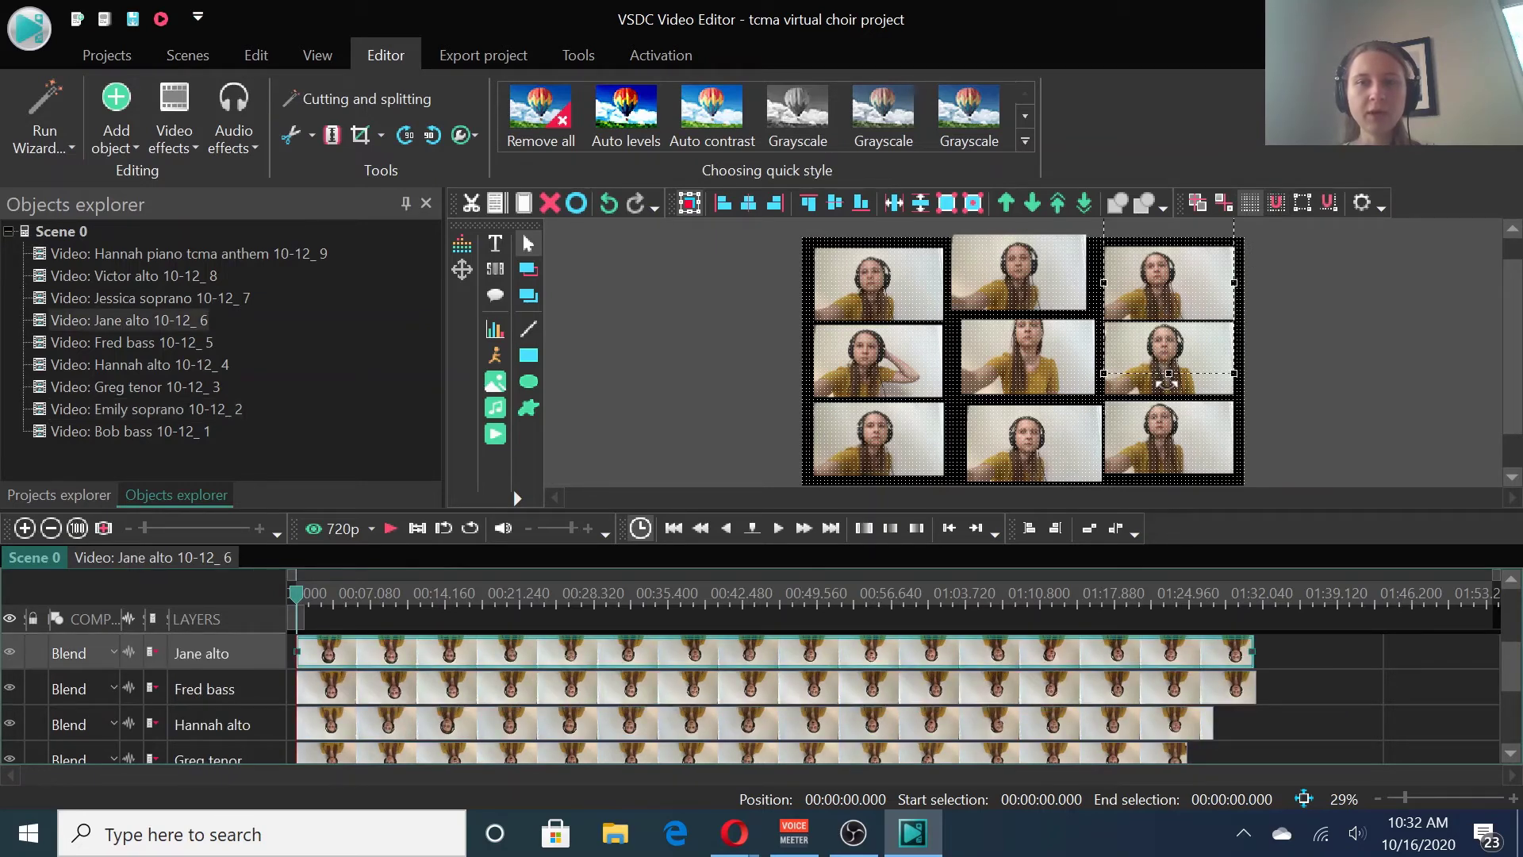
{"action": "left_click", "coordinate": [1146, 393]}
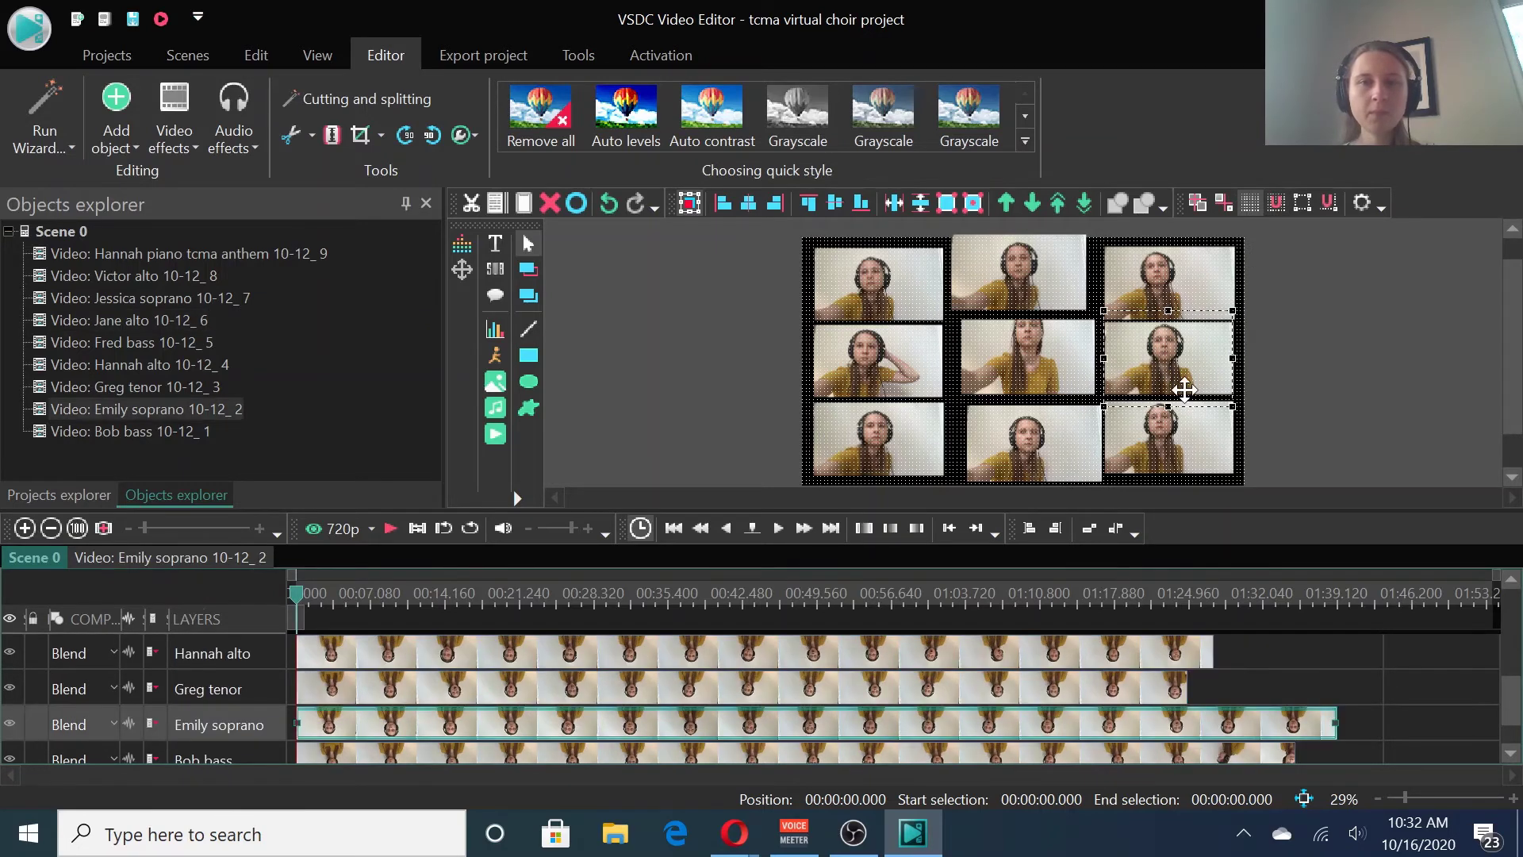
{"action": "left_click", "coordinate": [1143, 383]}
{"action": "left_click", "coordinate": [1031, 357]}
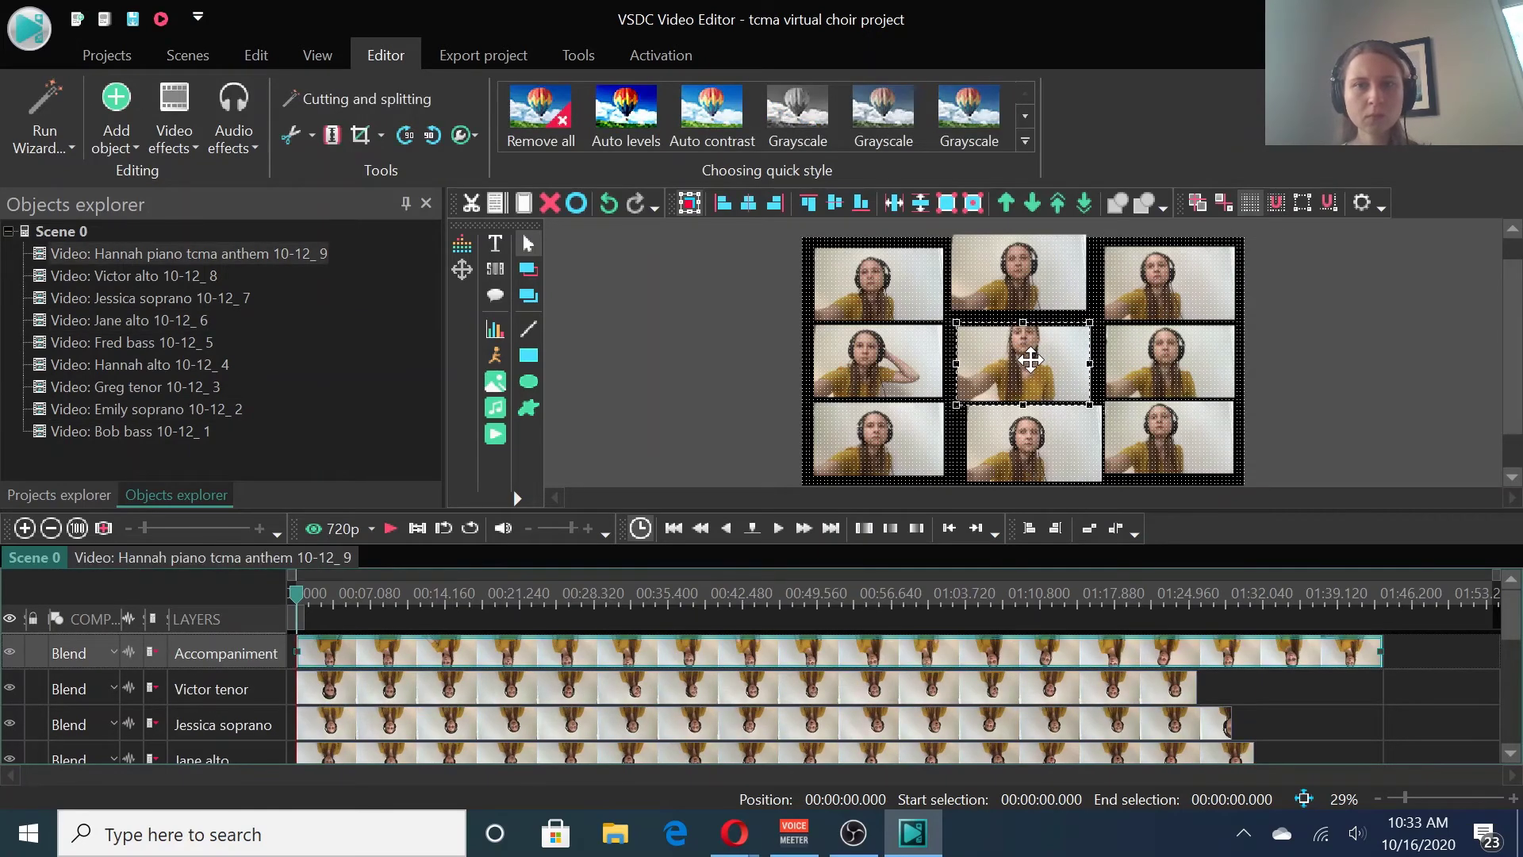
{"action": "mouse_move", "coordinate": [1030, 357]}
{"action": "left_mouse_down"}
{"action": "mouse_move", "coordinate": [1031, 377]}
{"action": "mouse_move", "coordinate": [906, 369]}
{"action": "mouse_move", "coordinate": [1044, 378]}
{"action": "left_mouse_up"}
{"action": "left_click", "coordinate": [1297, 357]}
- Select Greg tenor top-middle and fit Jessica soprano into the bottom-middle slot
{"action": "left_click", "coordinate": [1050, 295]}
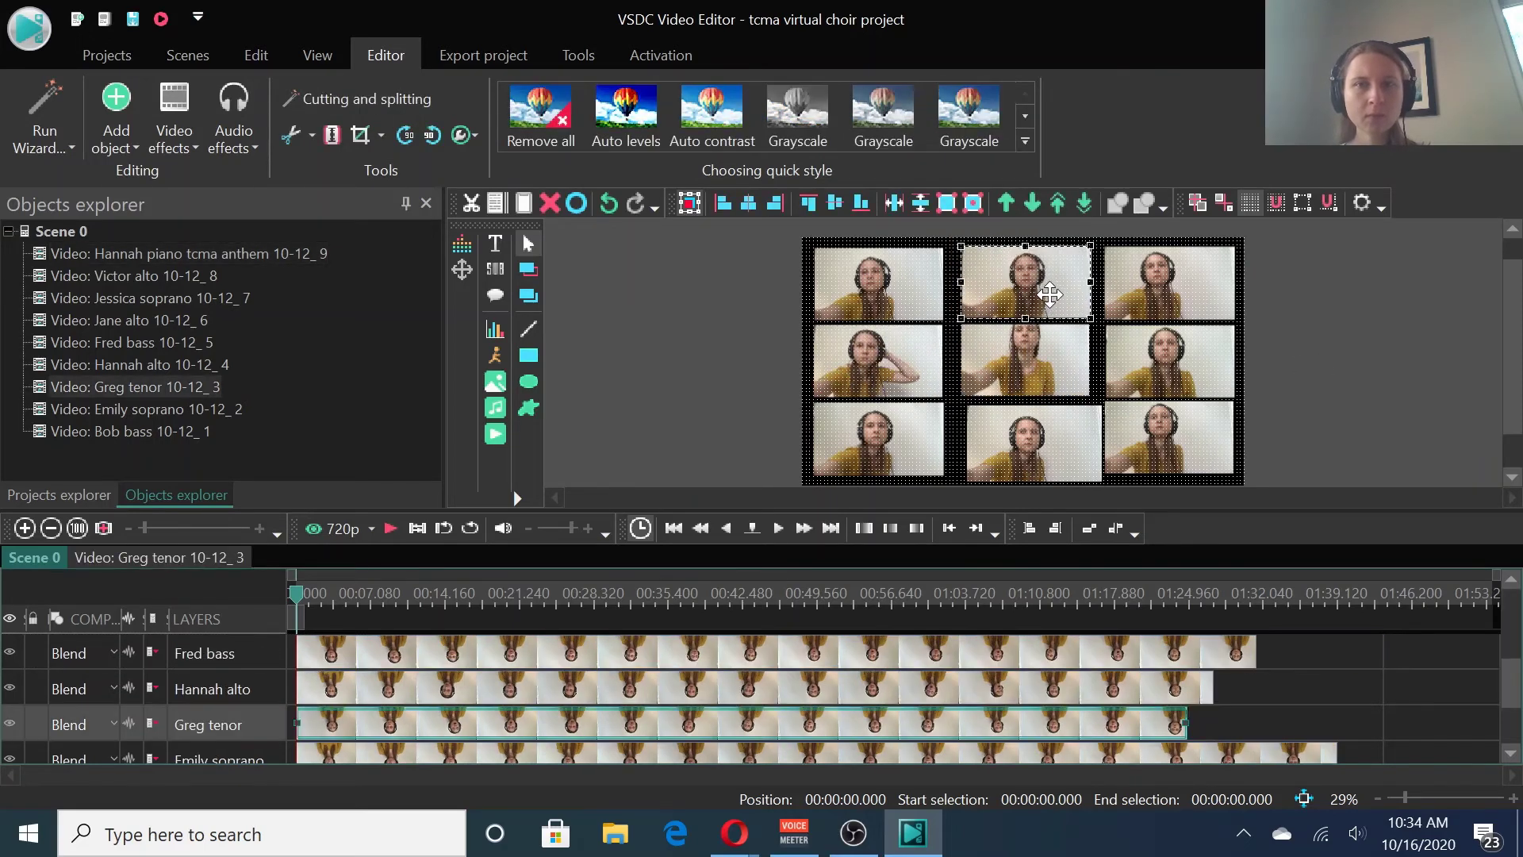
{"action": "double_click", "coordinate": [1039, 449]}
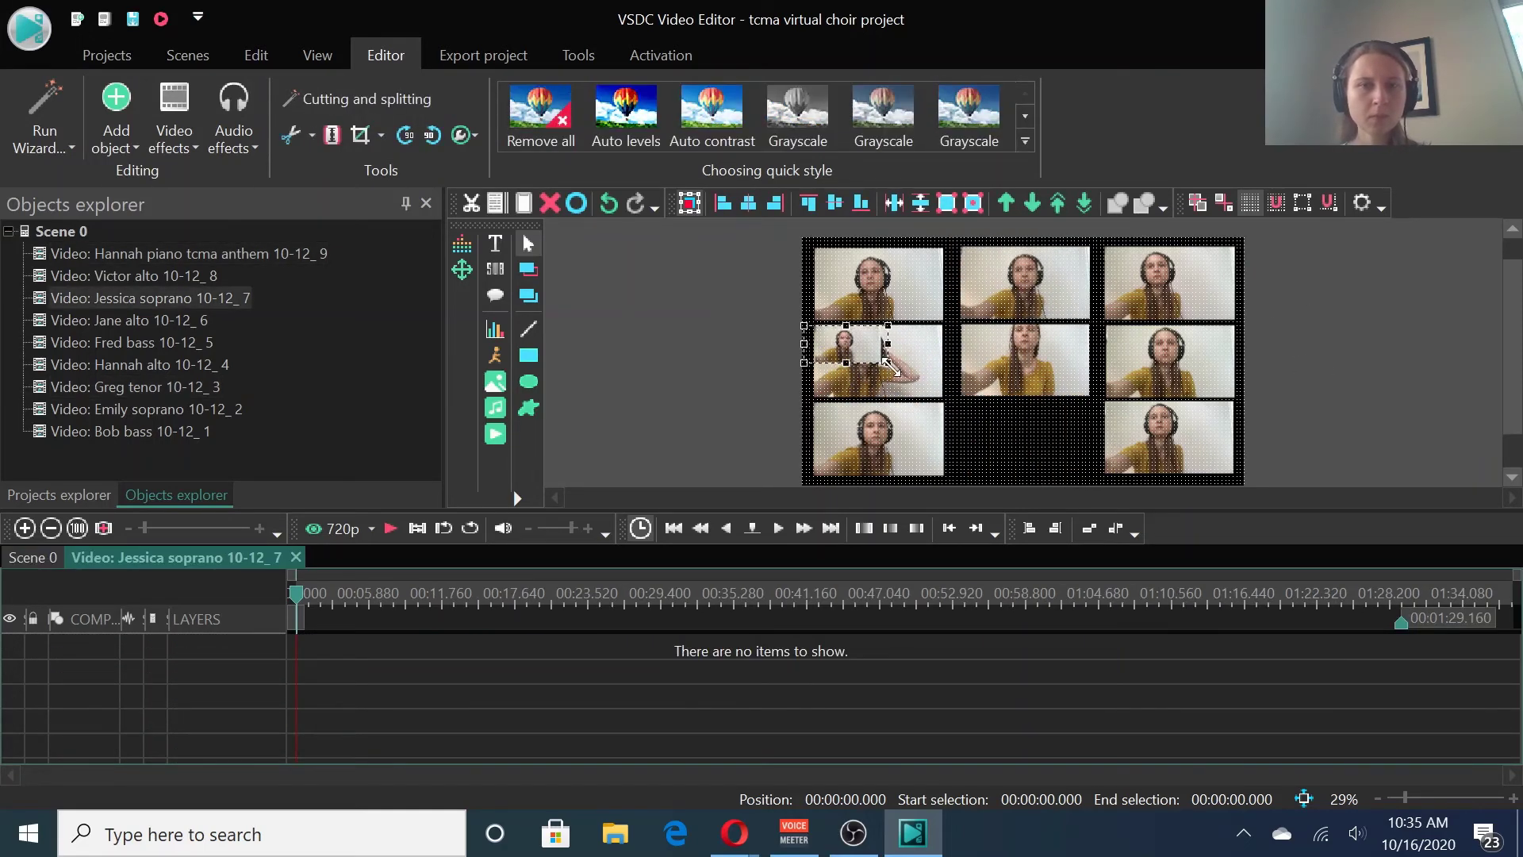
{"action": "left_click", "coordinate": [1410, 281]}
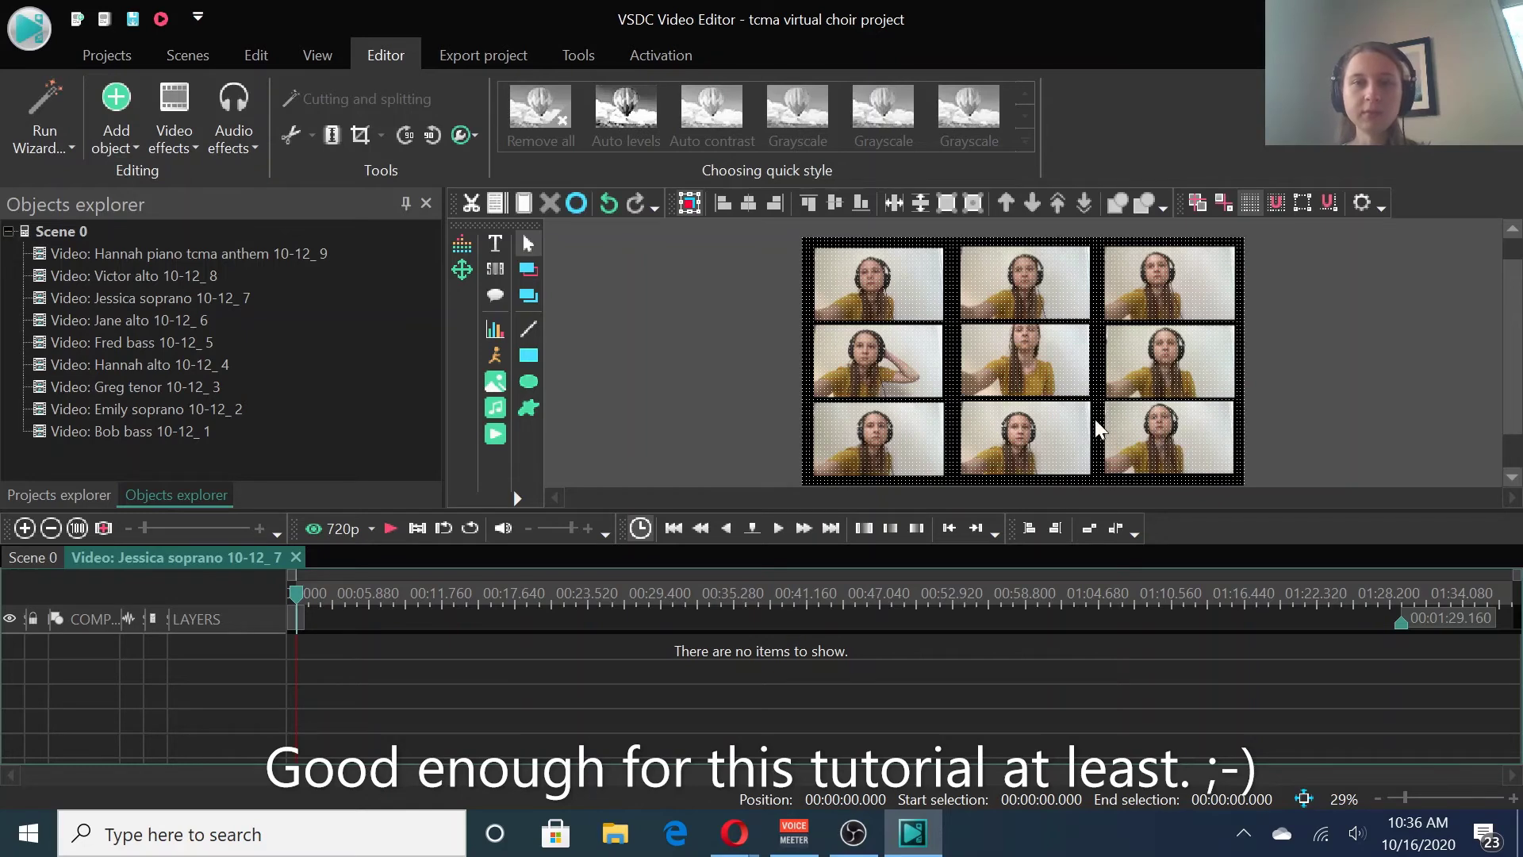
- Go back to the Scene 0 timeline, deselect Jessica soprano and select the Accompaniment clip
{"action": "left_click", "coordinate": [37, 559]}
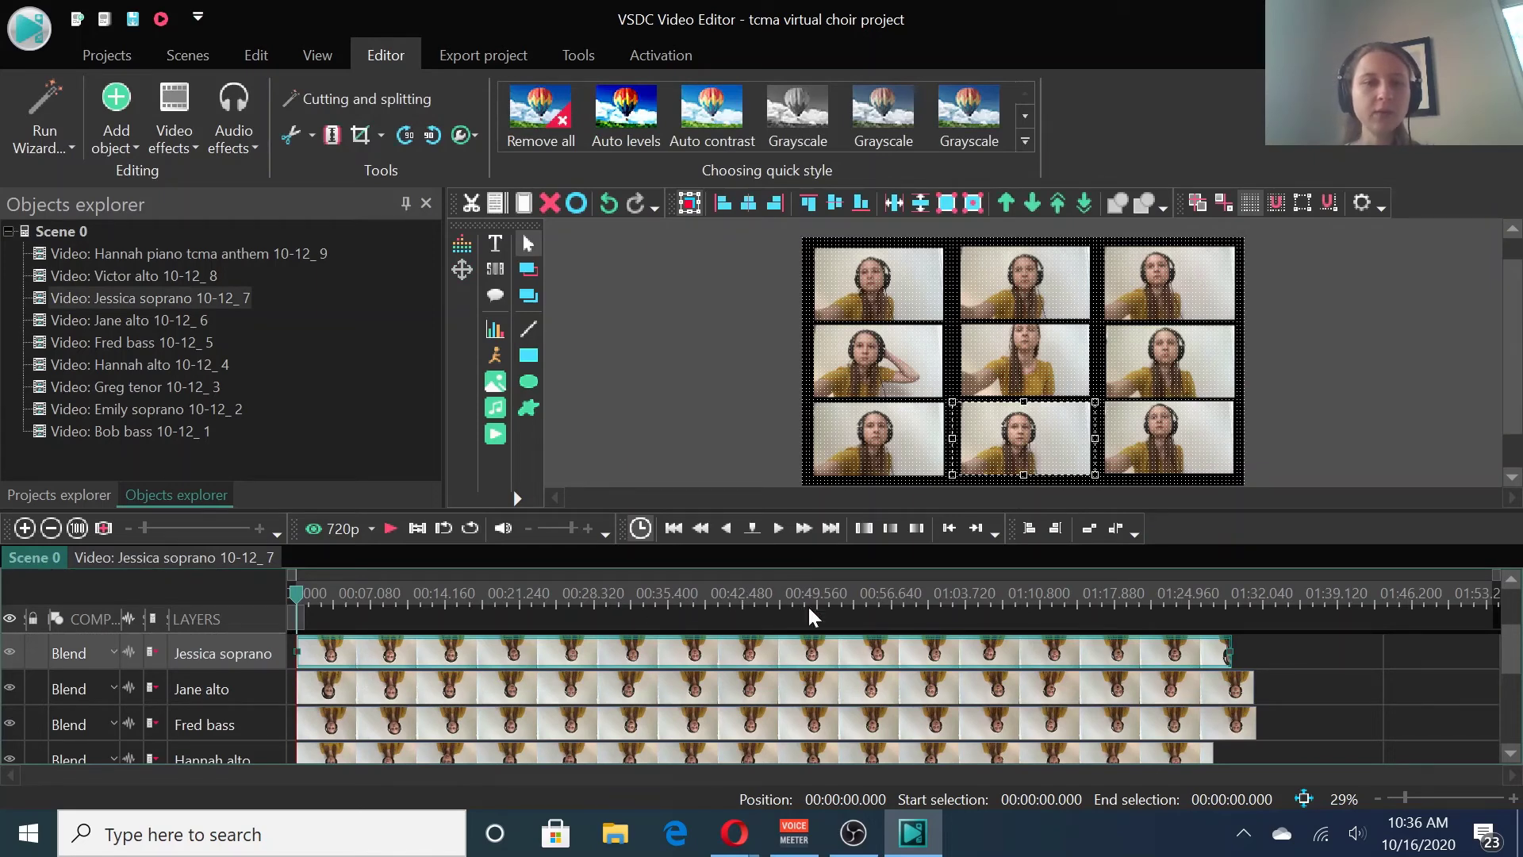
{"action": "left_click", "coordinate": [1301, 640]}
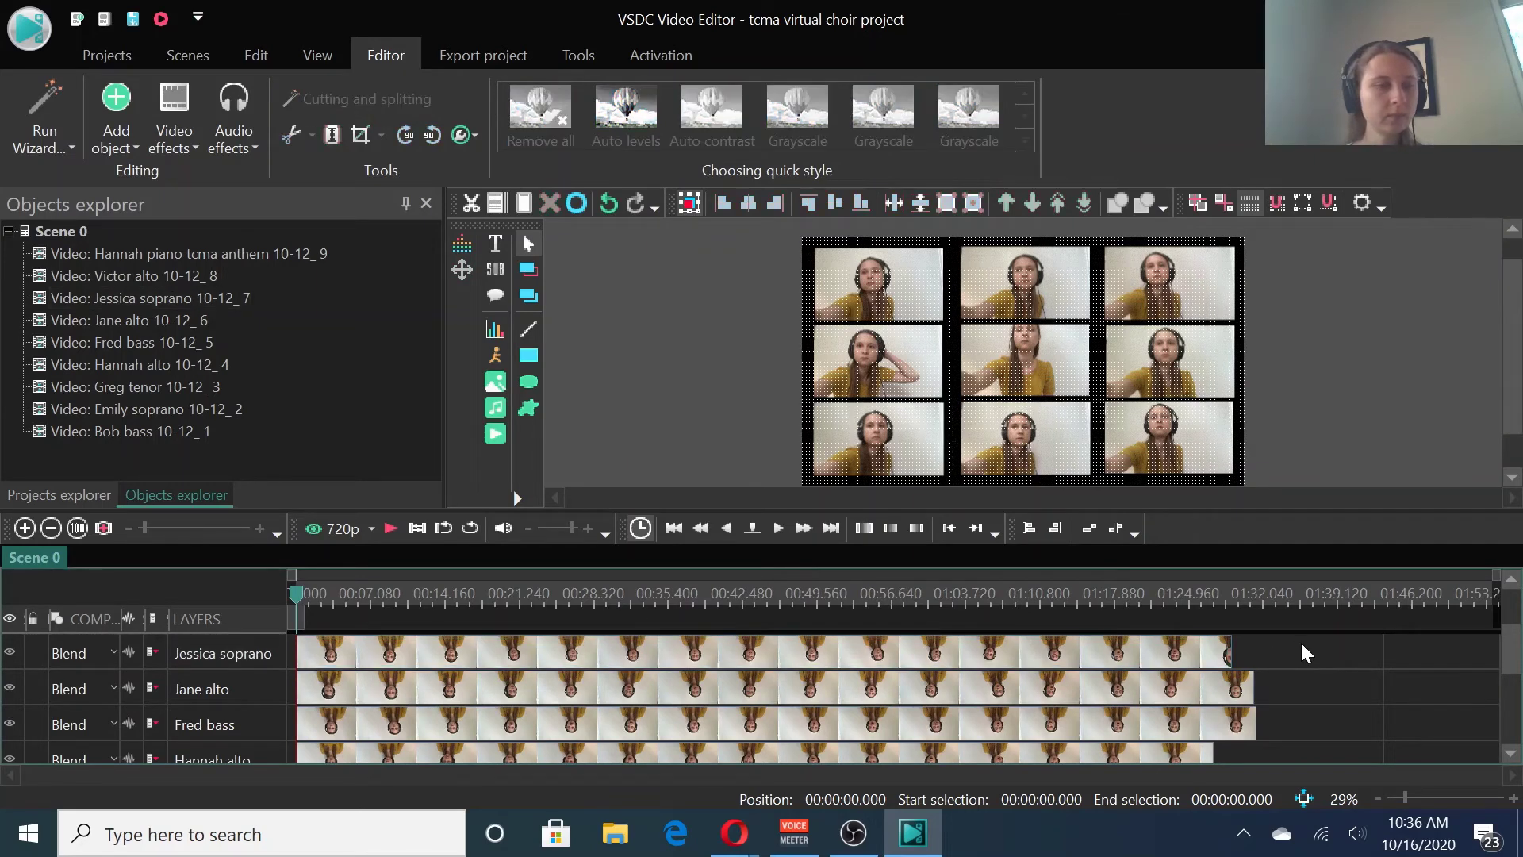
{"action": "scroll", "coordinate": [965, 607], "scroll_direction": "up", "scroll_amount": 2}
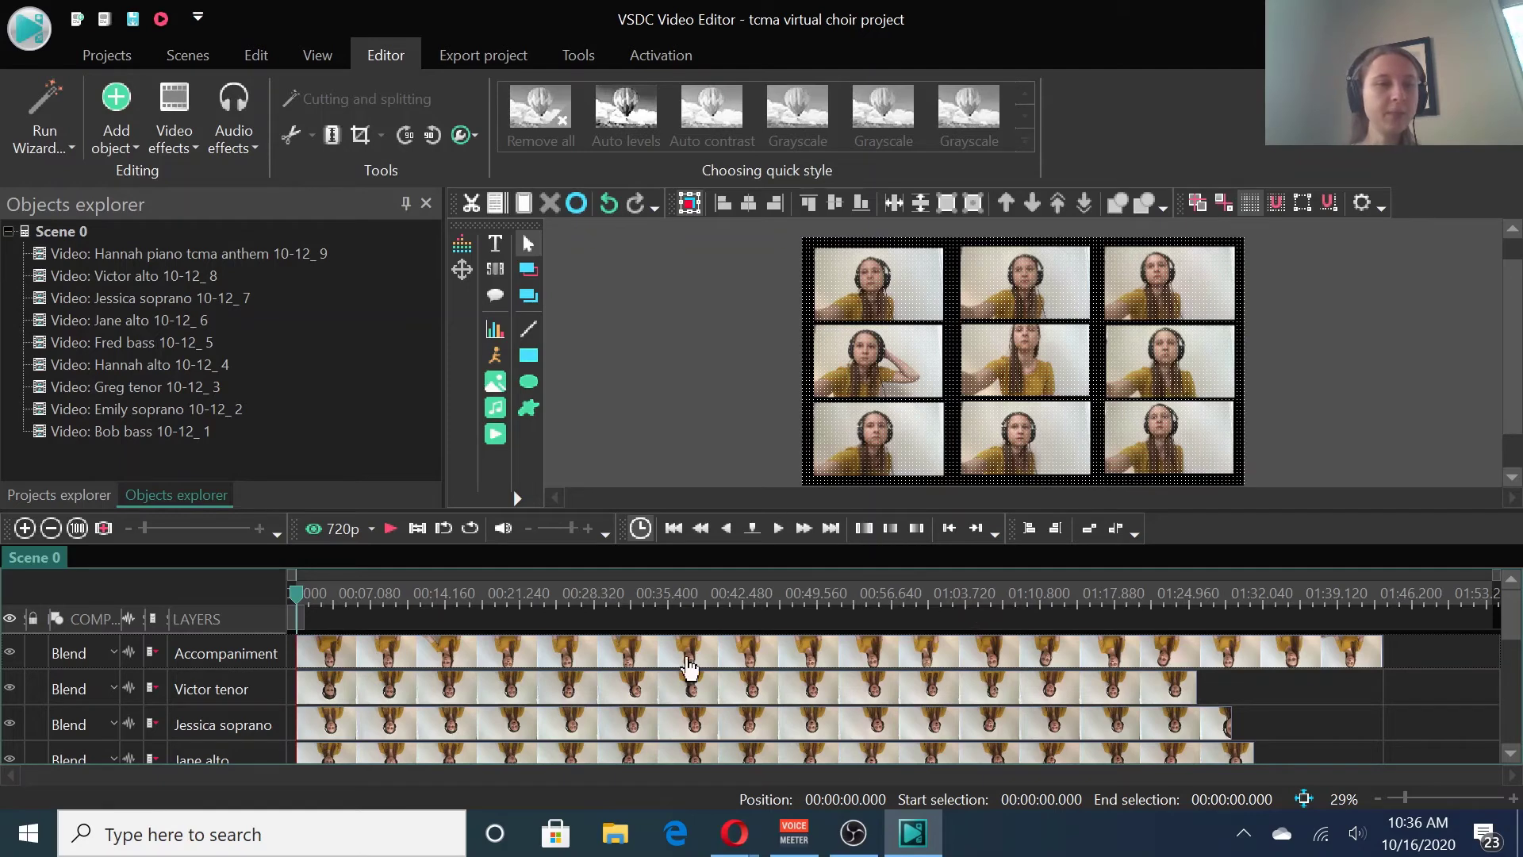
{"action": "mouse_move", "coordinate": [547, 660]}
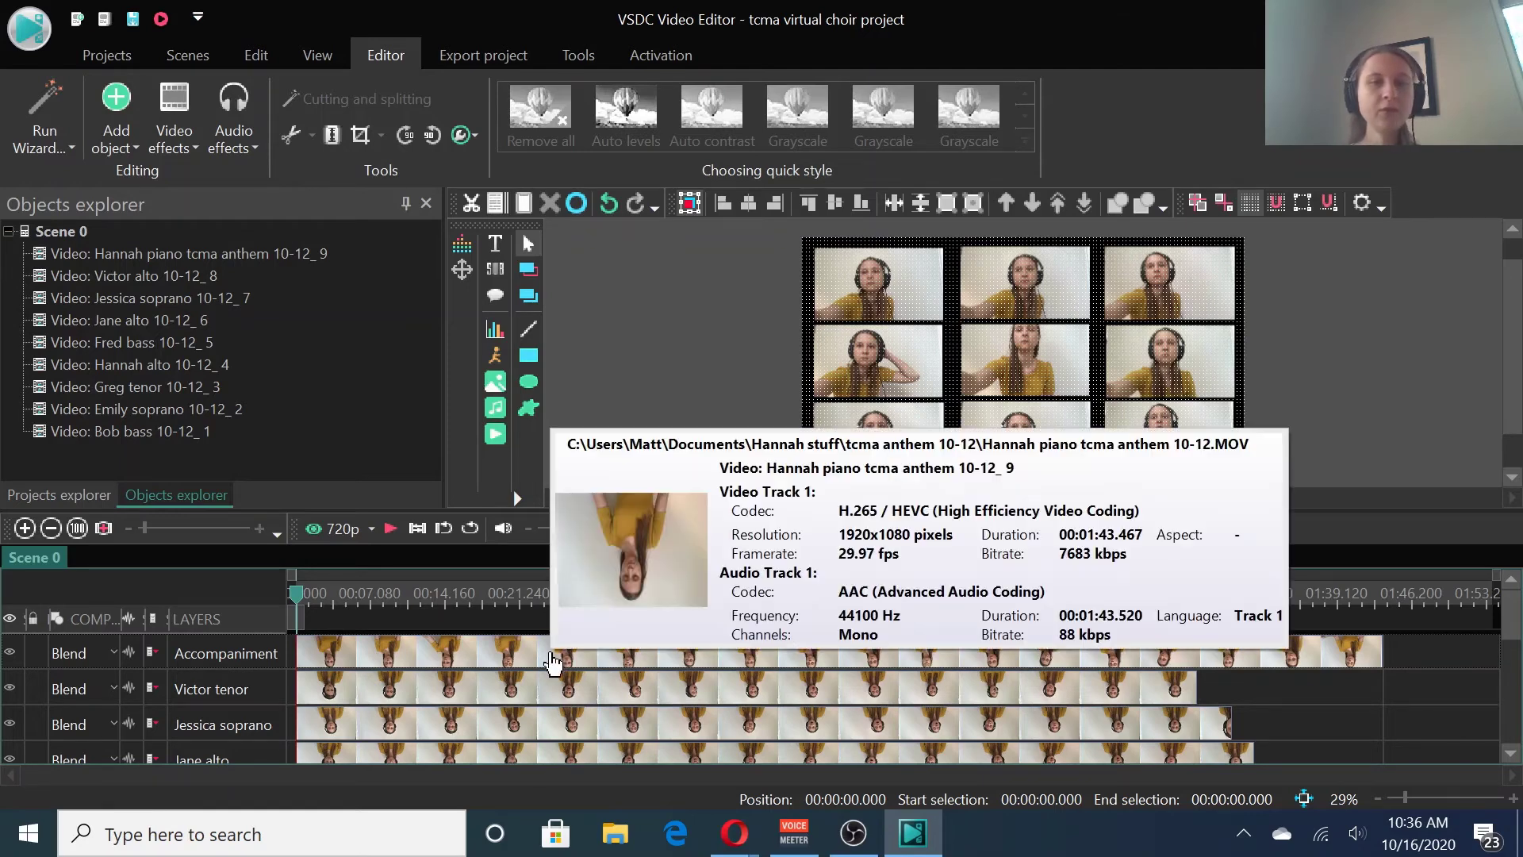
{"action": "left_click", "coordinate": [458, 661]}
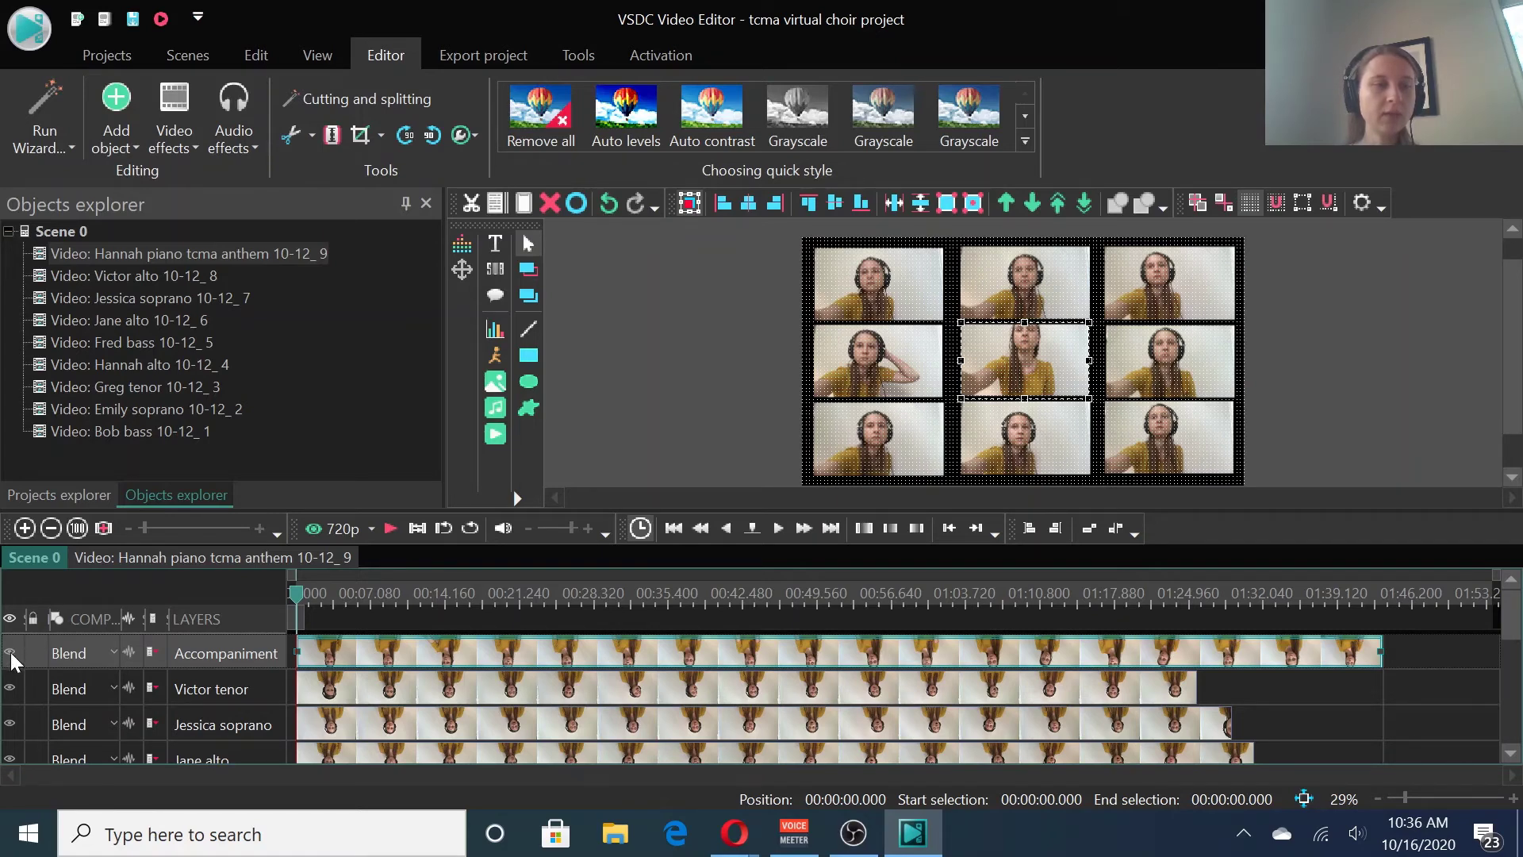
- Hide the Victor, Jessica, Jane, Fred, Hannah, Greg, Emily and Bob singer layers
{"action": "left_click", "coordinate": [10, 690]}
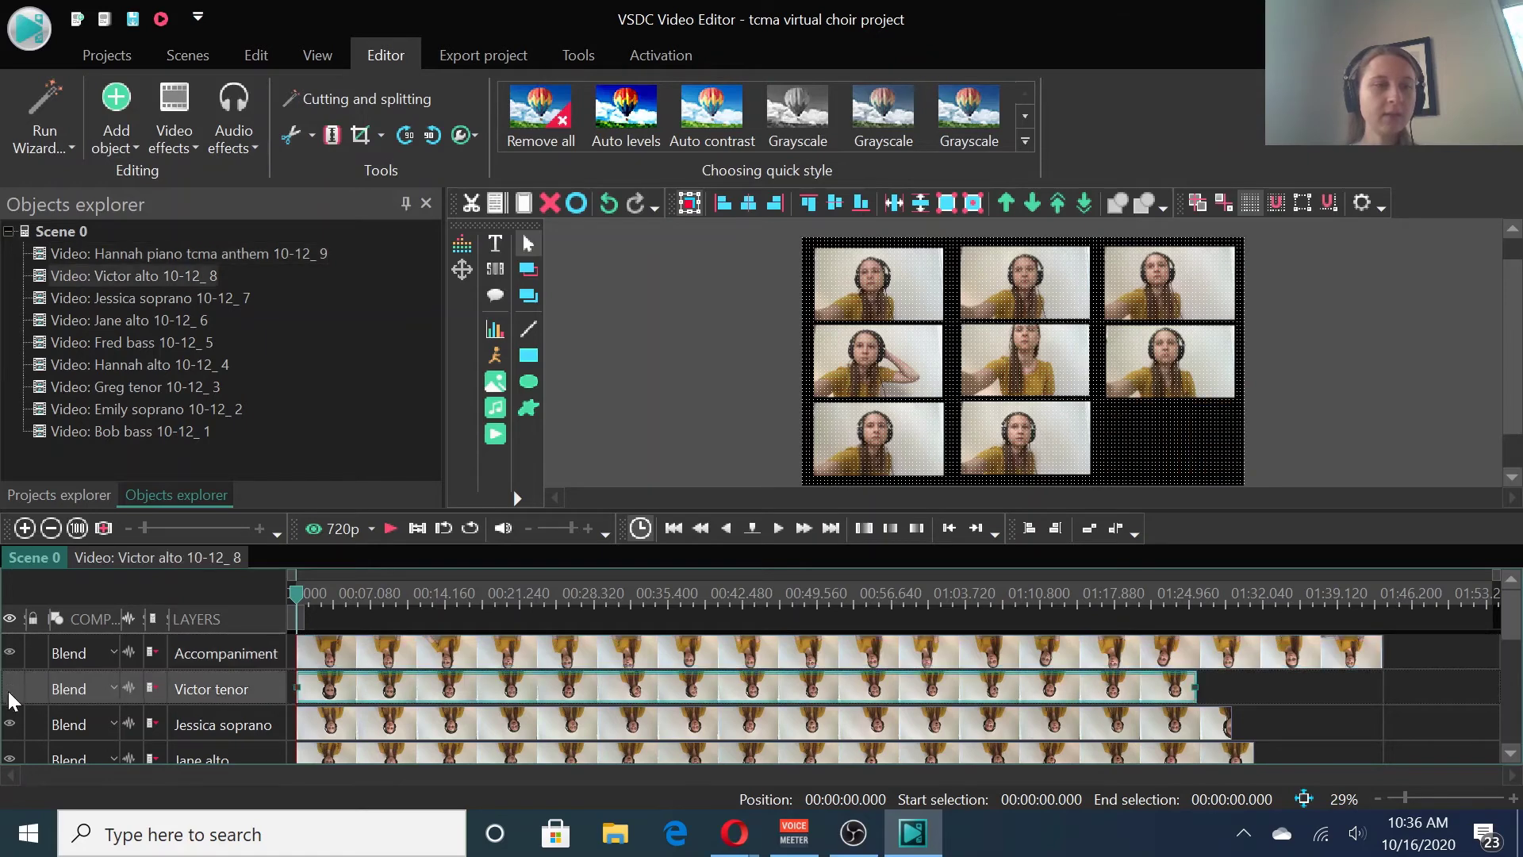
{"action": "left_click", "coordinate": [10, 725]}
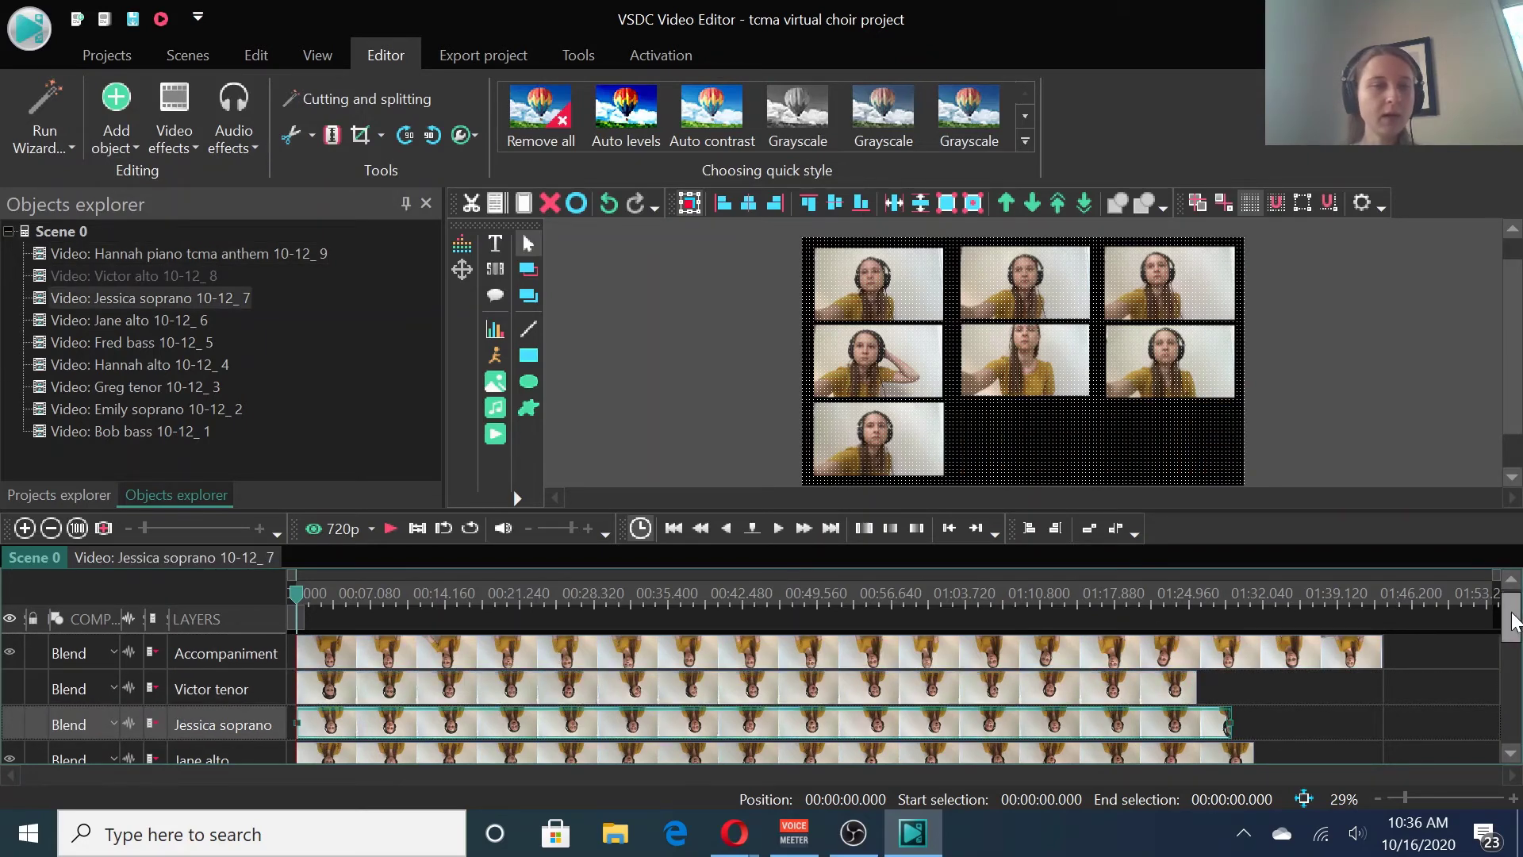
{"action": "left_click_drag", "start_coordinate": [1515, 627], "coordinate": [1515, 651]}
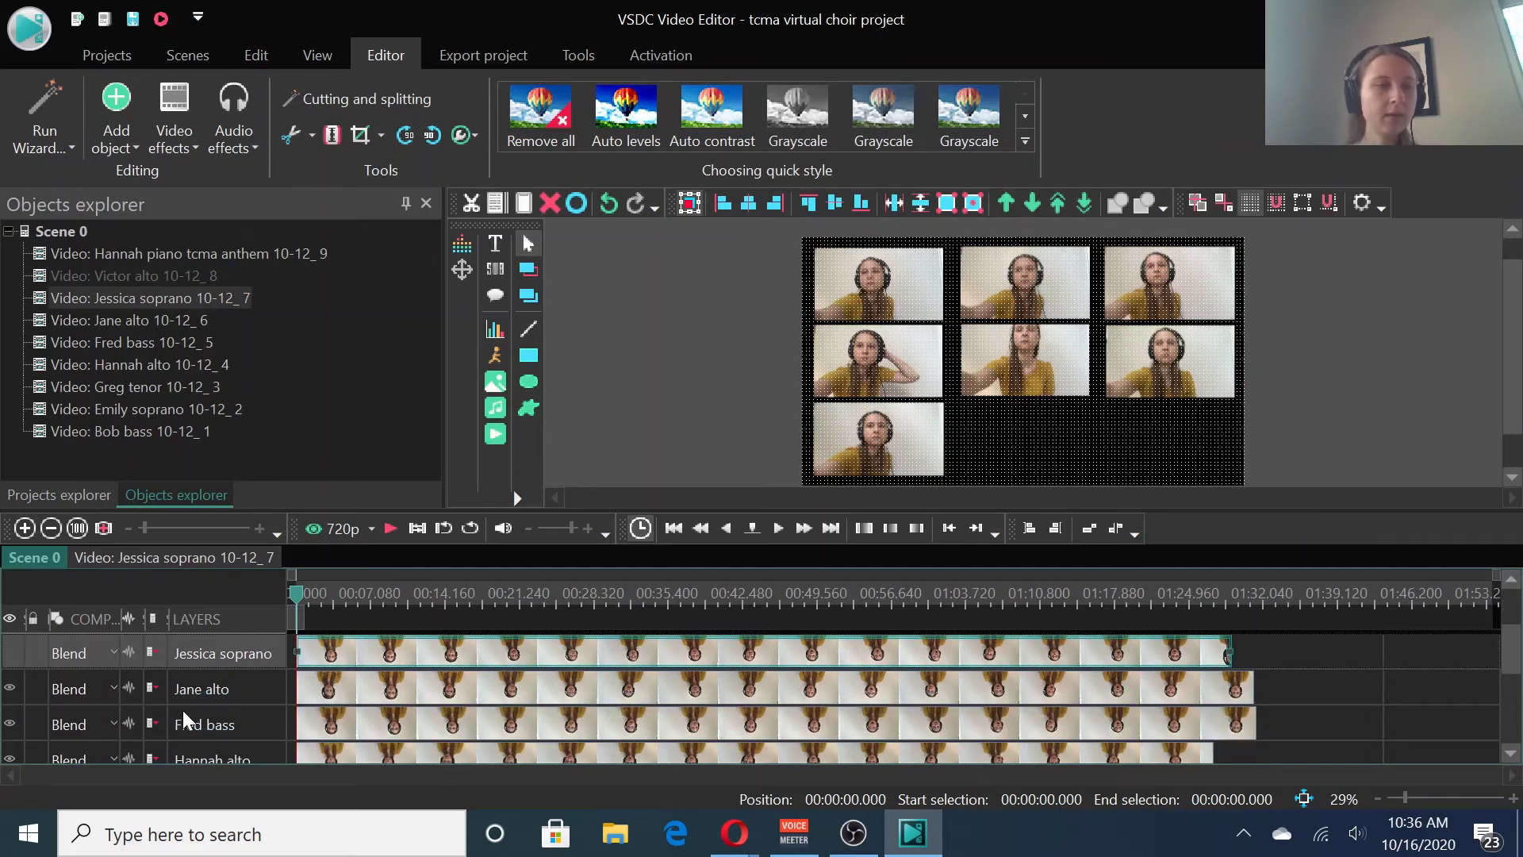
{"action": "left_click", "coordinate": [10, 688]}
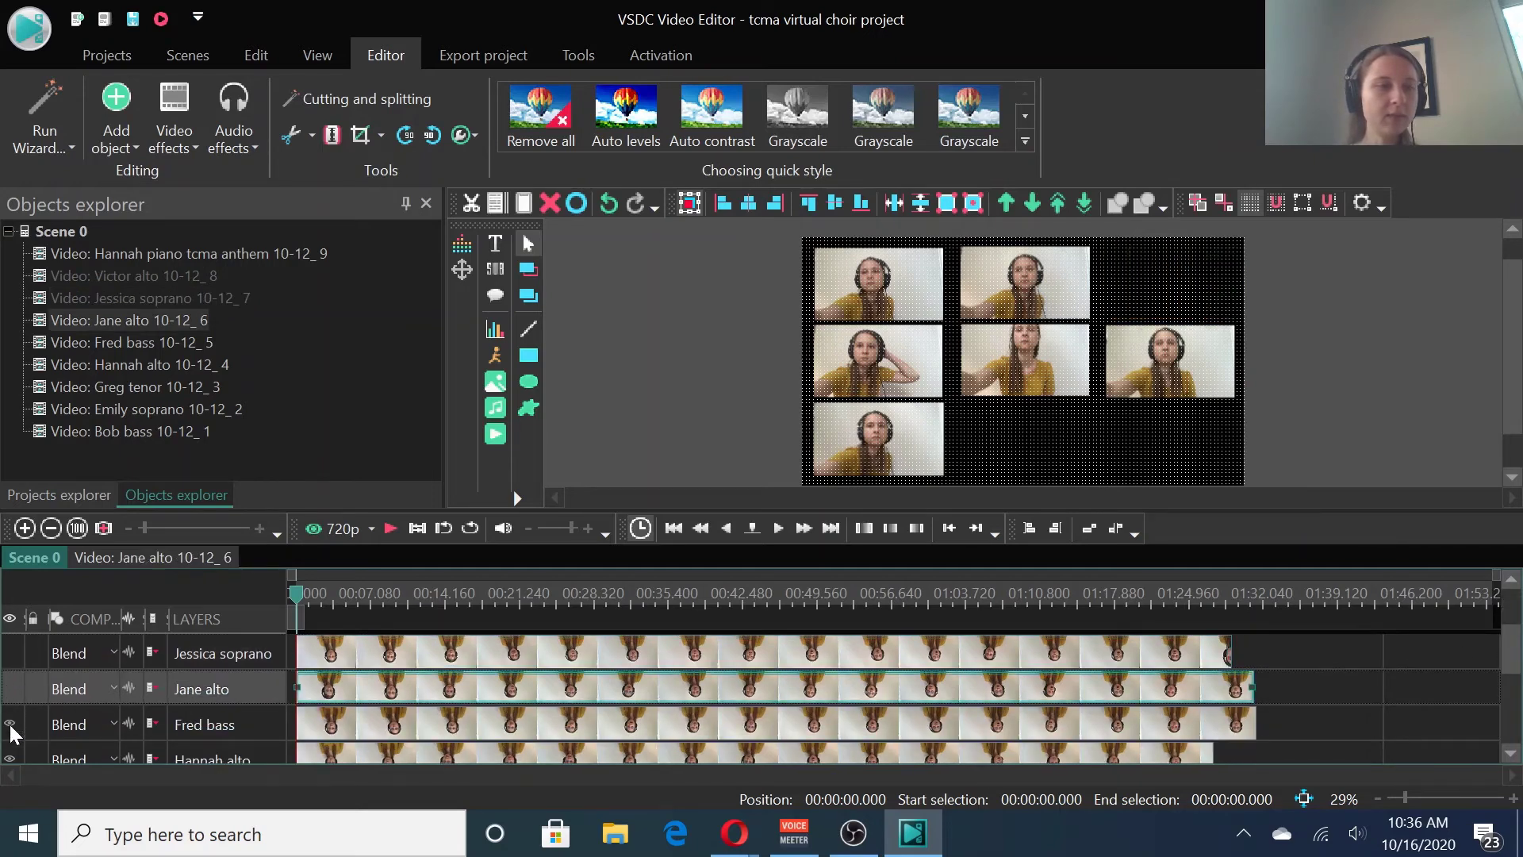
{"action": "left_click", "coordinate": [9, 725]}
{"action": "left_click", "coordinate": [9, 760]}
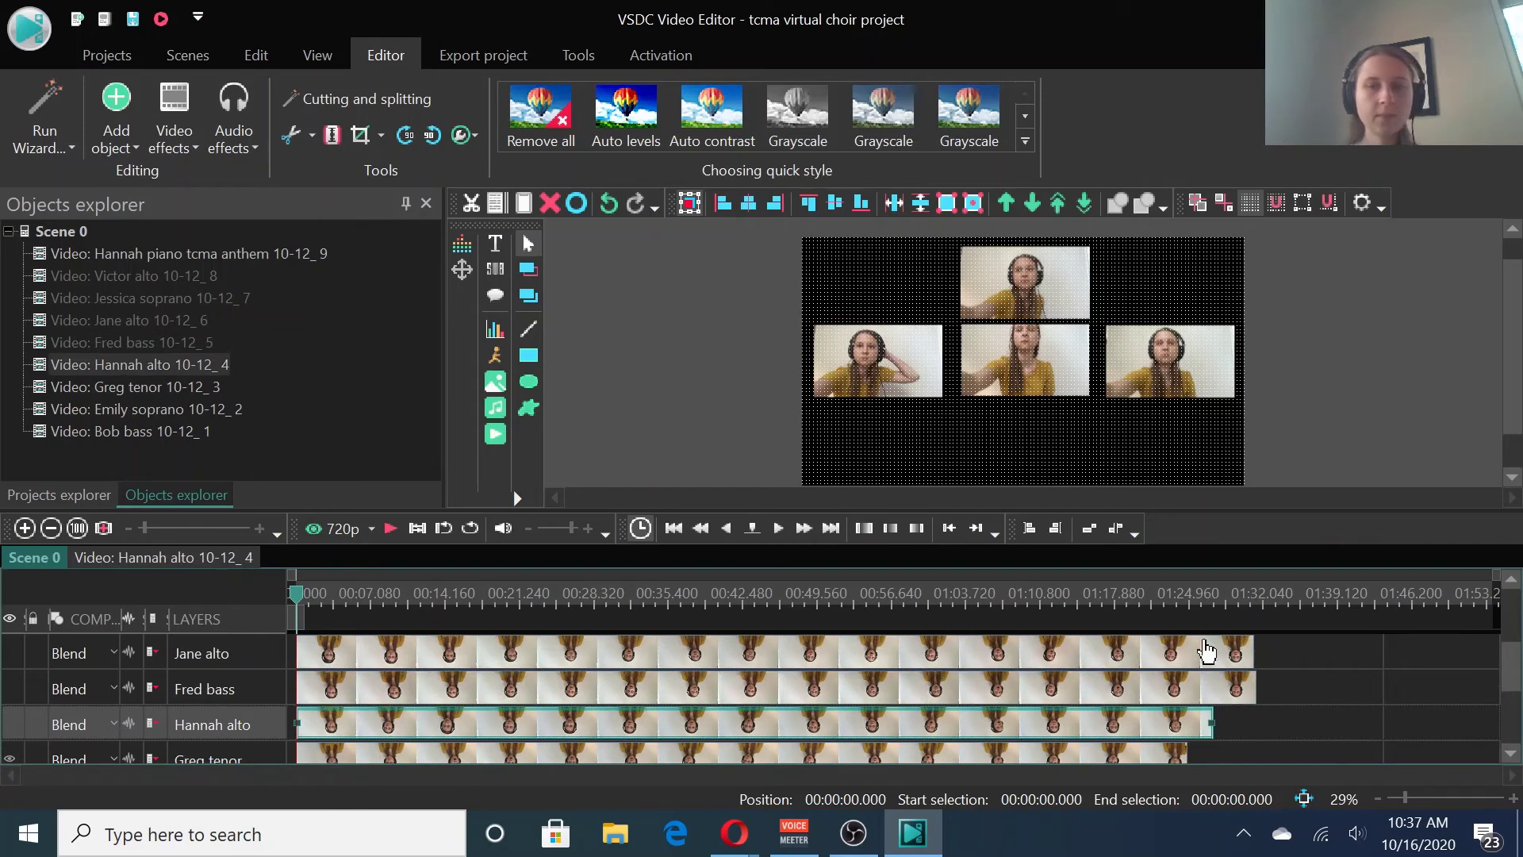
{"action": "scroll", "coordinate": [1508, 676], "scroll_direction": "down", "scroll_amount": 2}
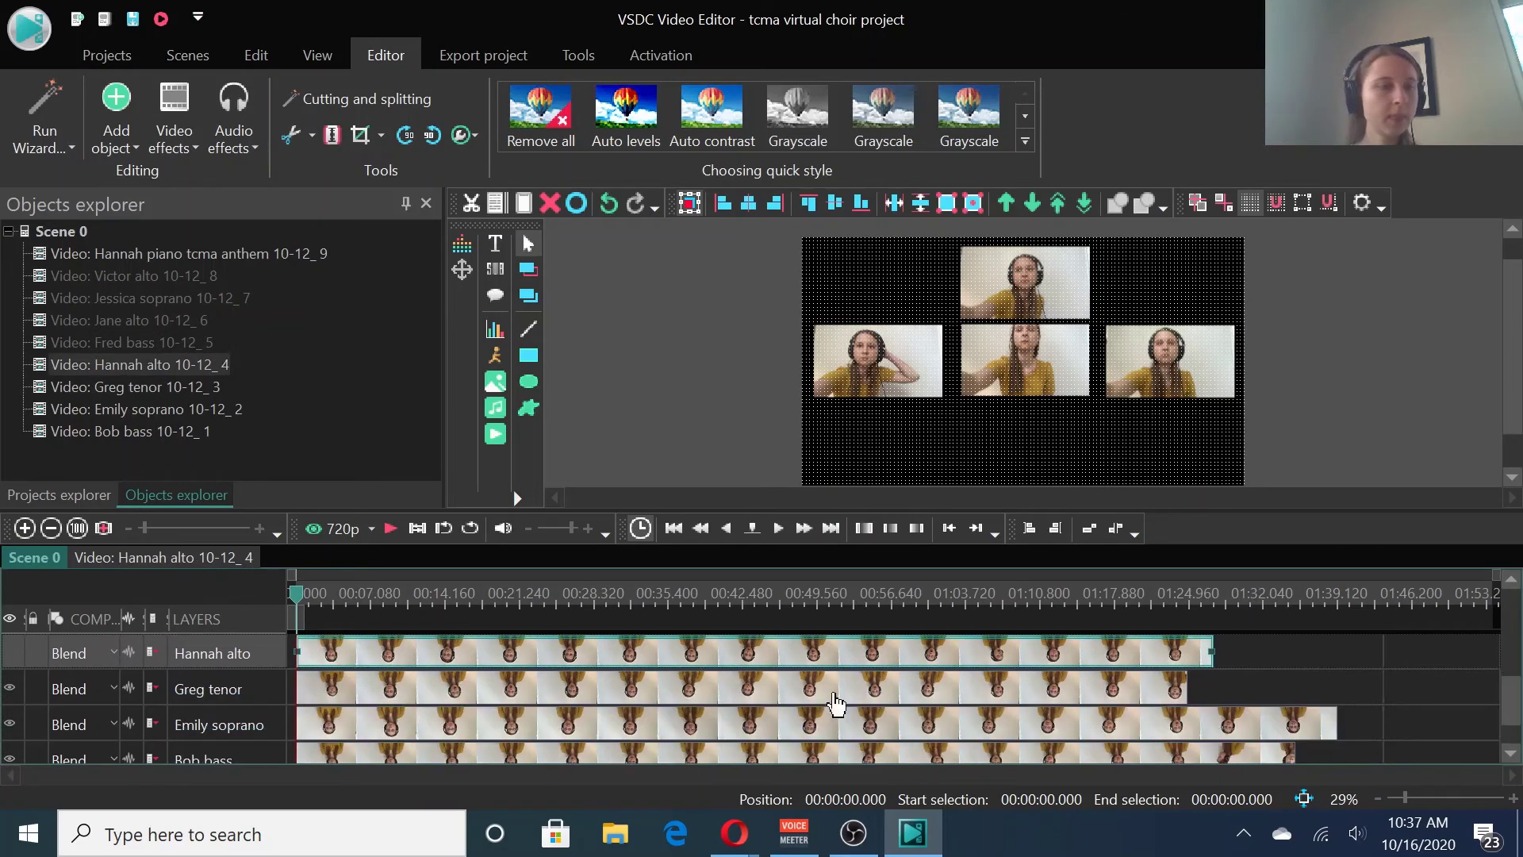
{"action": "left_click", "coordinate": [10, 689]}
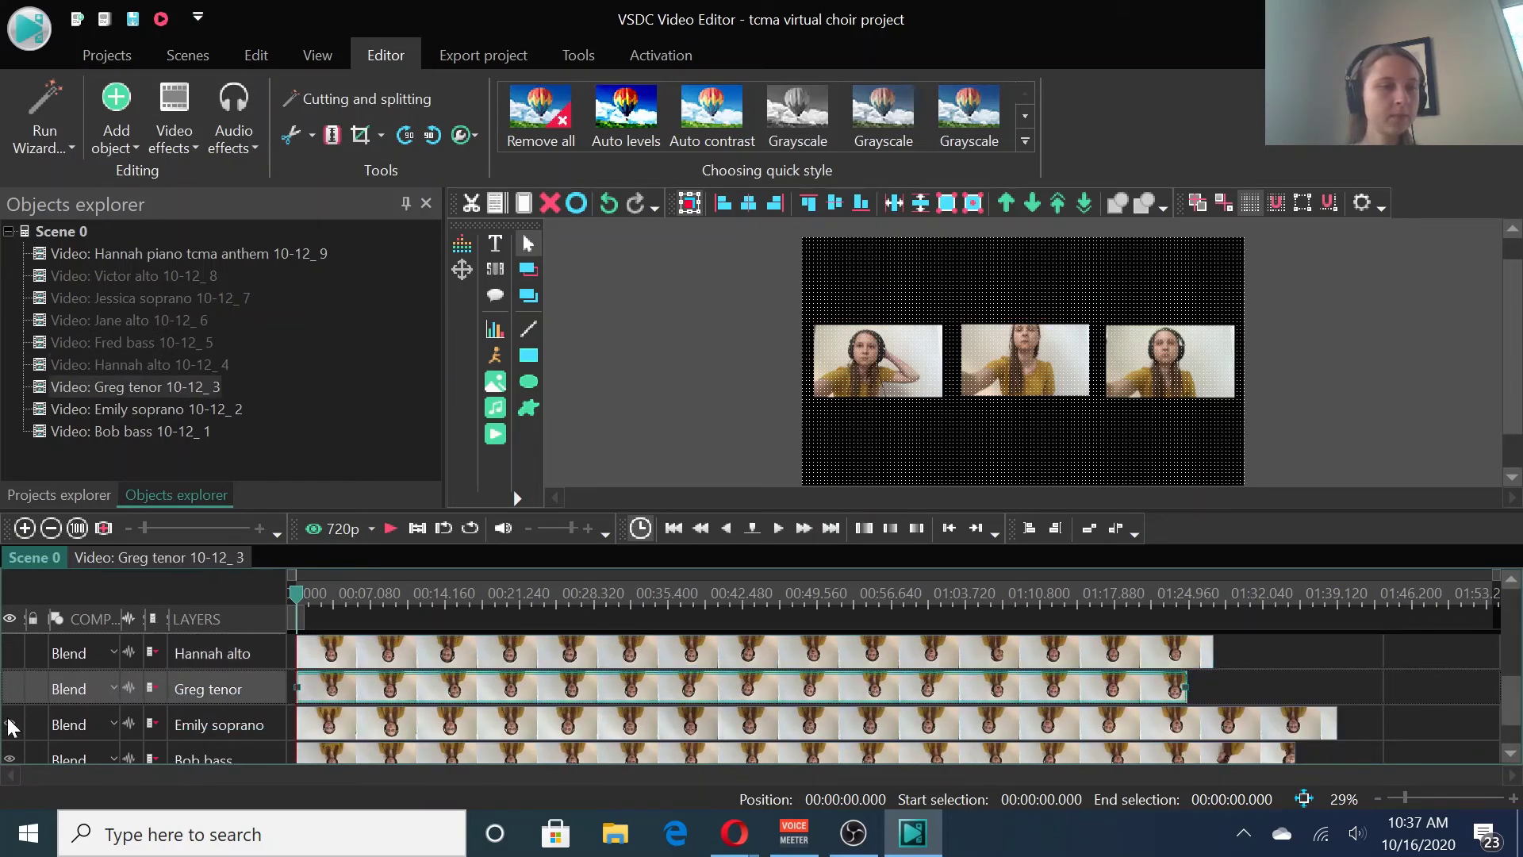
{"action": "left_click", "coordinate": [10, 724]}
{"action": "left_click", "coordinate": [11, 755]}
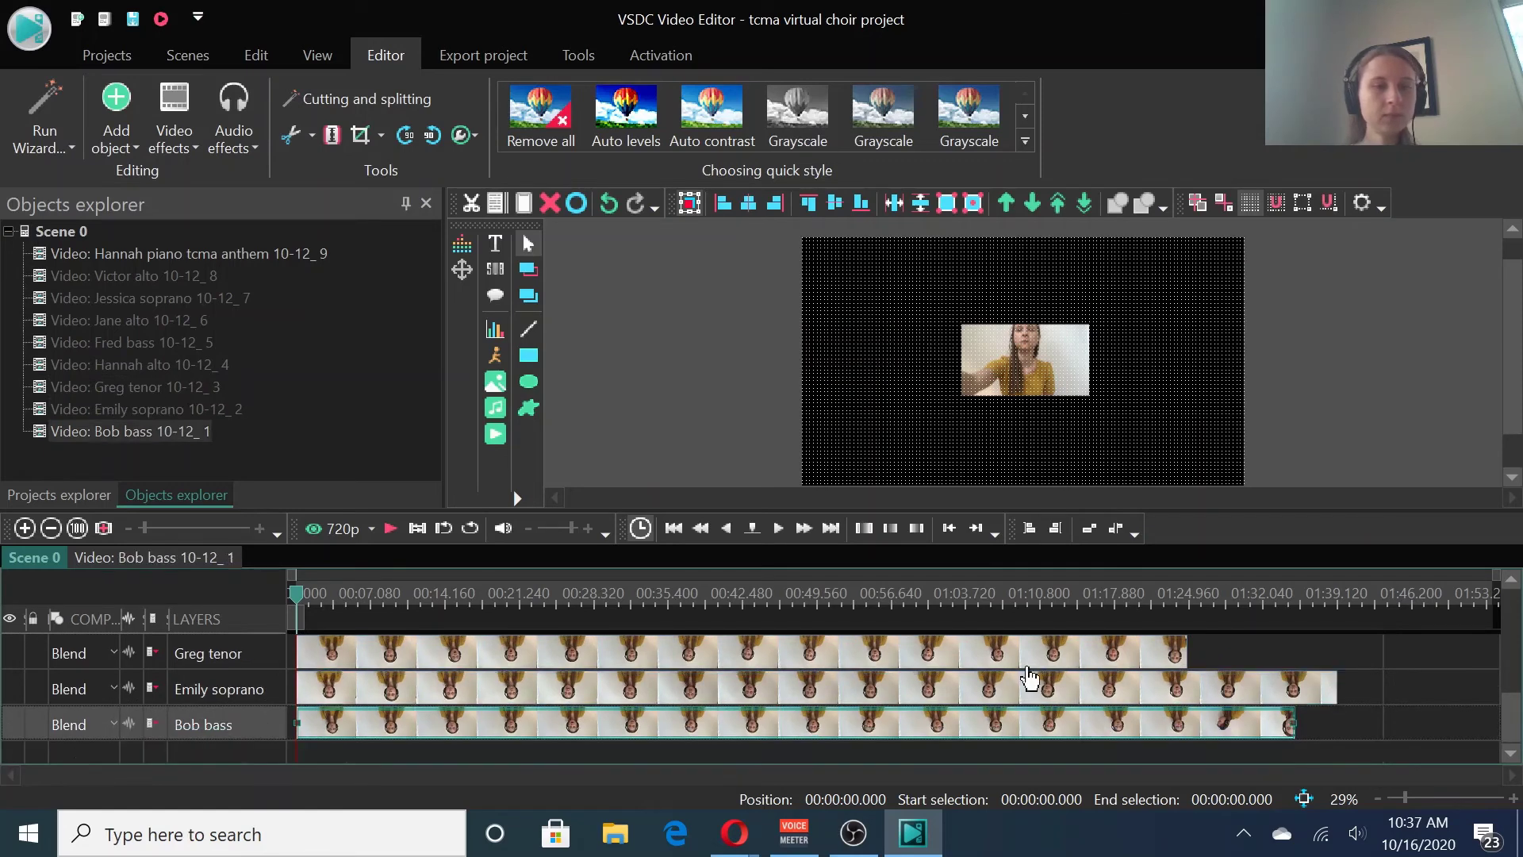
{"action": "scroll", "coordinate": [1507, 731], "scroll_direction": "up", "scroll_amount": 6}
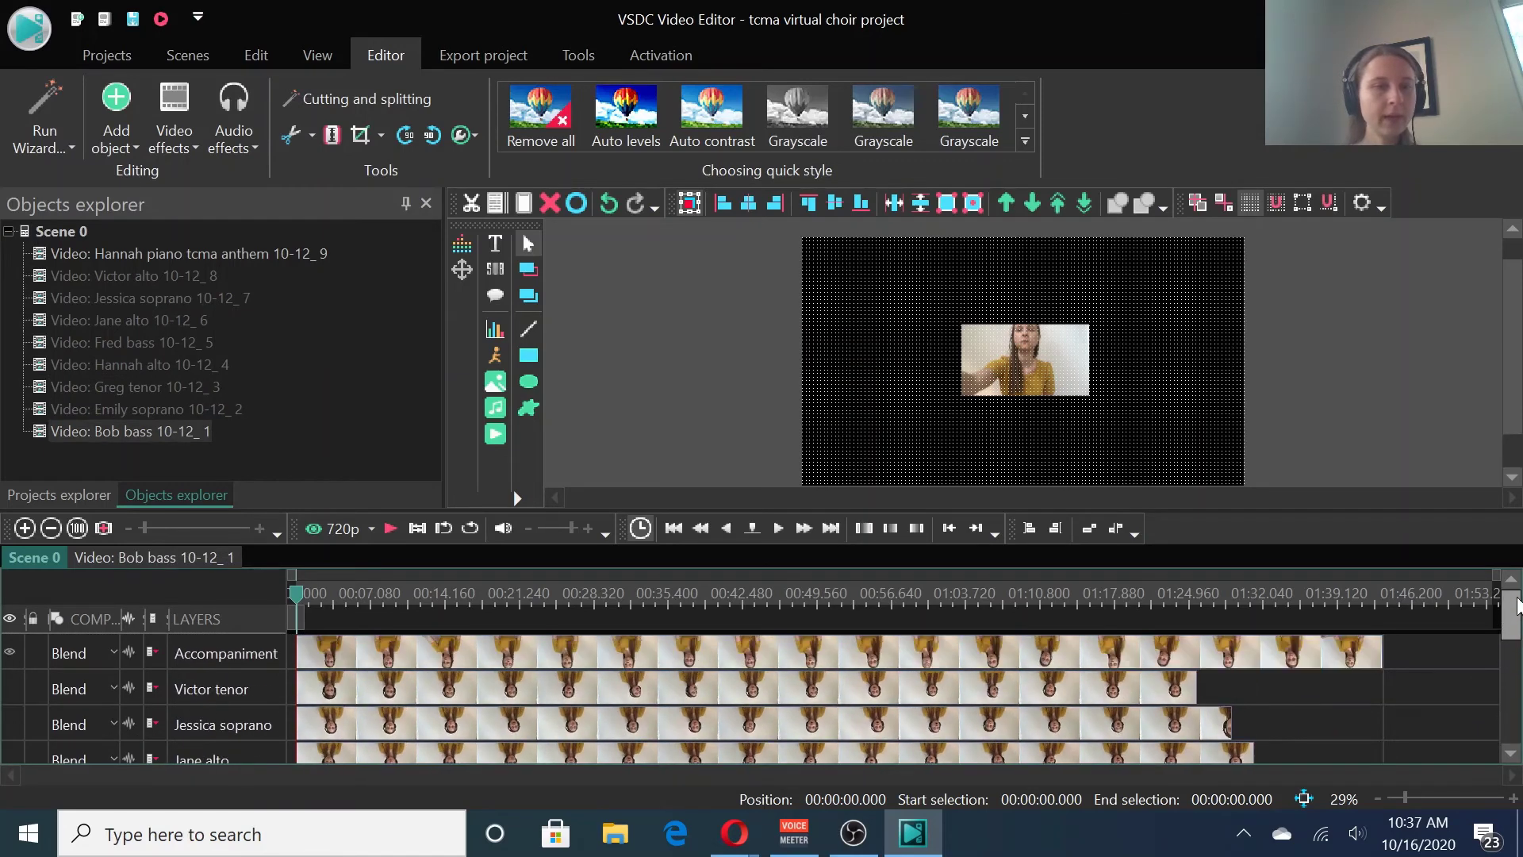
- Play the accompaniment alone, replay from about 17 s, and park the playhead at 00:00:18.040
{"action": "left_click", "coordinate": [392, 528]}
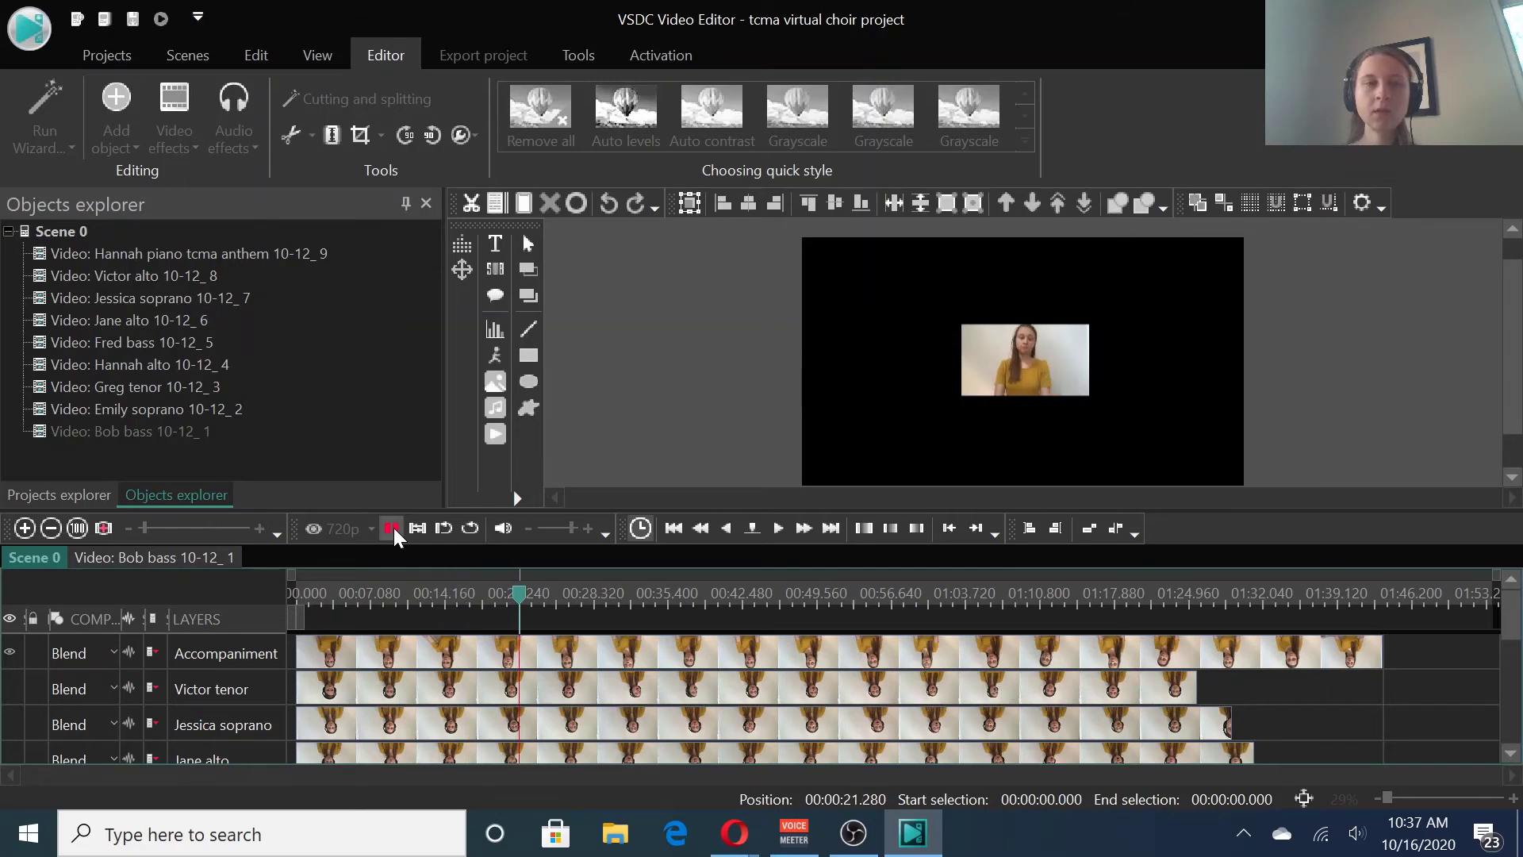
{"action": "left_click", "coordinate": [391, 528]}
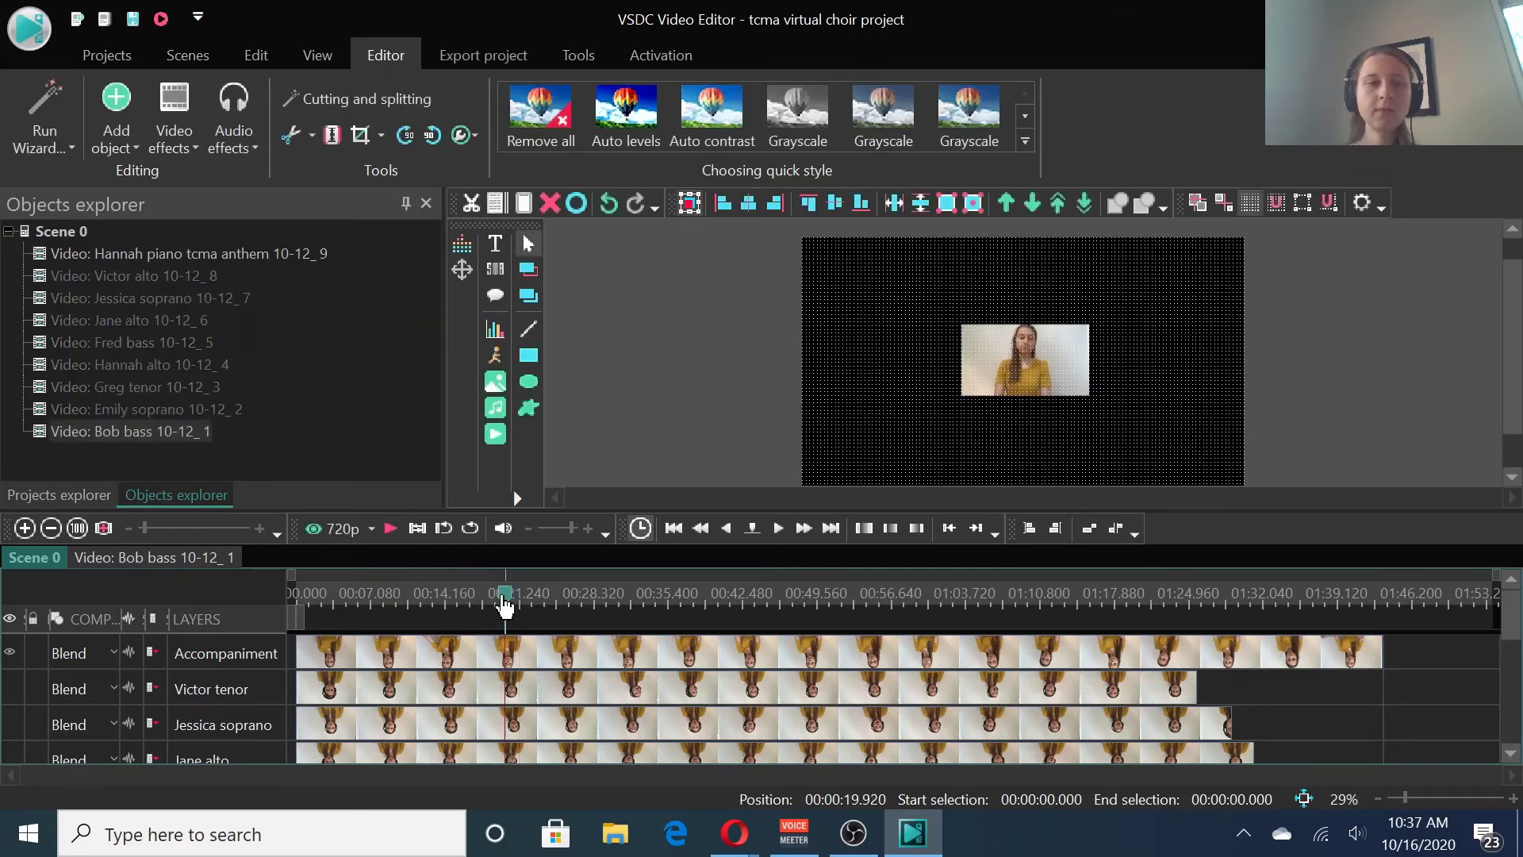
{"action": "left_click_drag", "start_coordinate": [519, 596], "coordinate": [478, 605]}
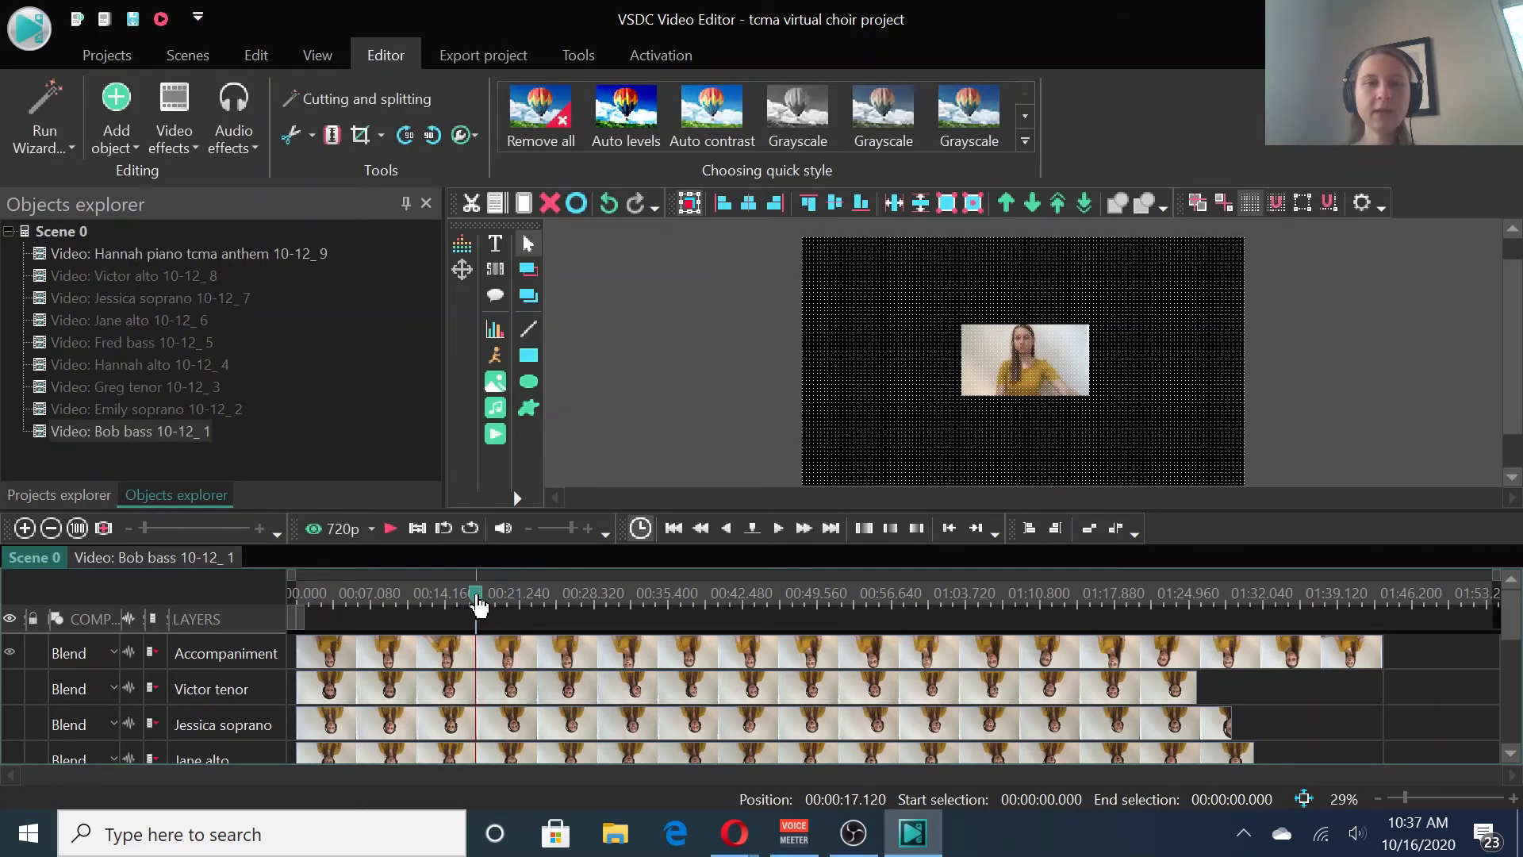
{"action": "left_click", "coordinate": [388, 529]}
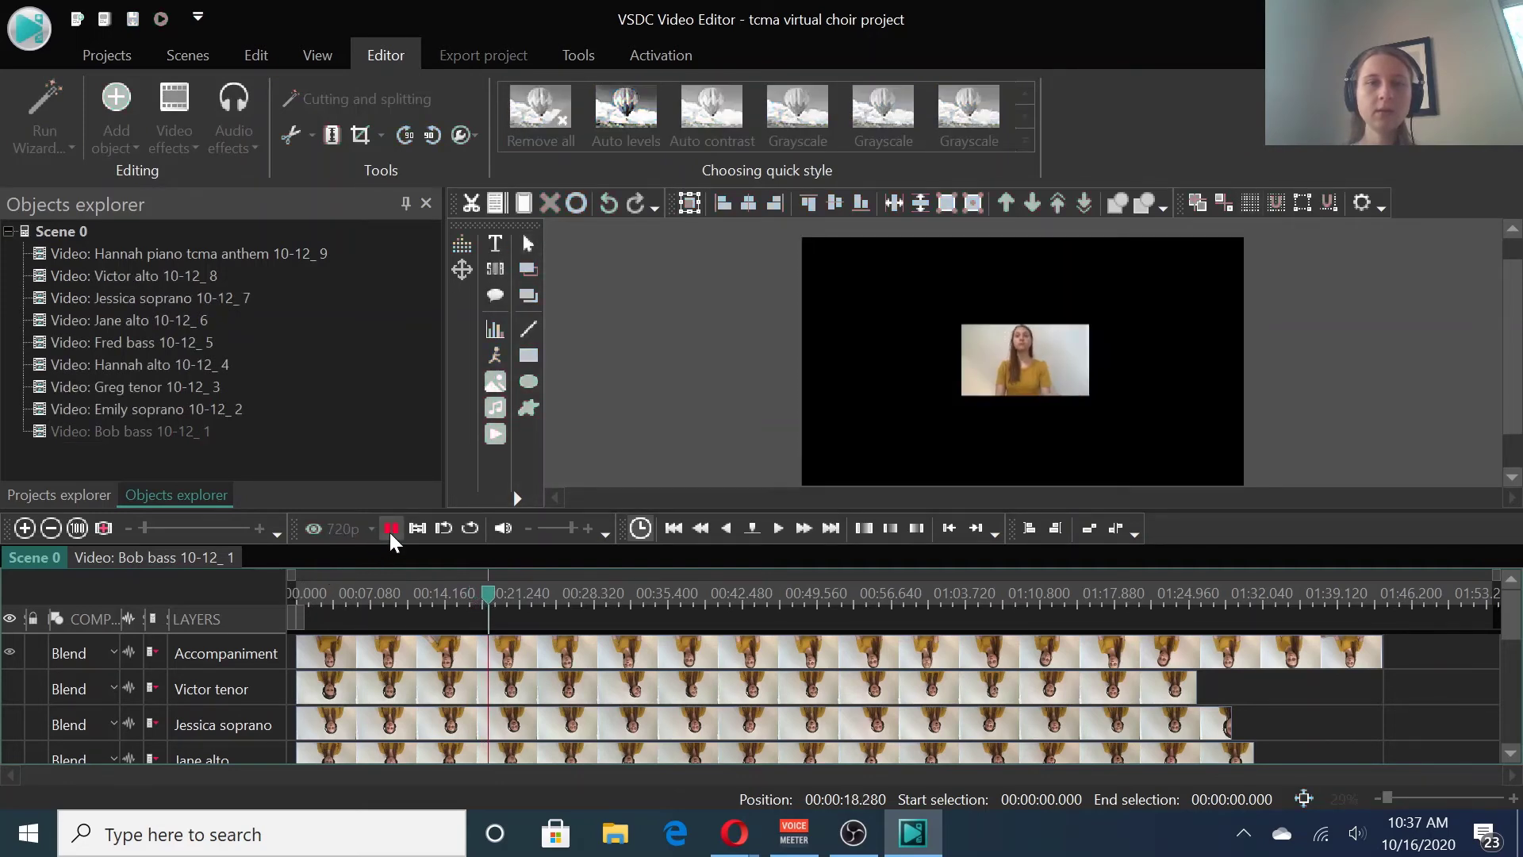
{"action": "left_click", "coordinate": [391, 528]}
{"action": "left_click_drag", "start_coordinate": [491, 597], "coordinate": [487, 601]}
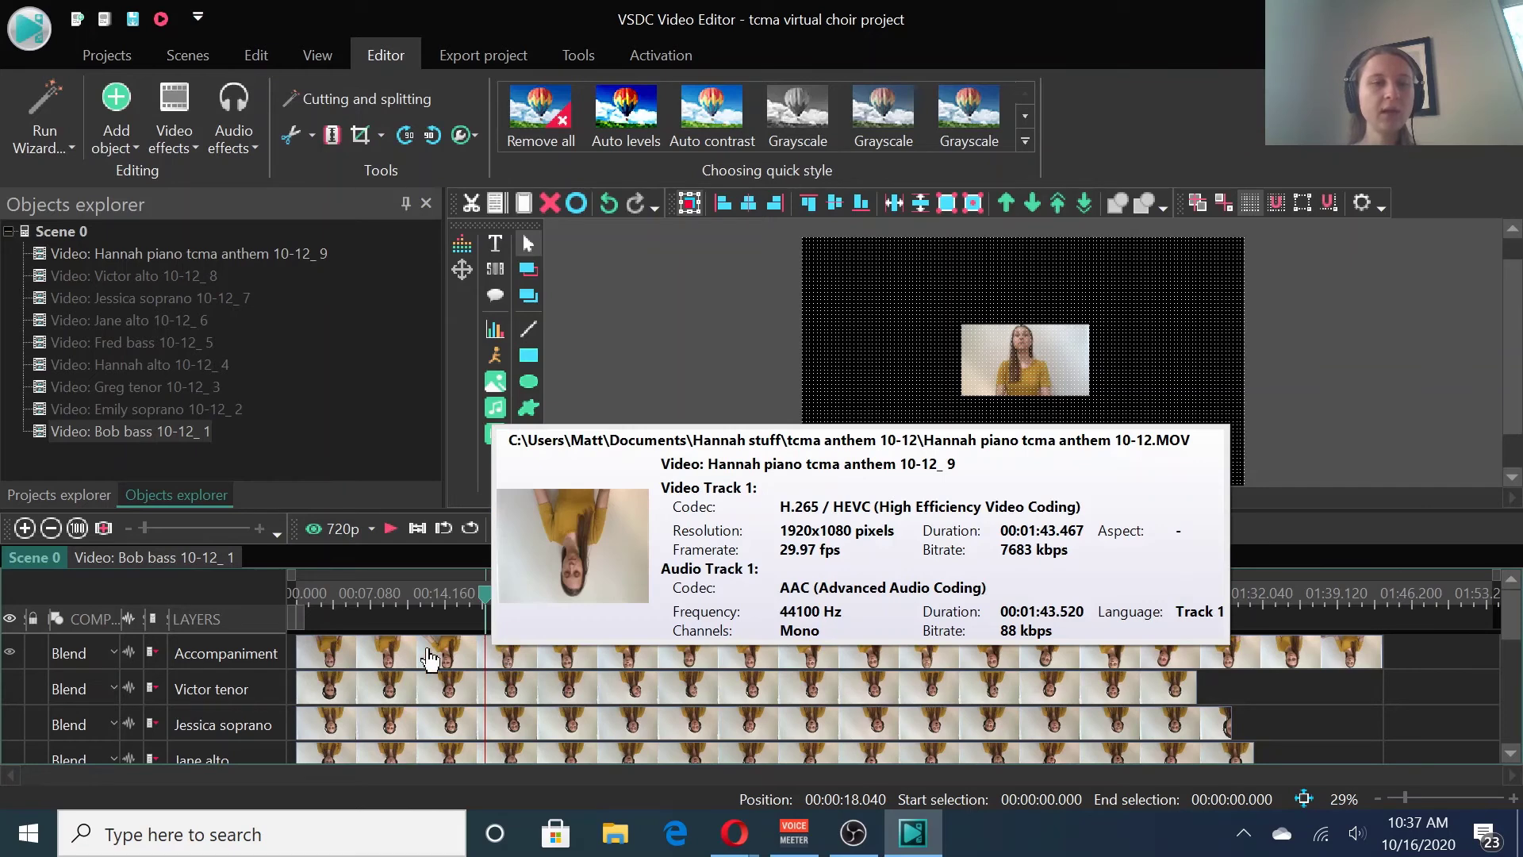
- Trim the Accompaniment clip's start at 00:00:18.040 and drag it back to 00:00:00
{"action": "left_click", "coordinate": [429, 657]}
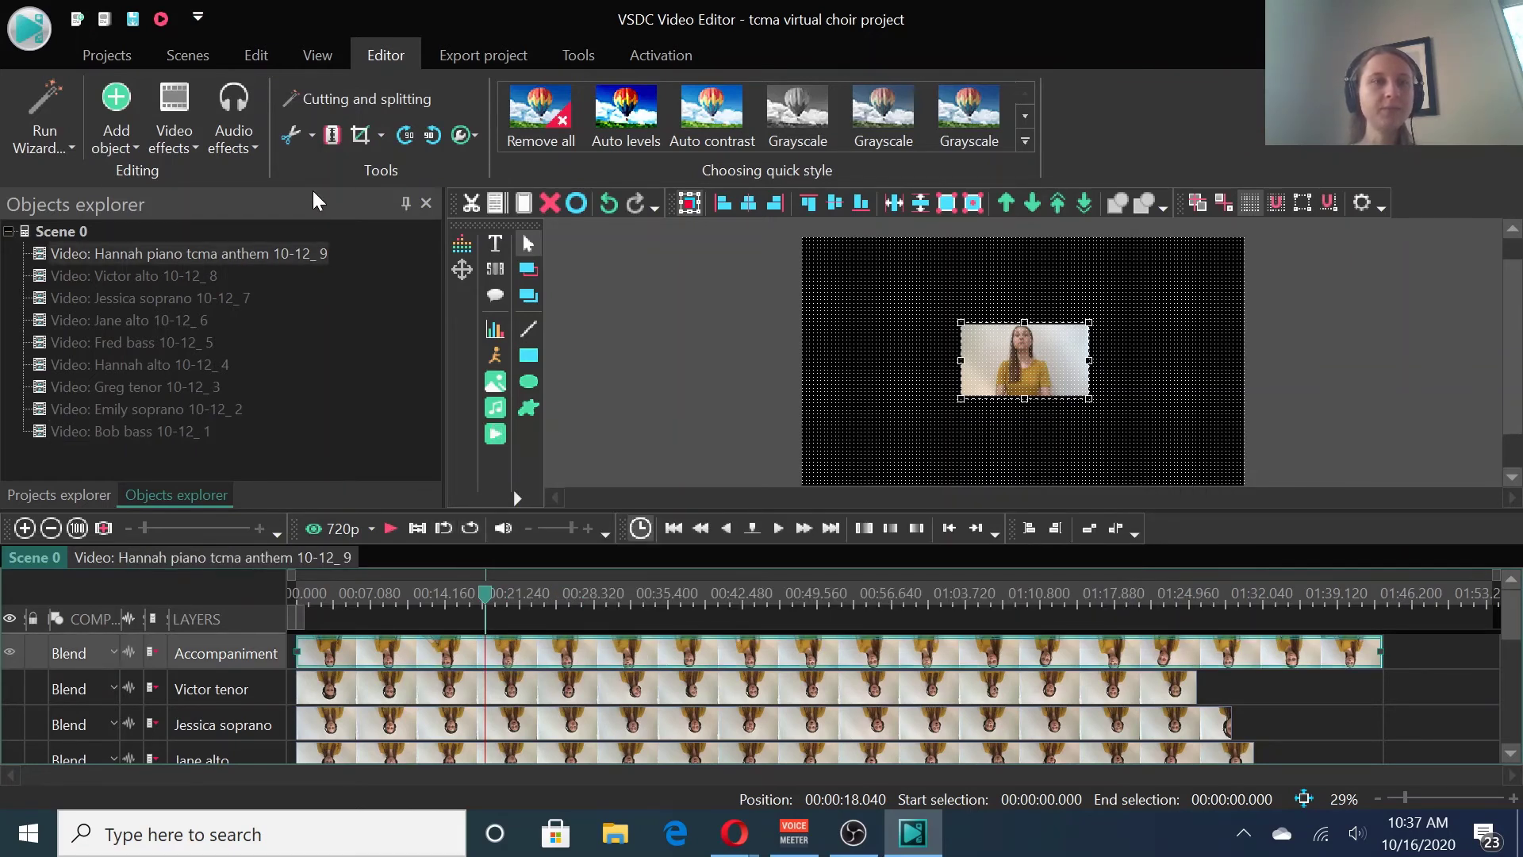
{"action": "left_click", "coordinate": [309, 139]}
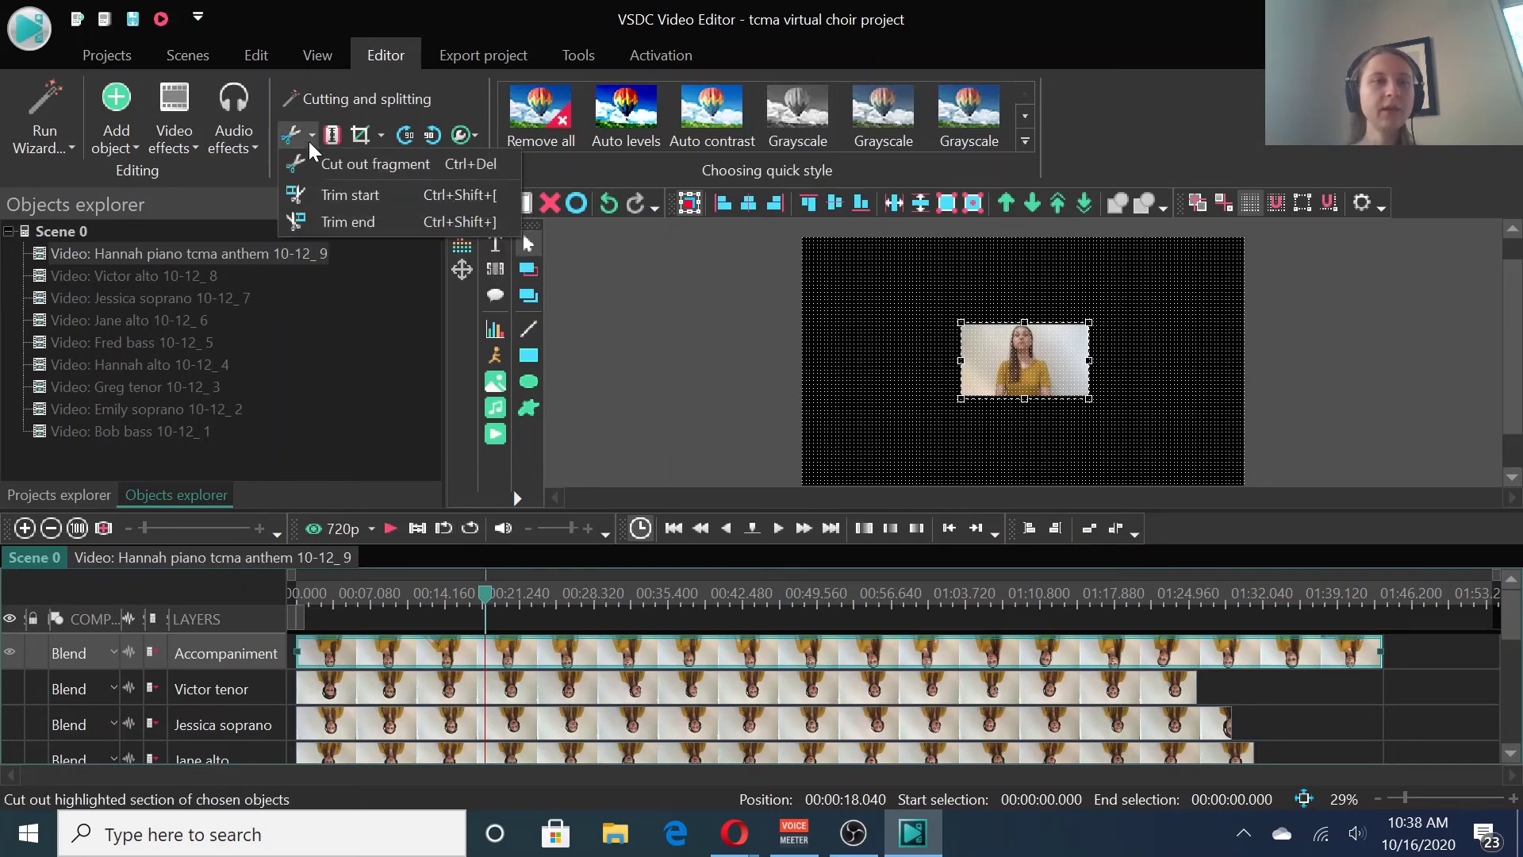
{"action": "left_click", "coordinate": [351, 195]}
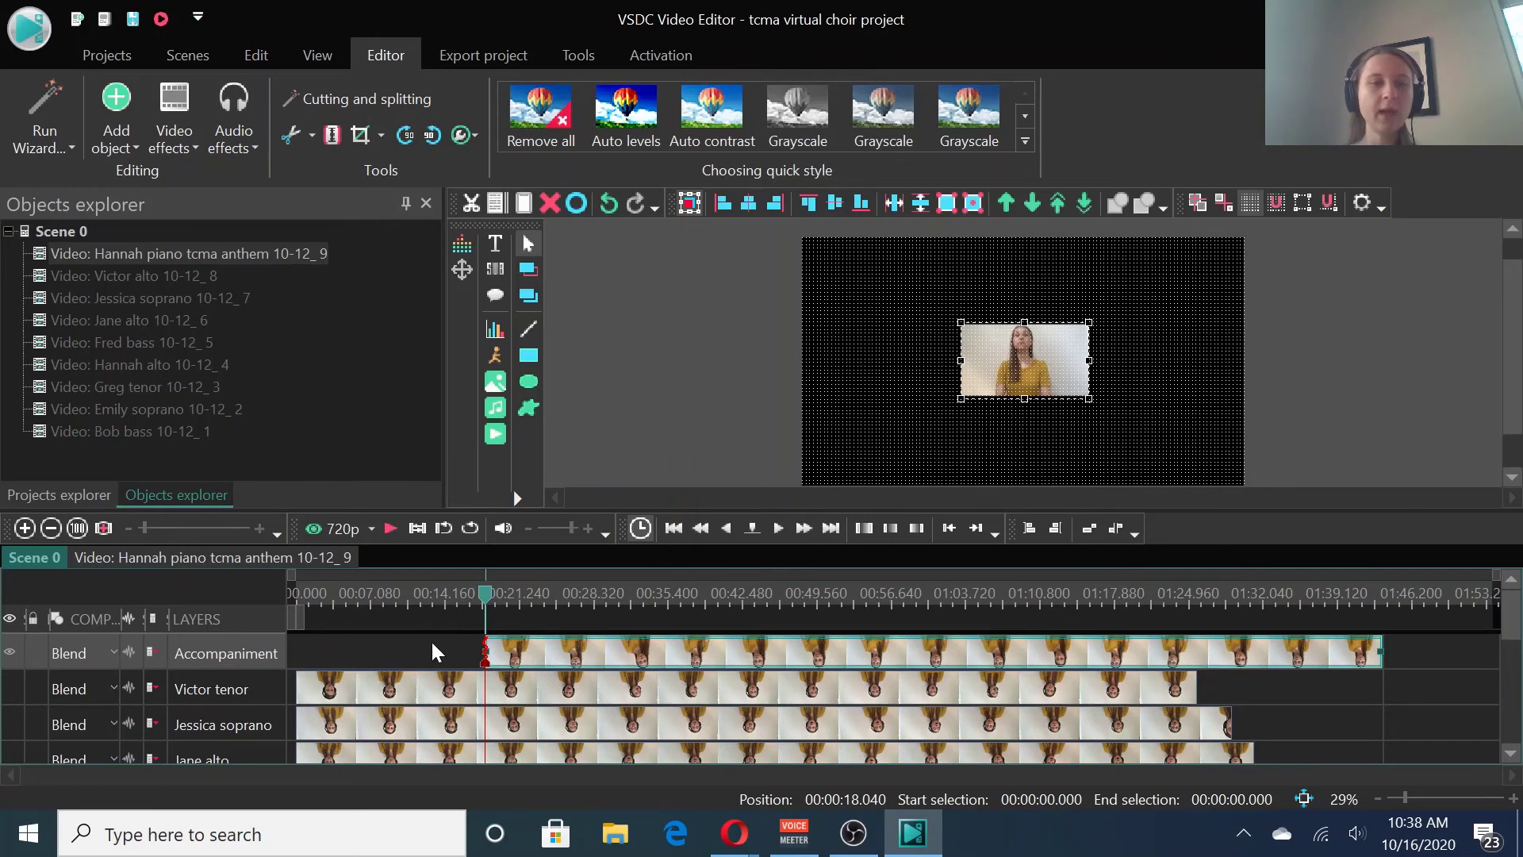
{"action": "mouse_move", "coordinate": [587, 660]}
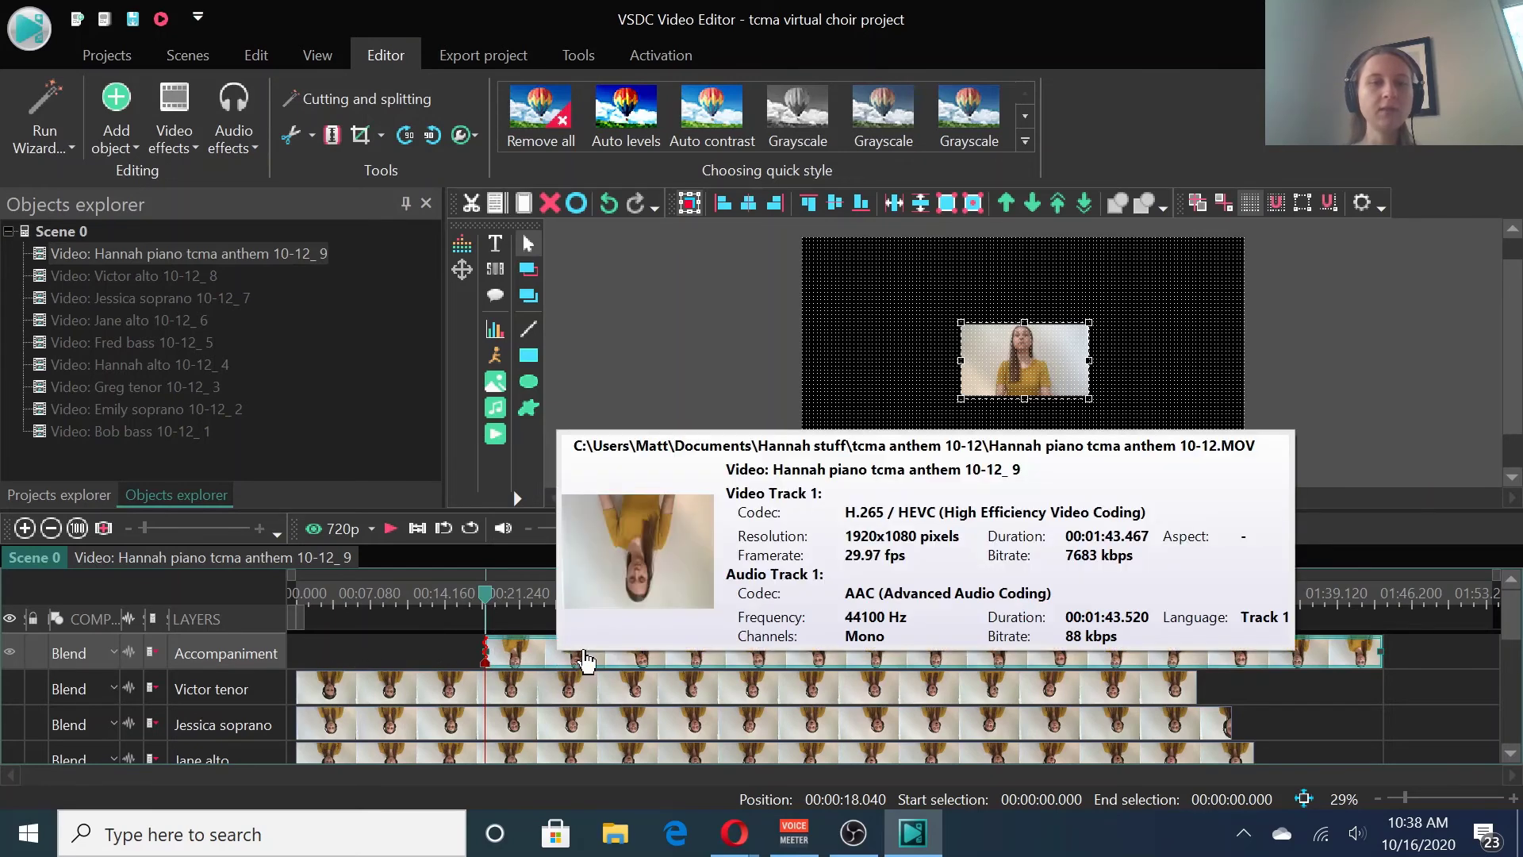
{"action": "left_click_drag", "start_coordinate": [532, 659], "coordinate": [315, 659]}
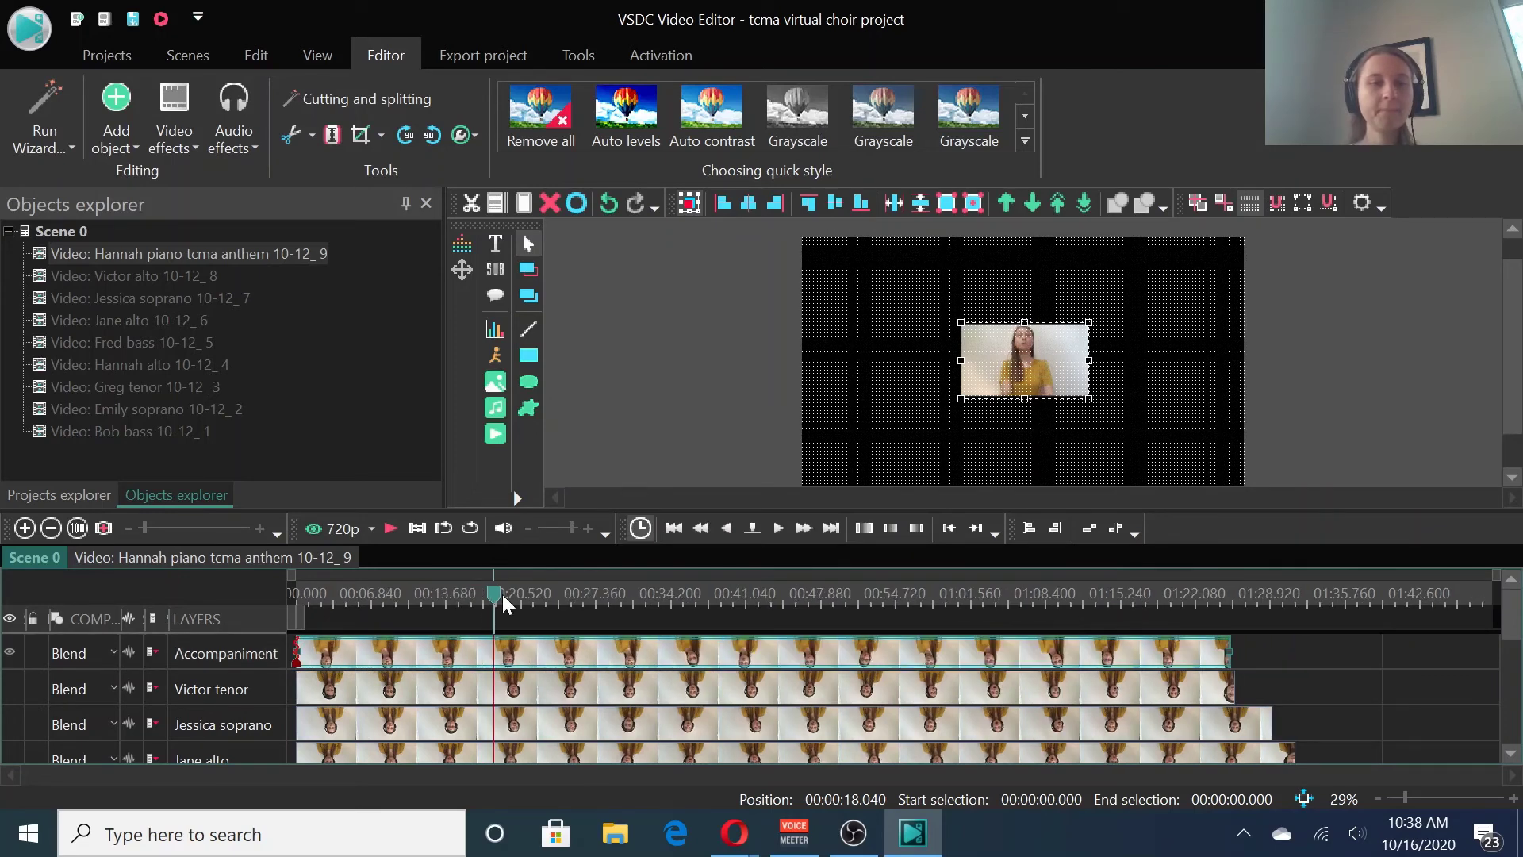
- Play the trimmed accompaniment from the start, then jump near 01:20 and play its ending
{"action": "left_click", "coordinate": [439, 596]}
{"action": "left_click_drag", "start_coordinate": [414, 603], "coordinate": [276, 606]}
{"action": "left_click", "coordinate": [391, 528]}
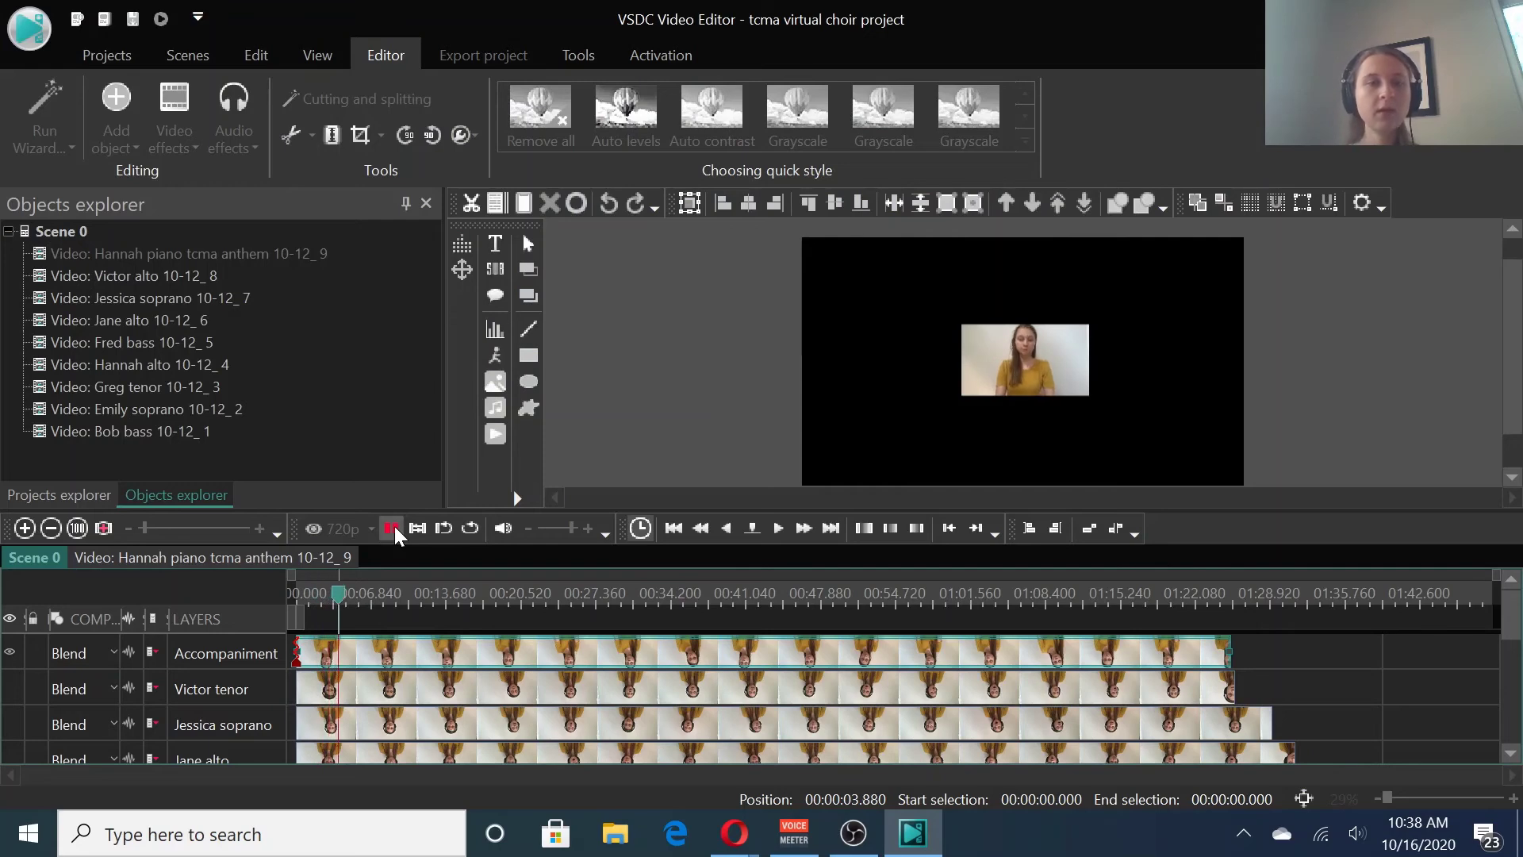
{"action": "left_click", "coordinate": [393, 526]}
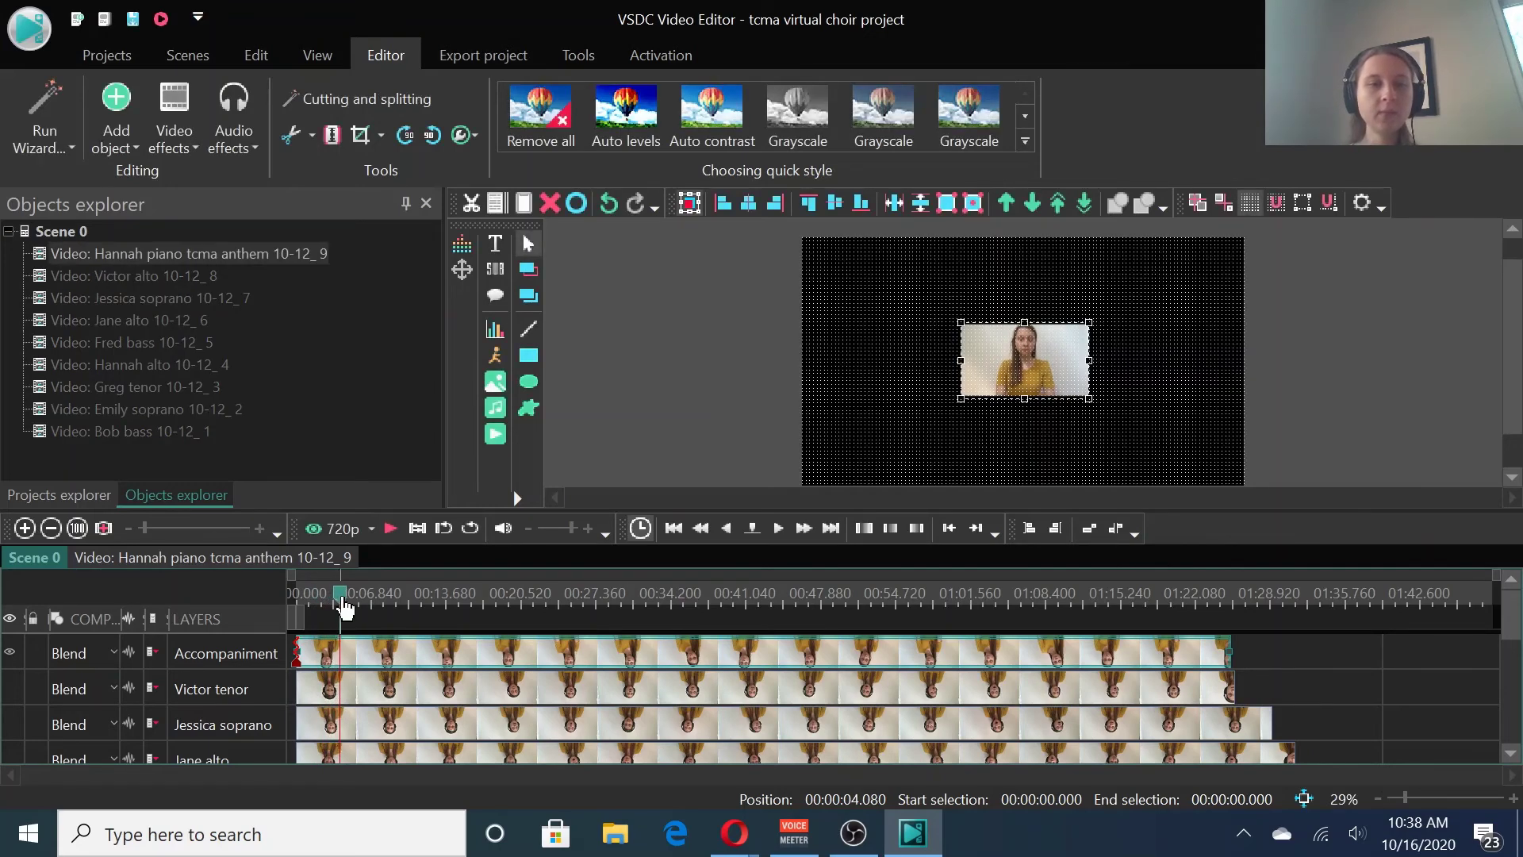
{"action": "left_click_drag", "start_coordinate": [346, 597], "coordinate": [1190, 607]}
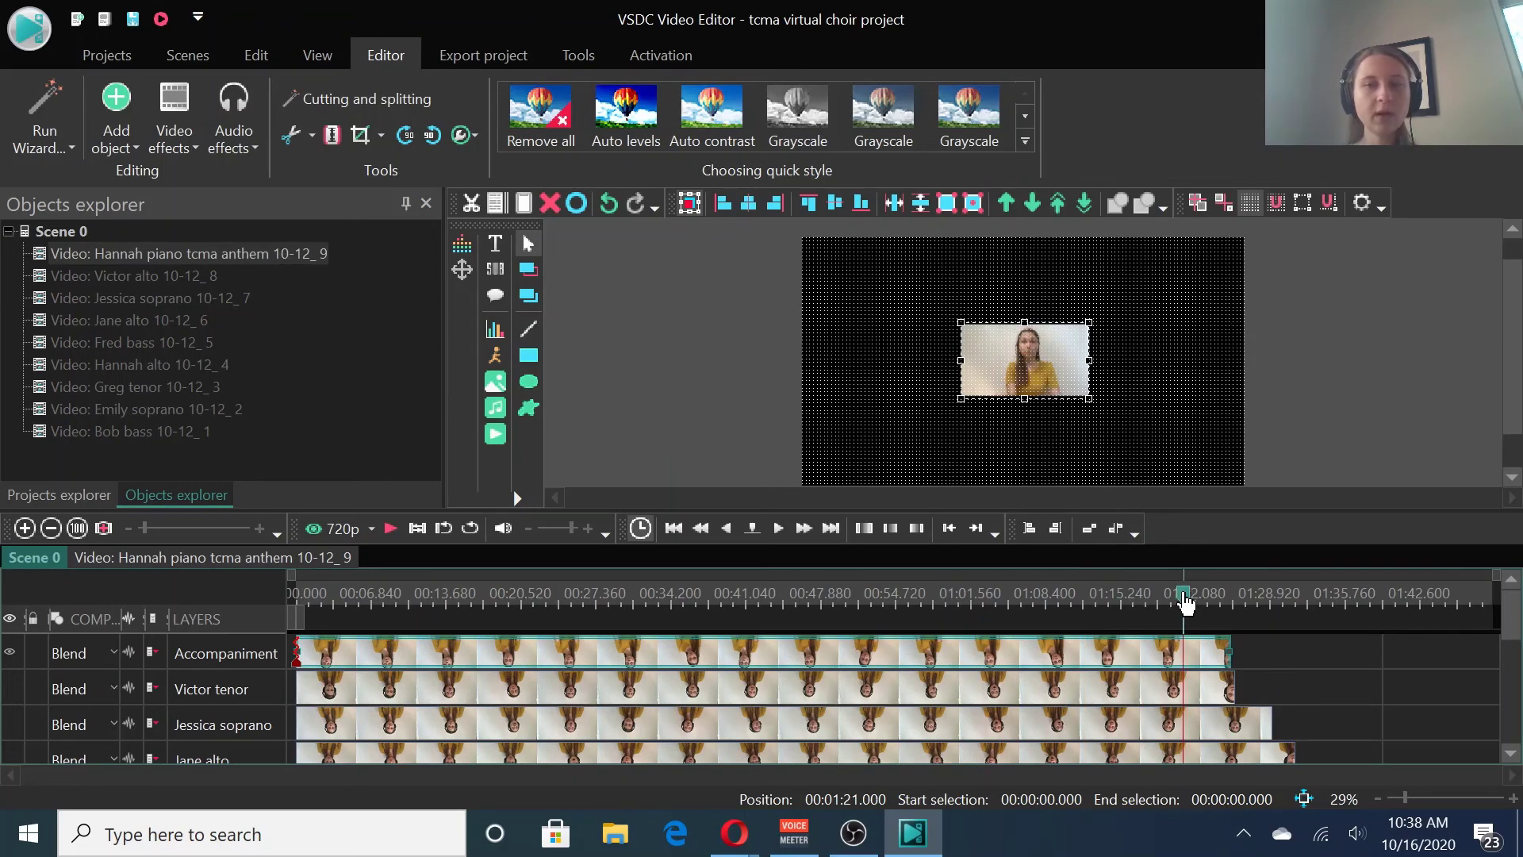
{"action": "left_click", "coordinate": [1179, 603]}
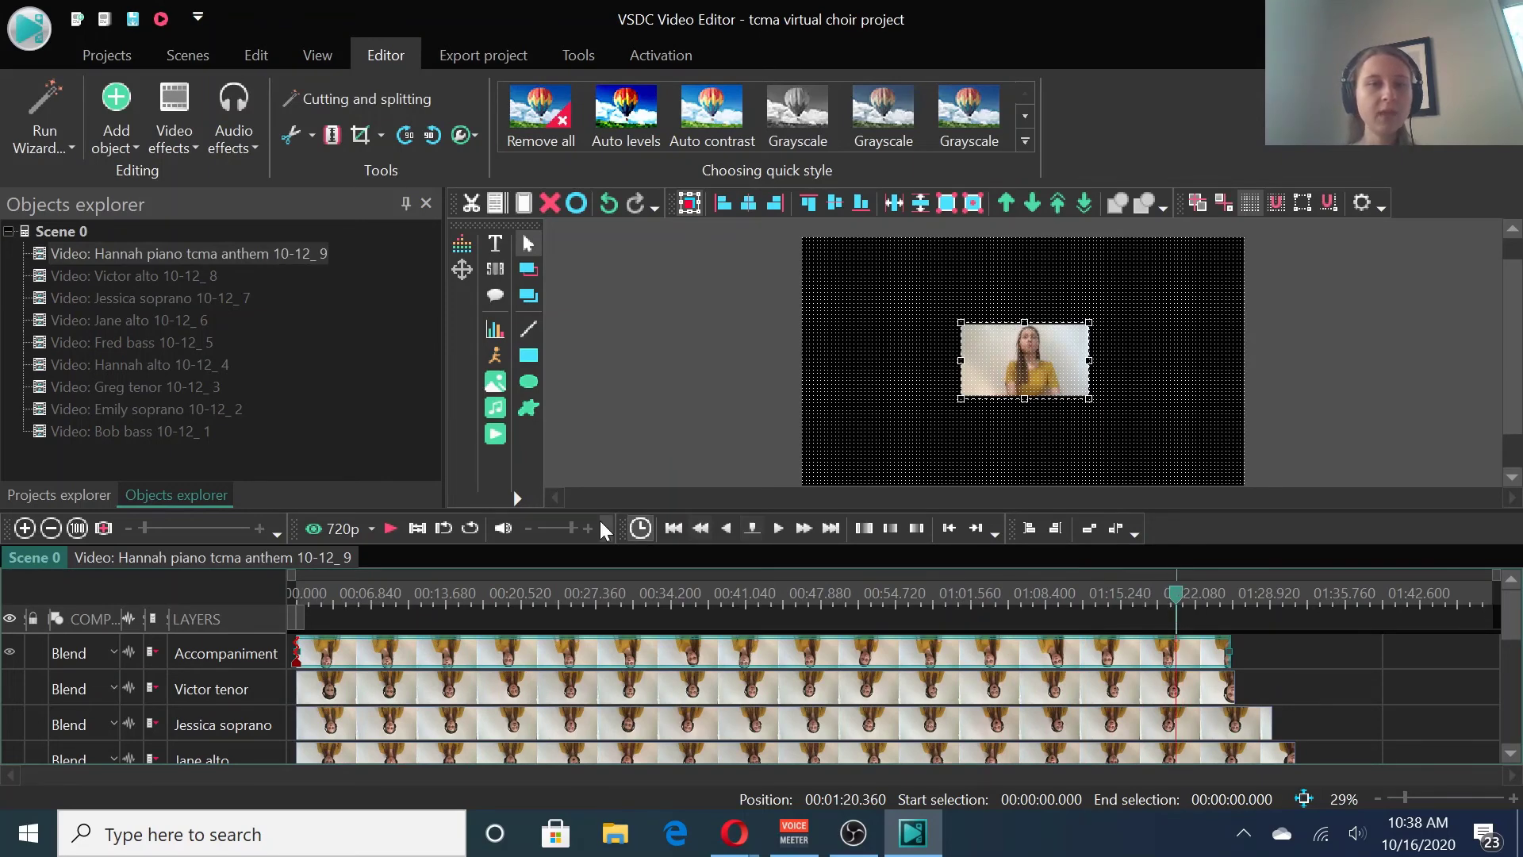
{"action": "left_click", "coordinate": [388, 533]}
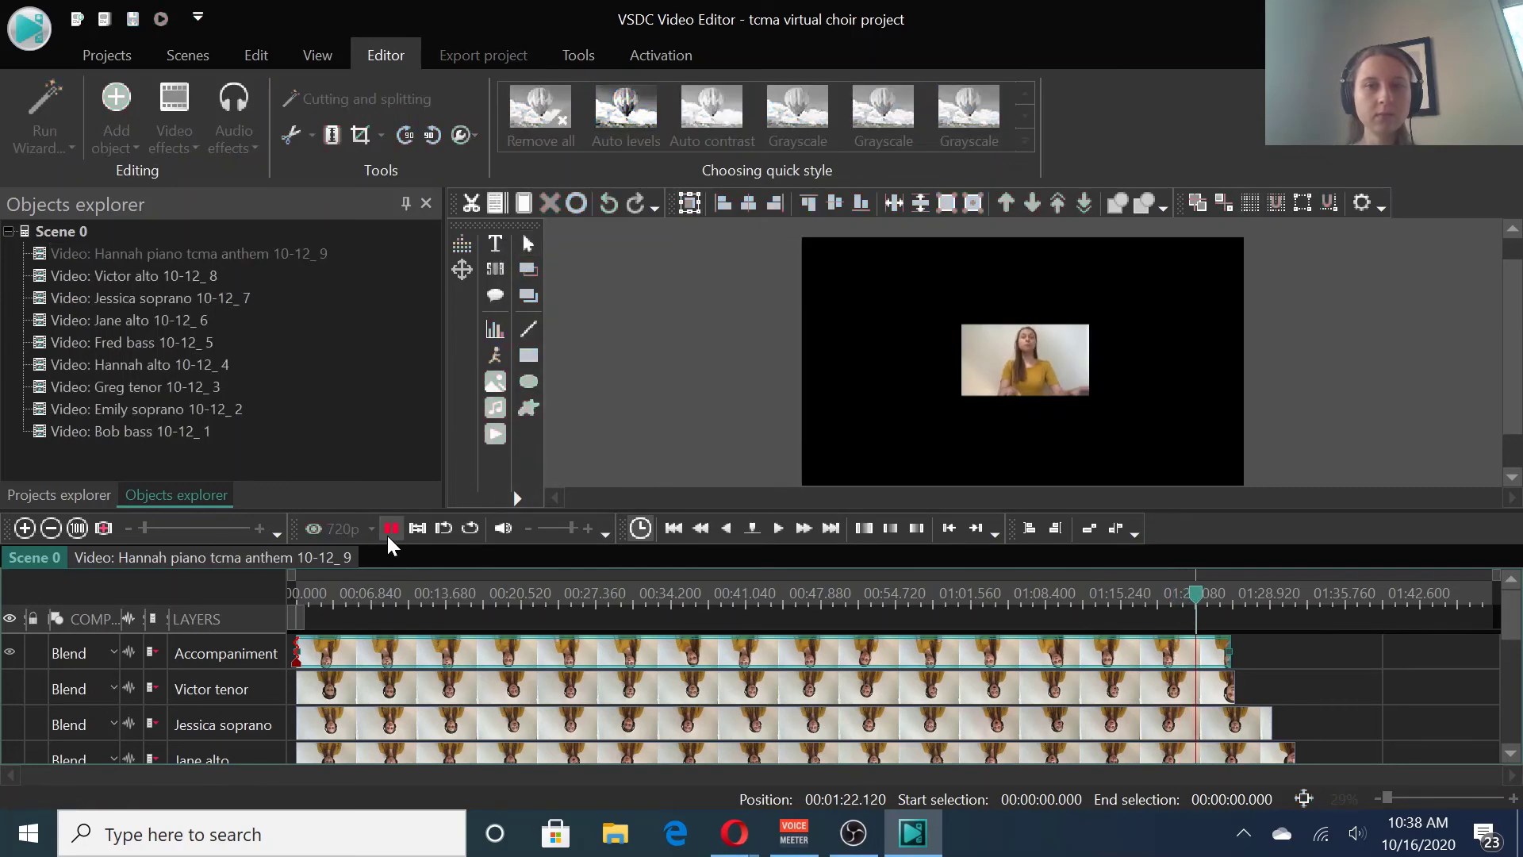
- Stop at 01:23.4 and apply Trim end to the Accompaniment clip
{"action": "left_click", "coordinate": [388, 534]}
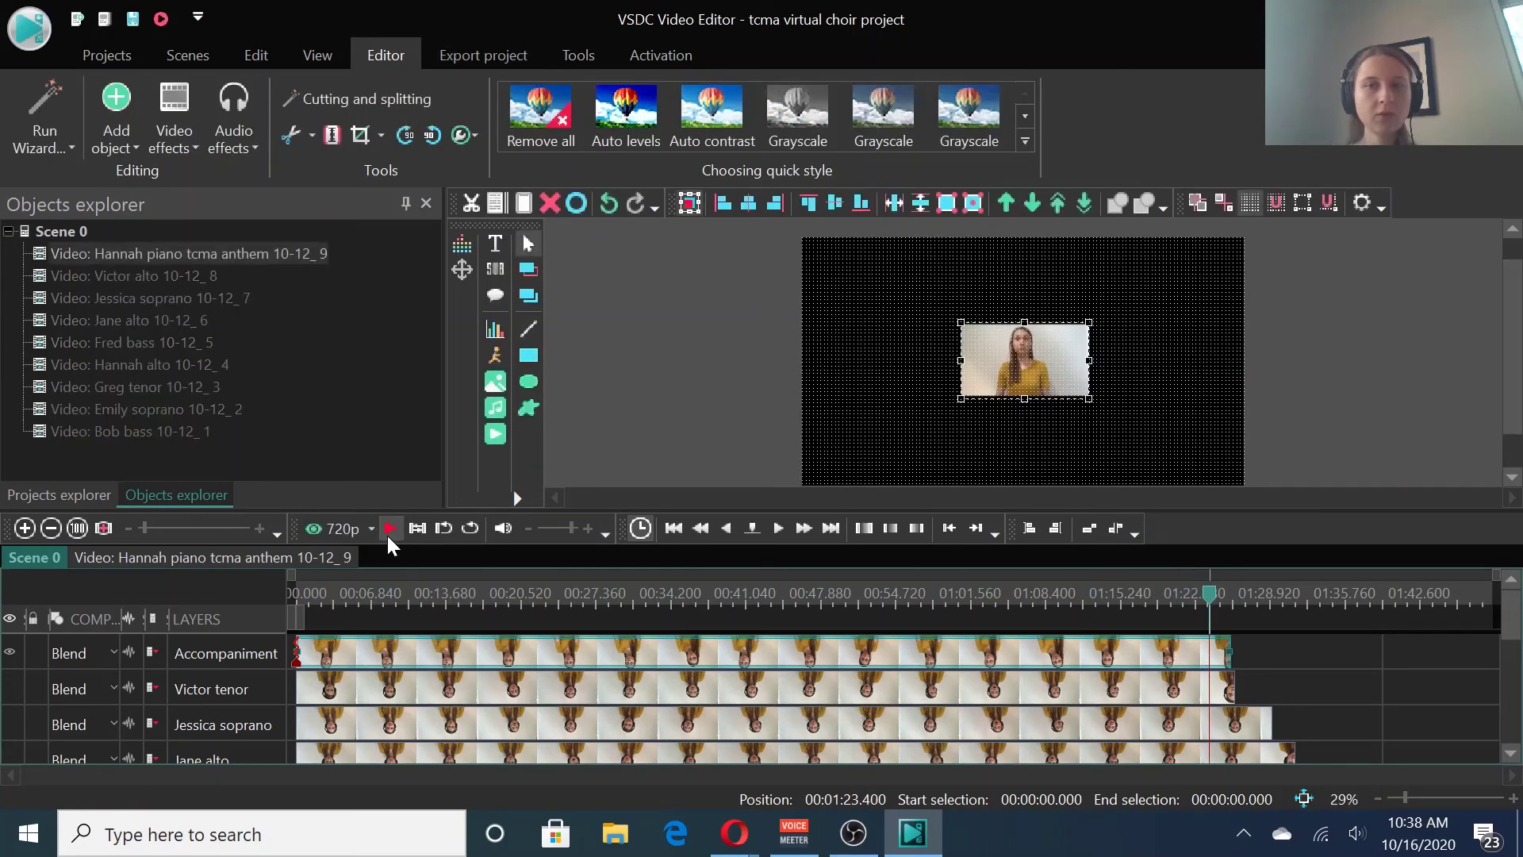
{"action": "left_click", "coordinate": [317, 136]}
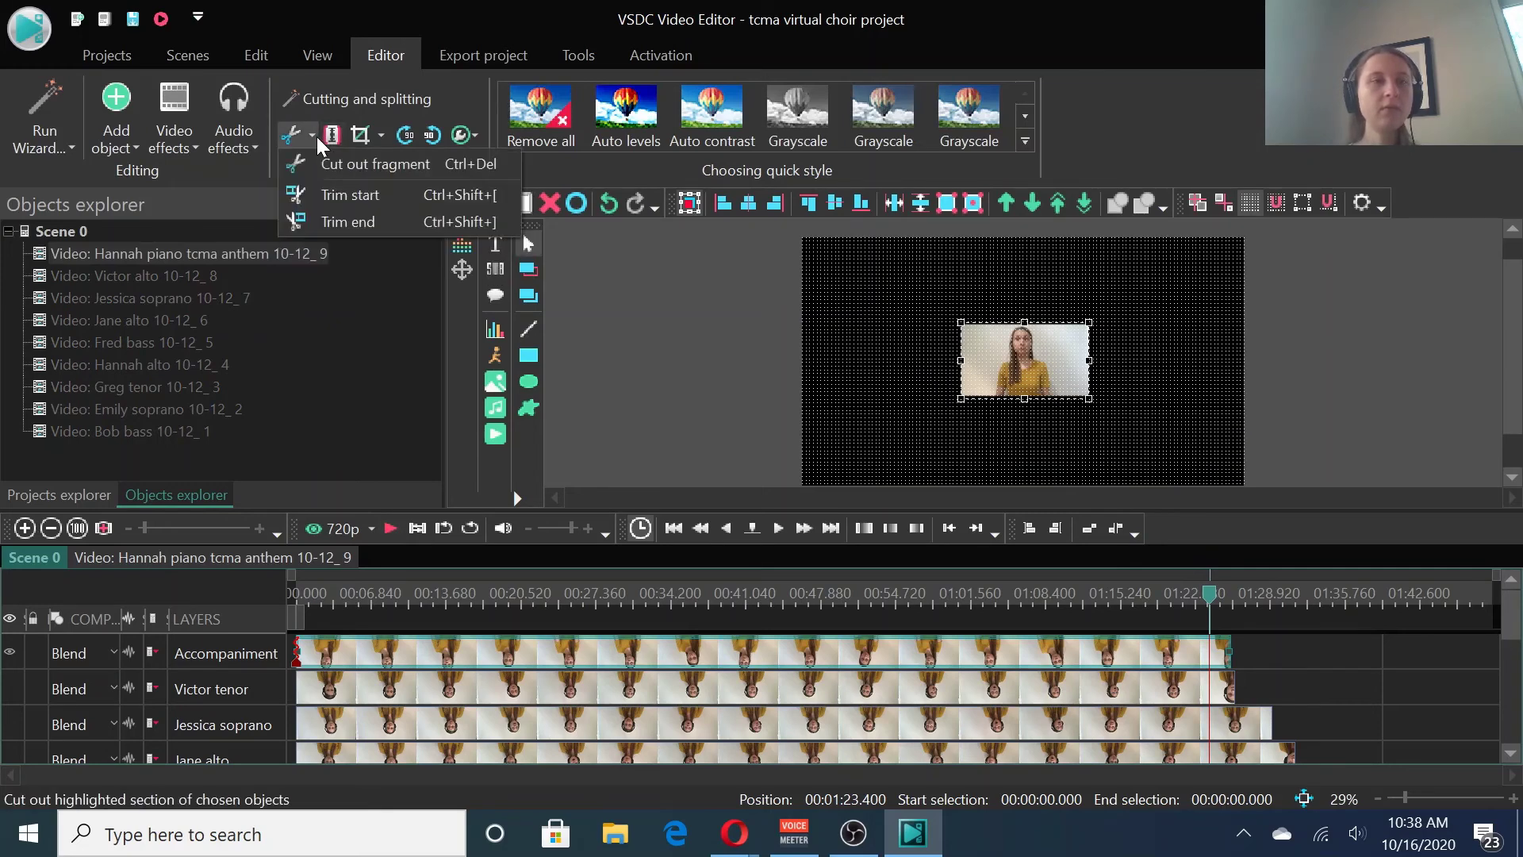
{"action": "left_click", "coordinate": [360, 225]}
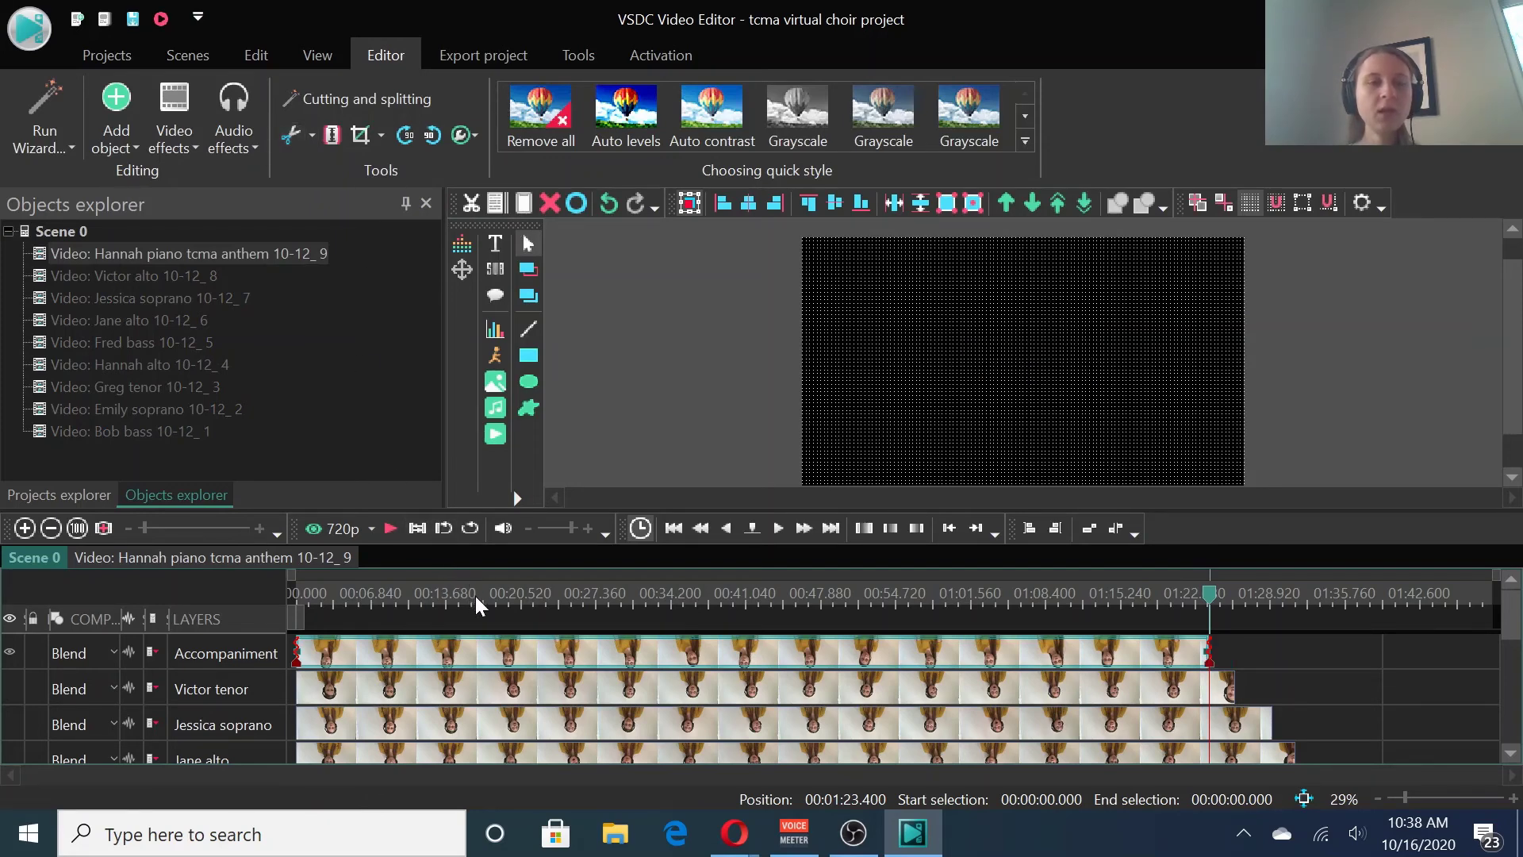
- Select the Victor tenor clip, unhide its layer and scrub through its recording to check timing
{"action": "left_click", "coordinate": [378, 698]}
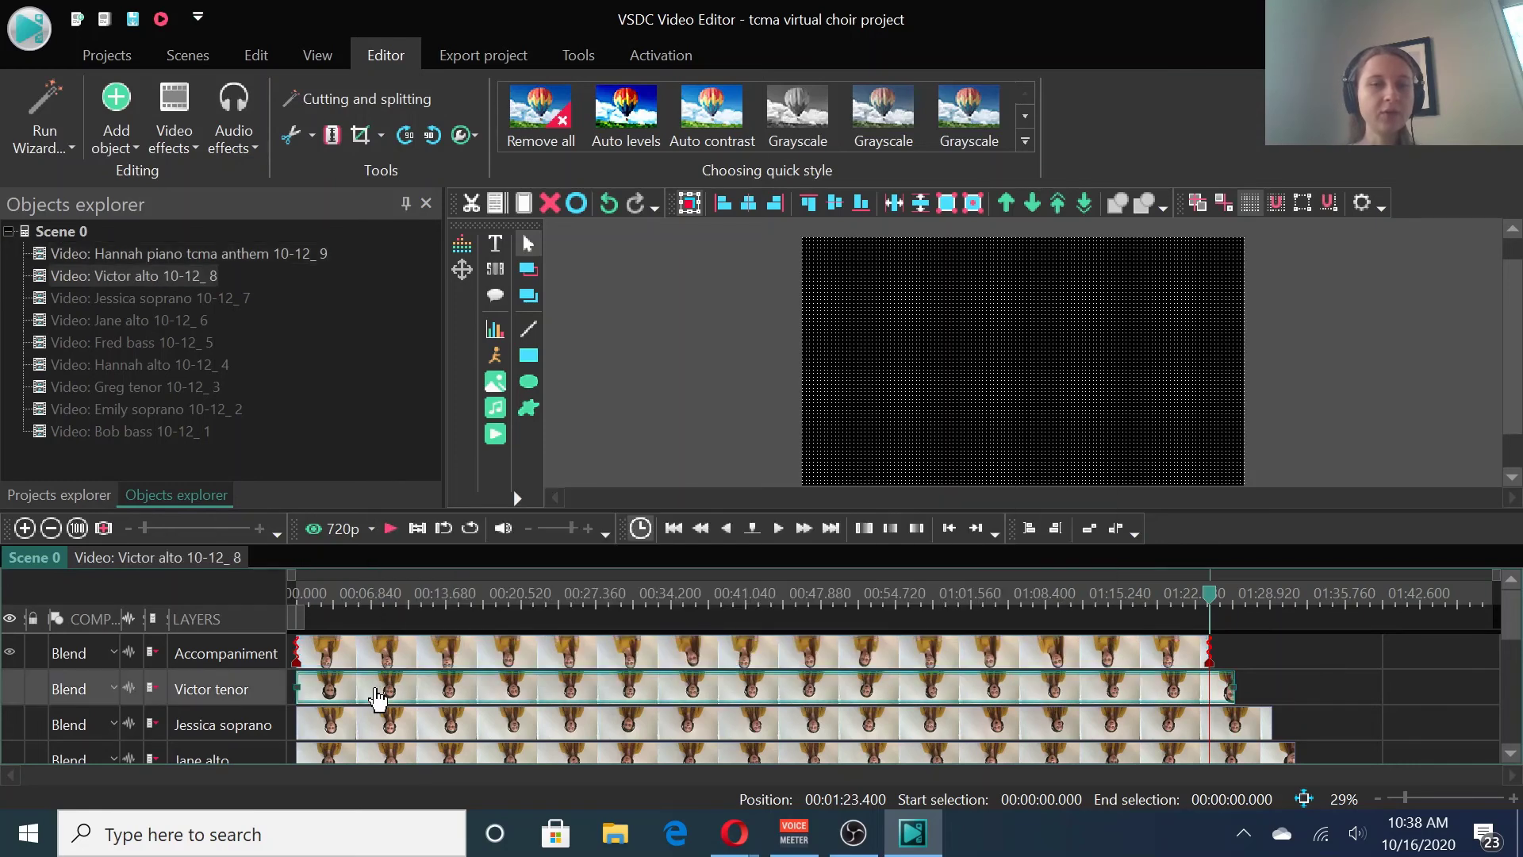
{"action": "left_click", "coordinate": [11, 661]}
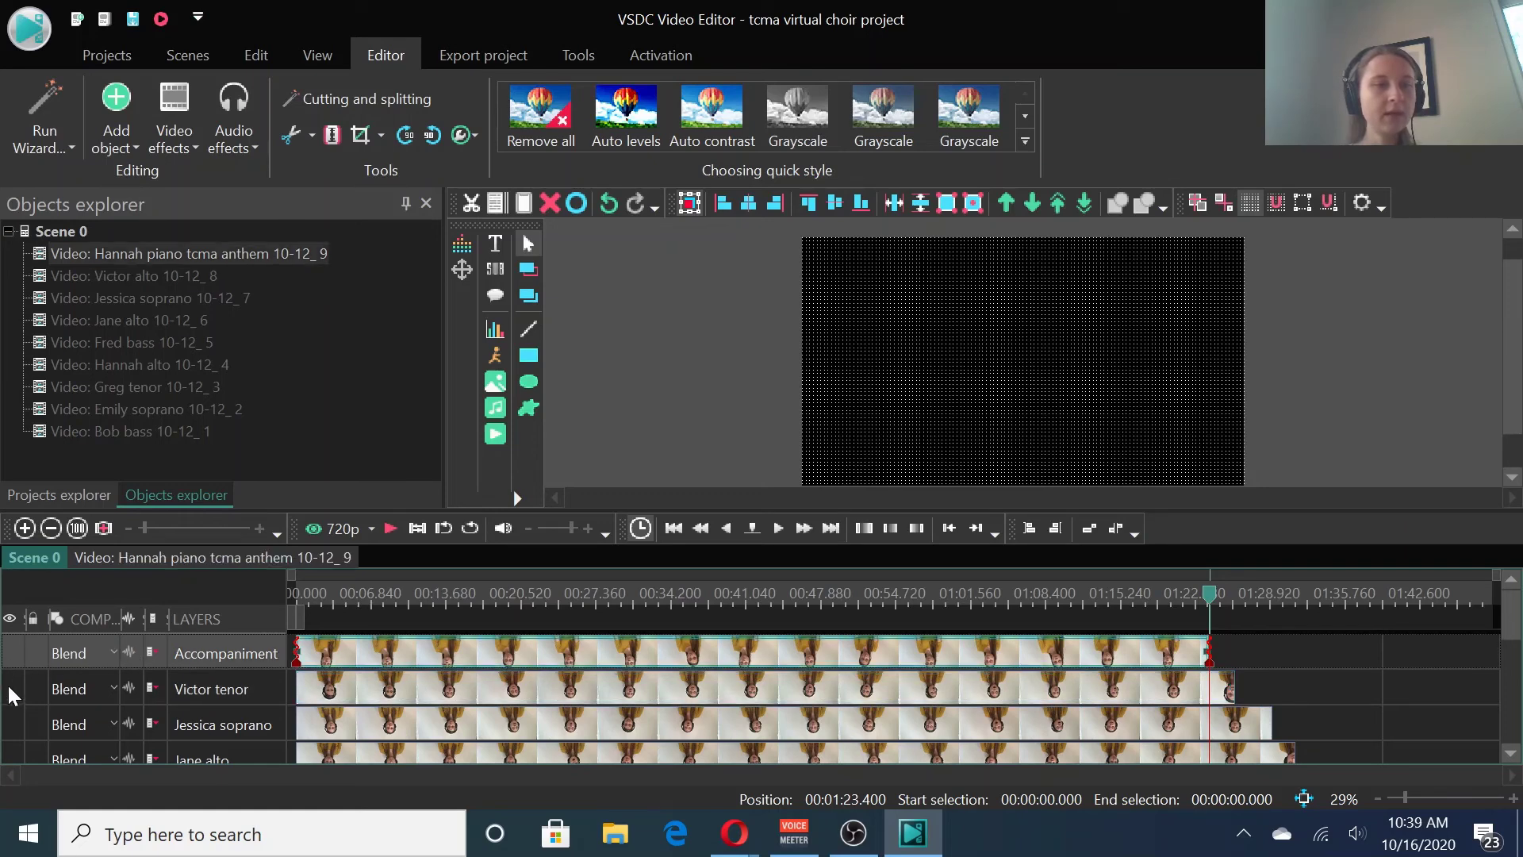
{"action": "left_click", "coordinate": [12, 692]}
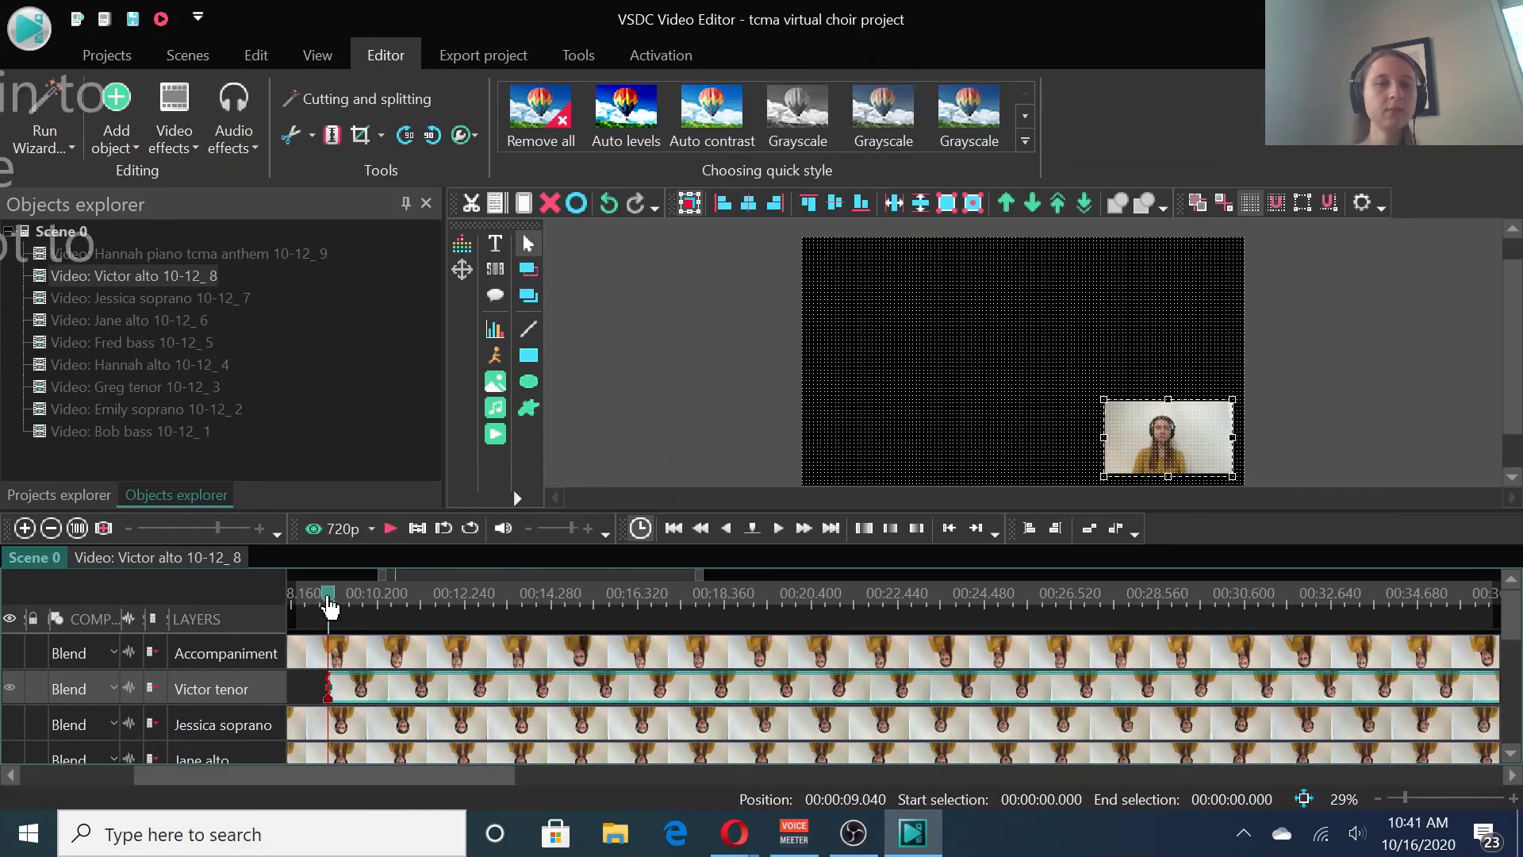
{"action": "left_click_drag", "start_coordinate": [442, 618], "coordinate": [1360, 615]}
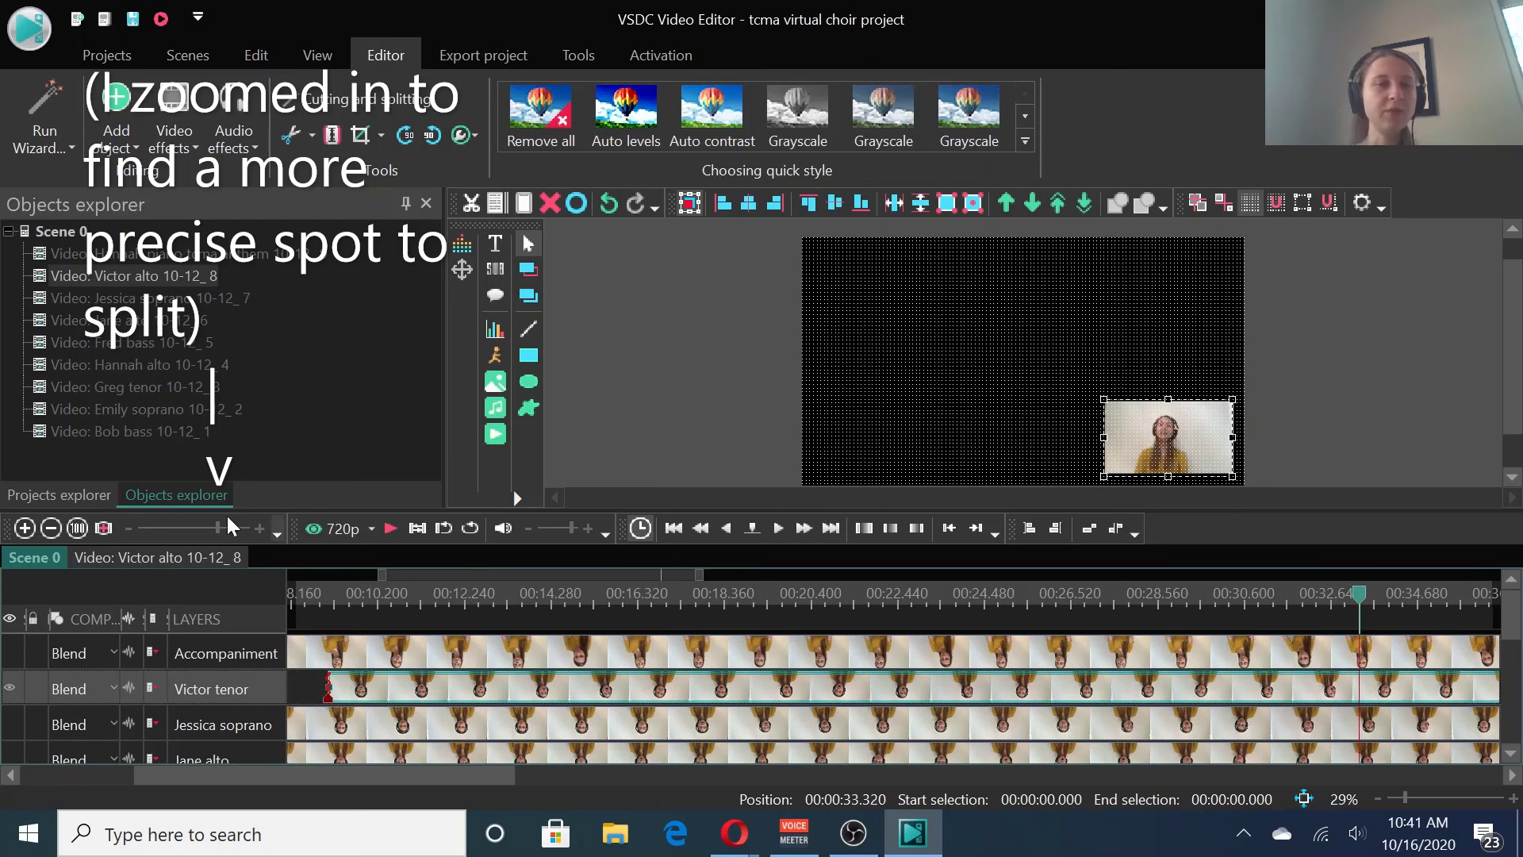
- Zoom the timeline out and trim the Victor tenor clip's end at 00:01:23.320
{"action": "left_click", "coordinate": [163, 527]}
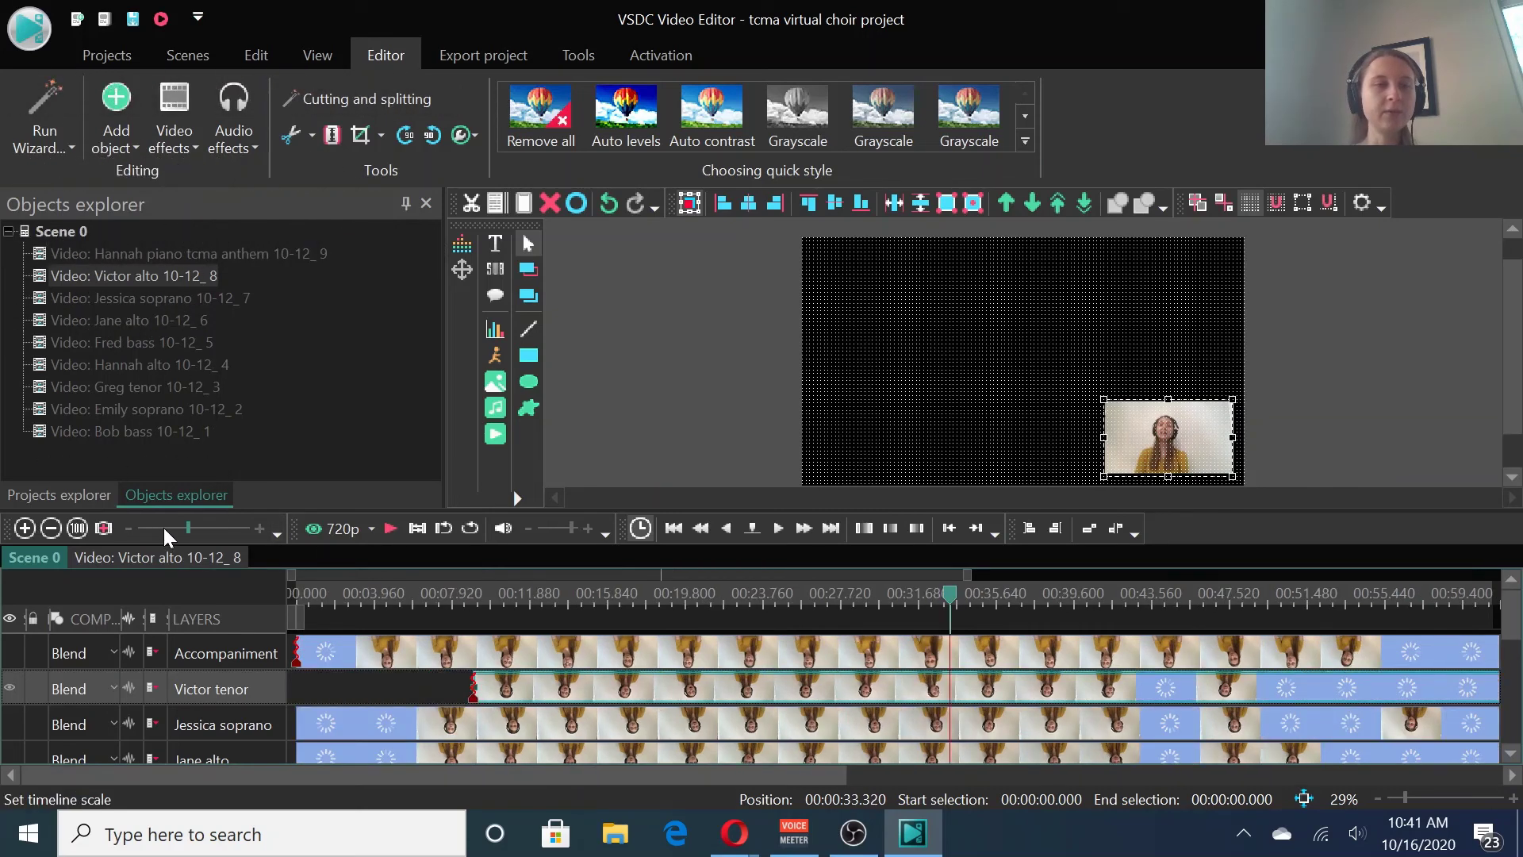
{"action": "left_click", "coordinate": [163, 527]}
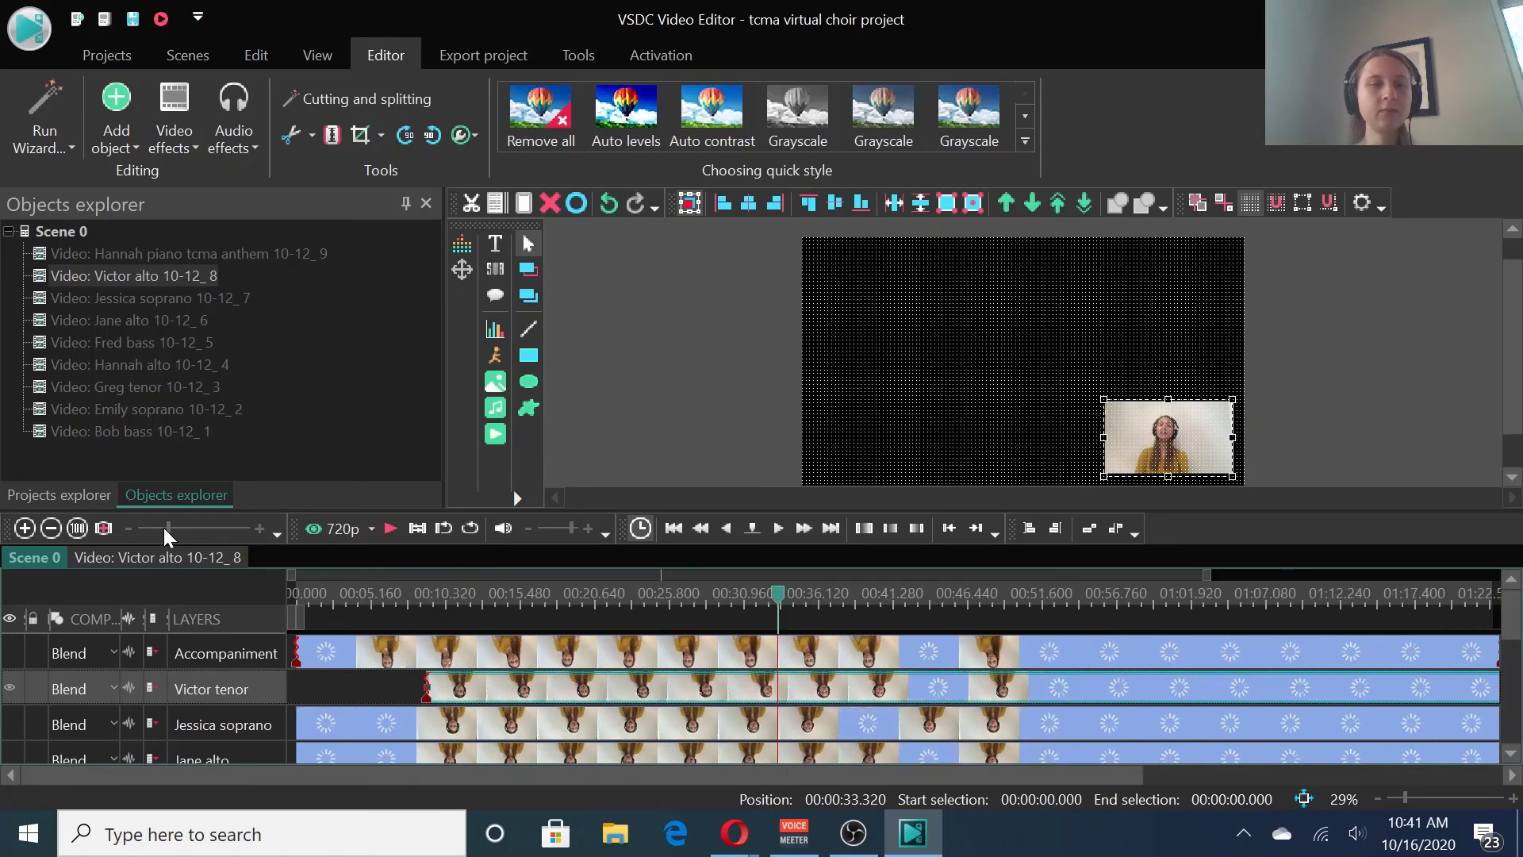
{"action": "left_click", "coordinate": [164, 527]}
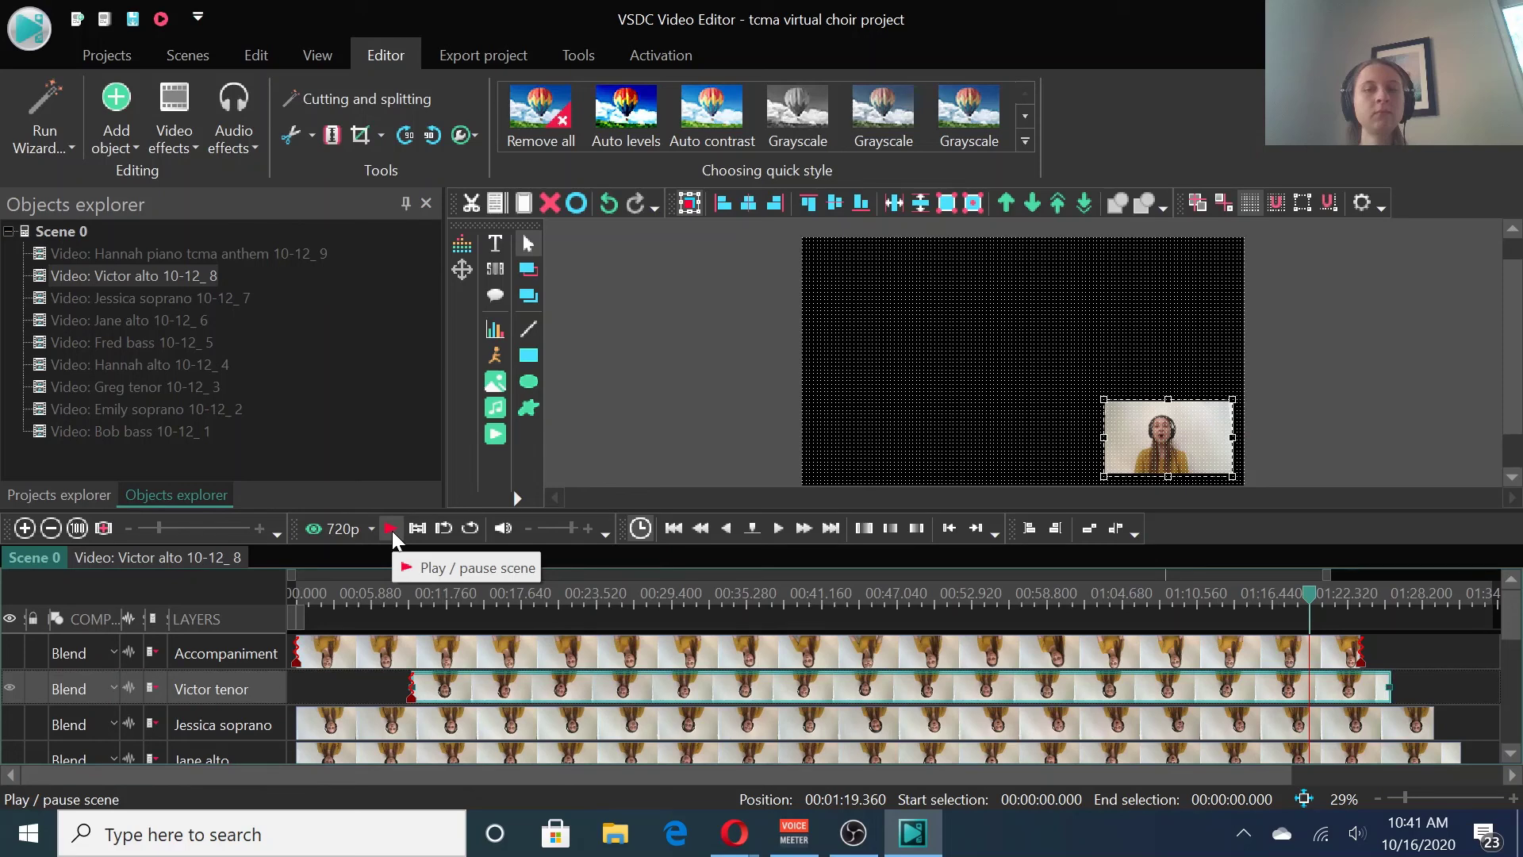
{"action": "left_click", "coordinate": [391, 529]}
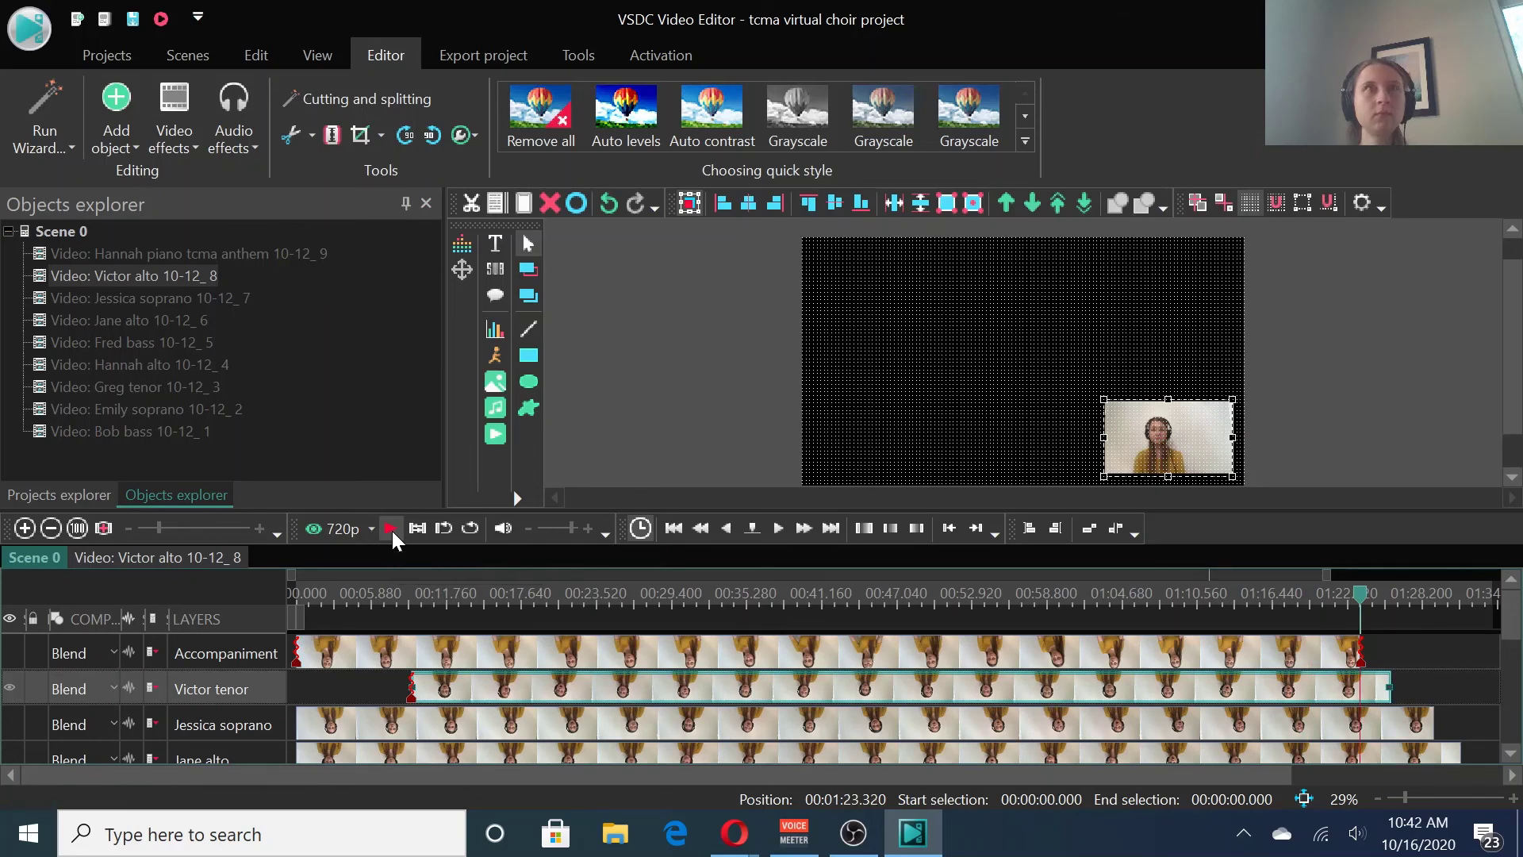
{"action": "left_click", "coordinate": [311, 137]}
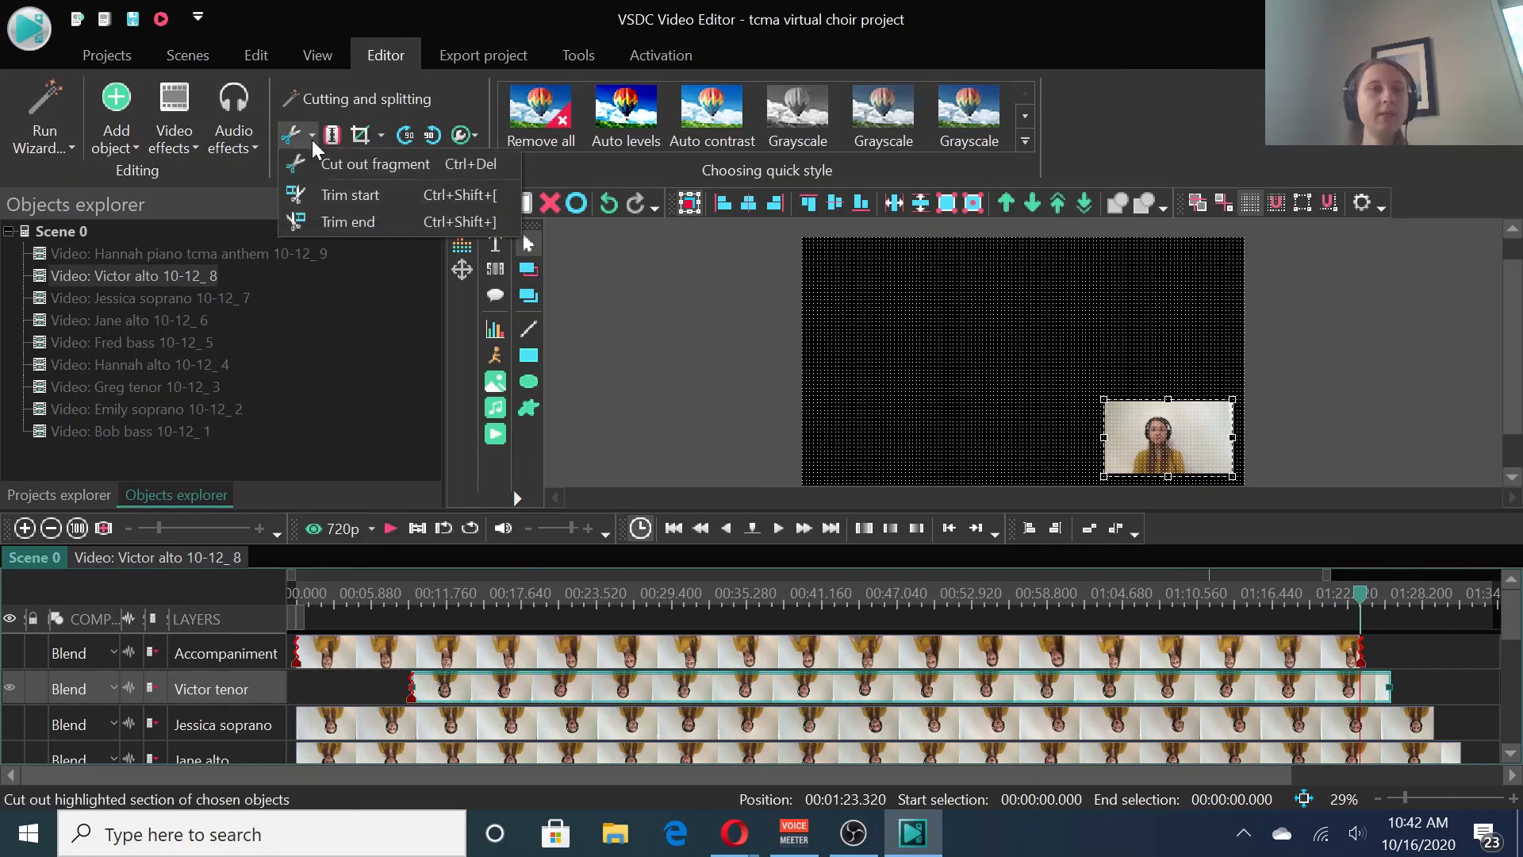
{"action": "left_click", "coordinate": [368, 224]}
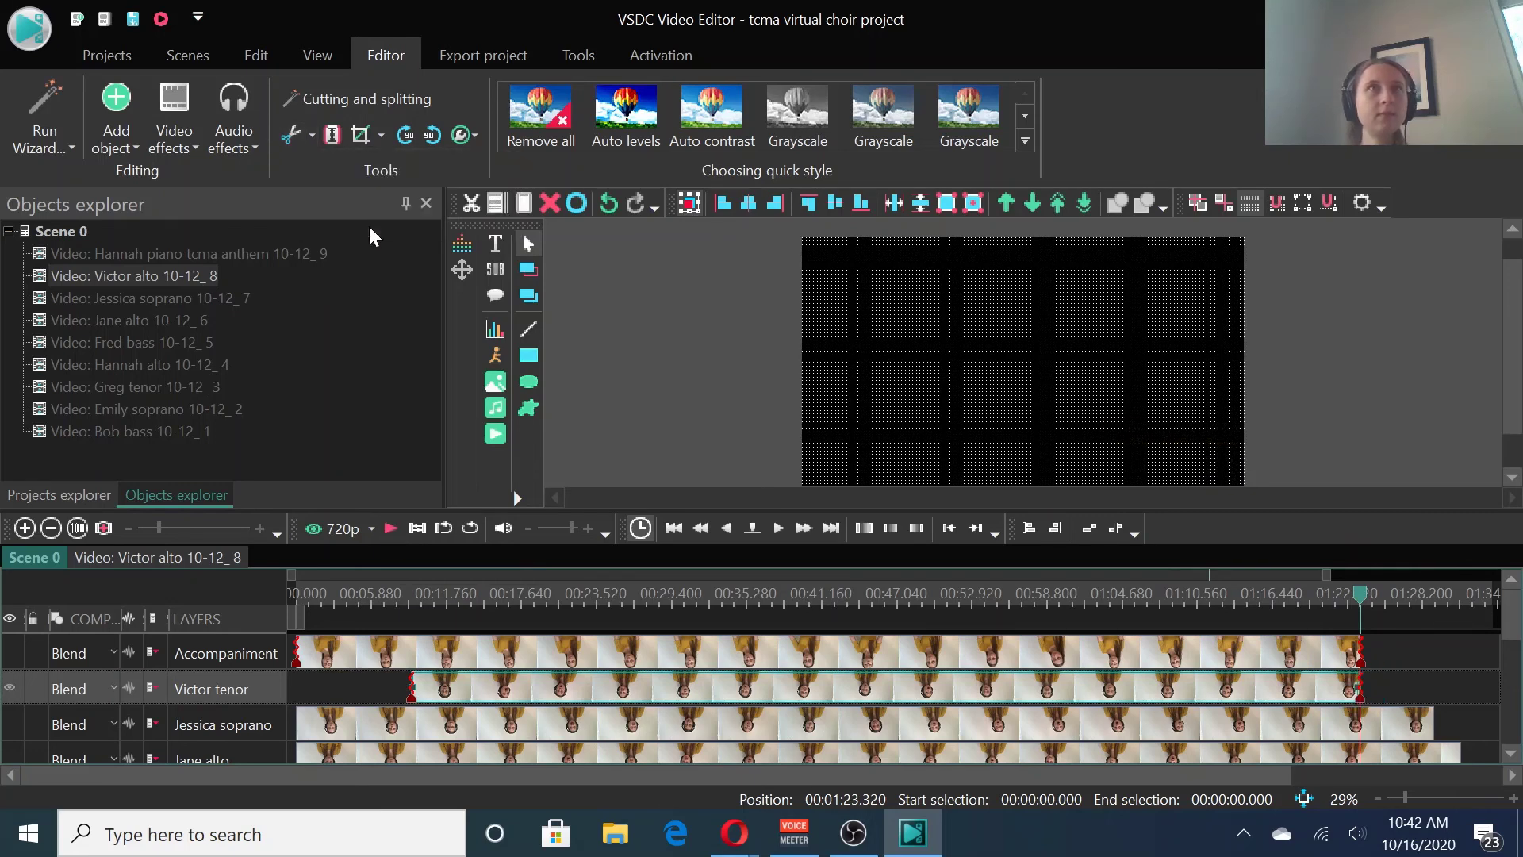
{"action": "mouse_move", "coordinate": [851, 833]}
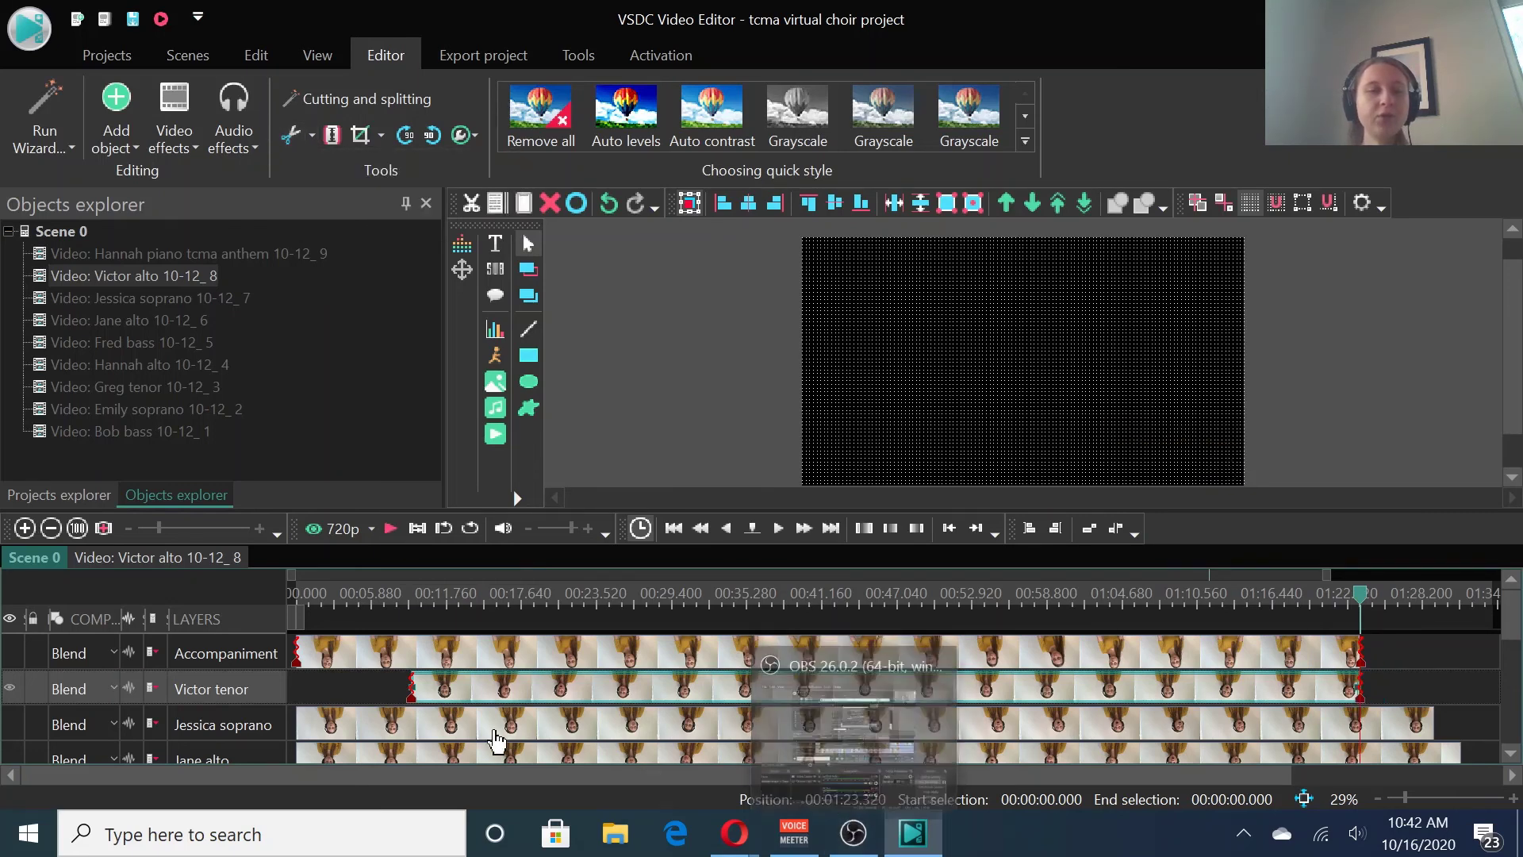
{"action": "mouse_move", "coordinate": [435, 727]}
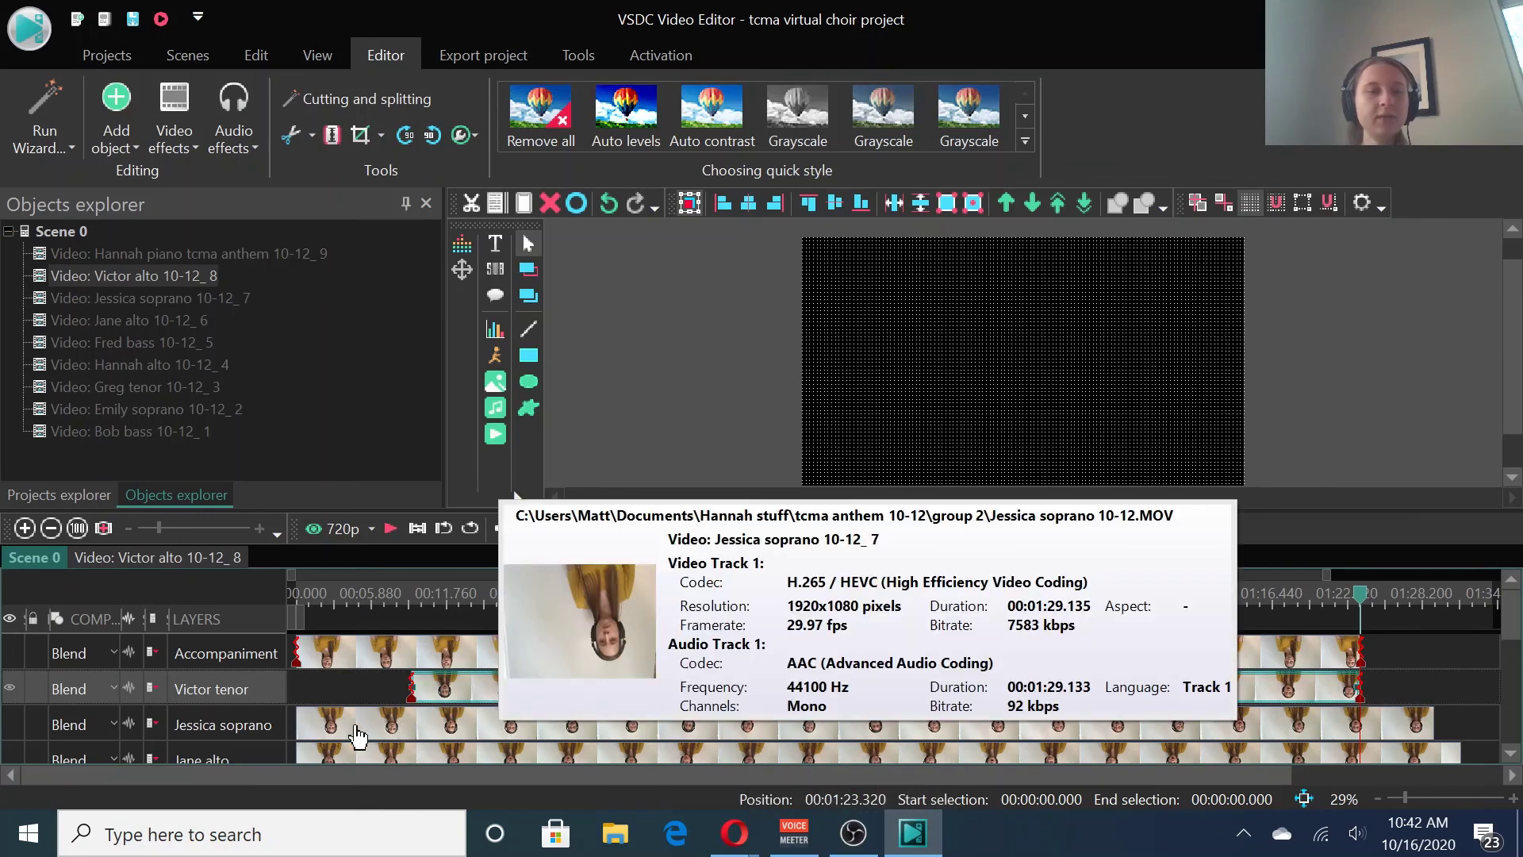